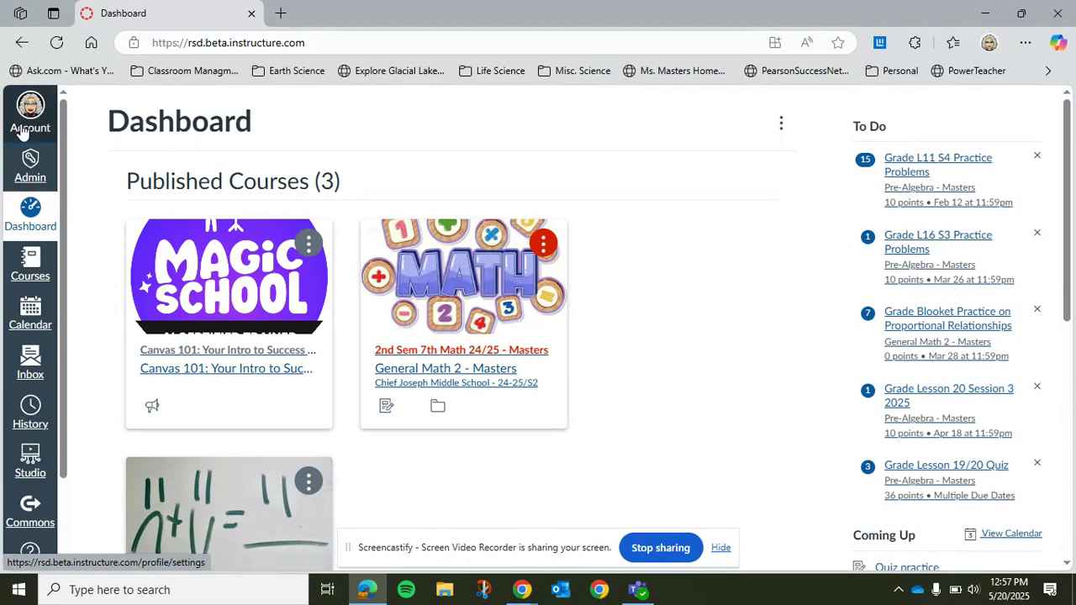
# - Open the account's notification settings and view which courses the settings can be applied to
pyautogui.click(27, 126)
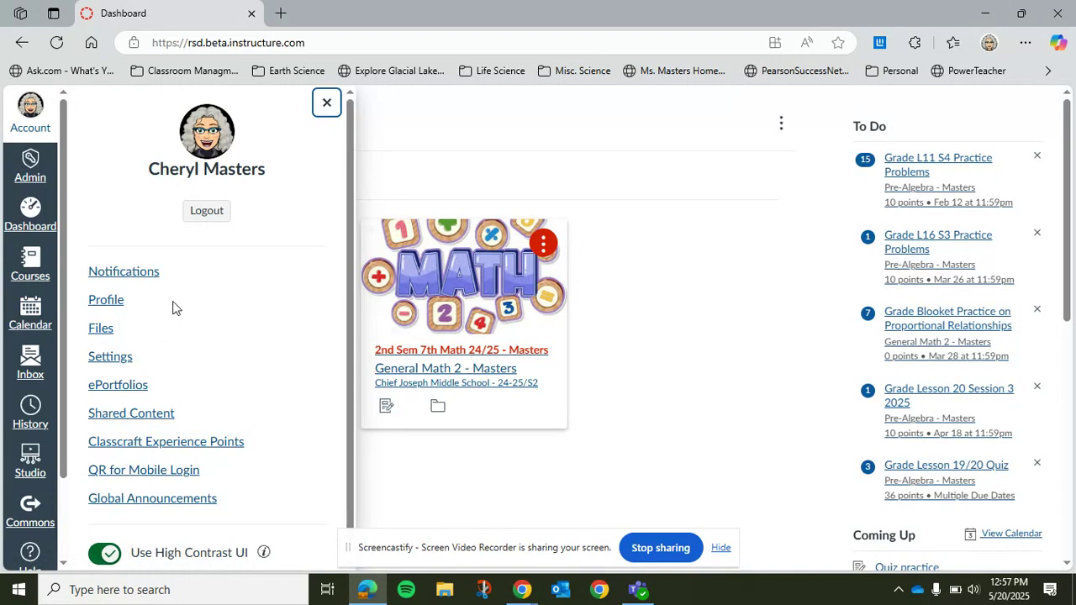
pyautogui.click(124, 272)
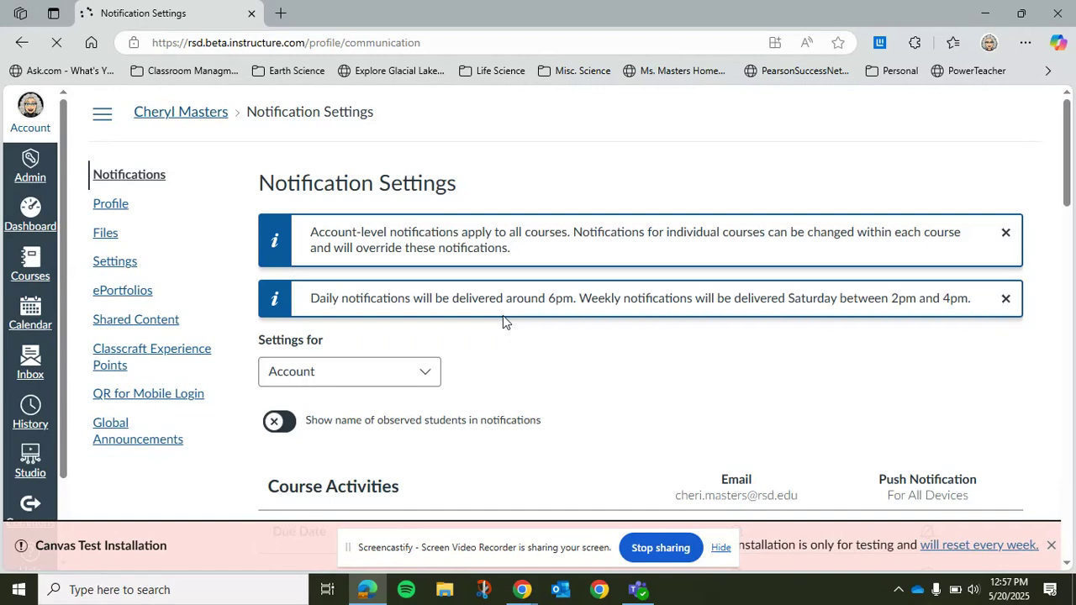
pyautogui.scroll(-2, 807, 358)
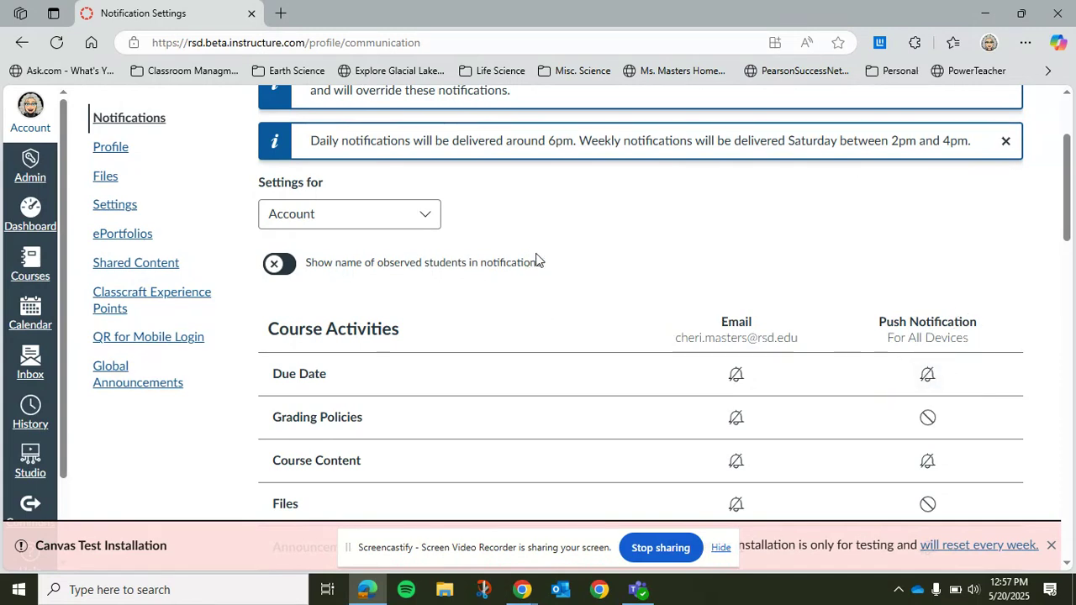
pyautogui.scroll(1, 535, 257)
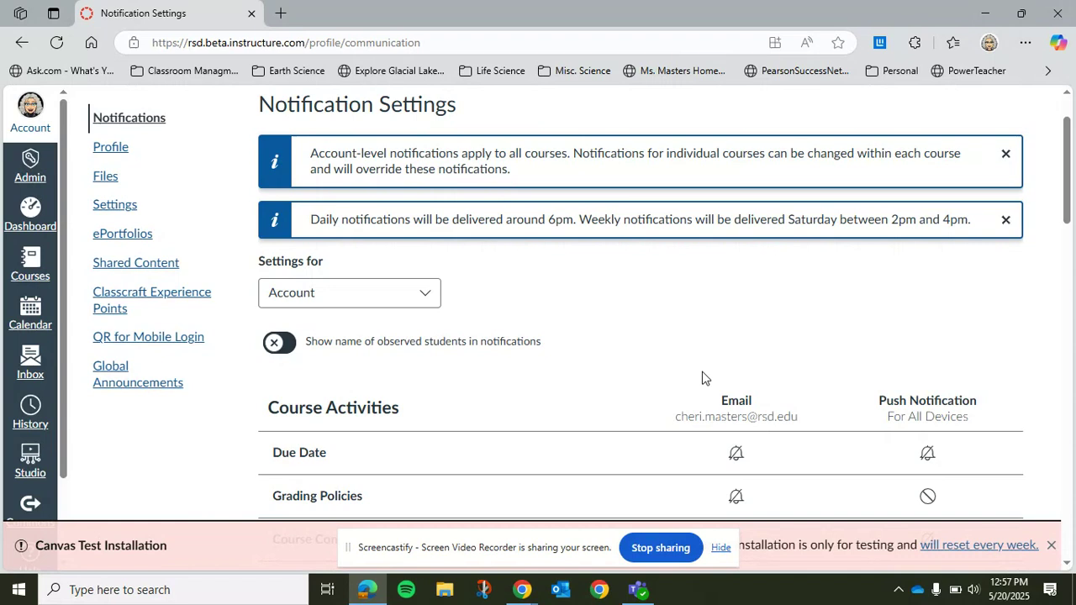
pyautogui.click(428, 295)
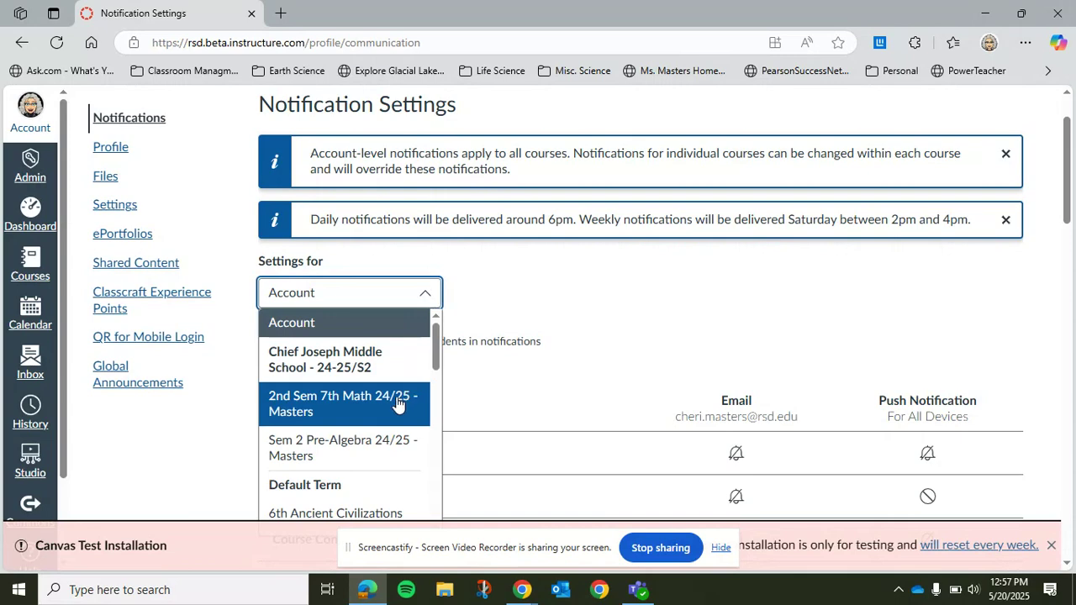
pyautogui.click(597, 288)
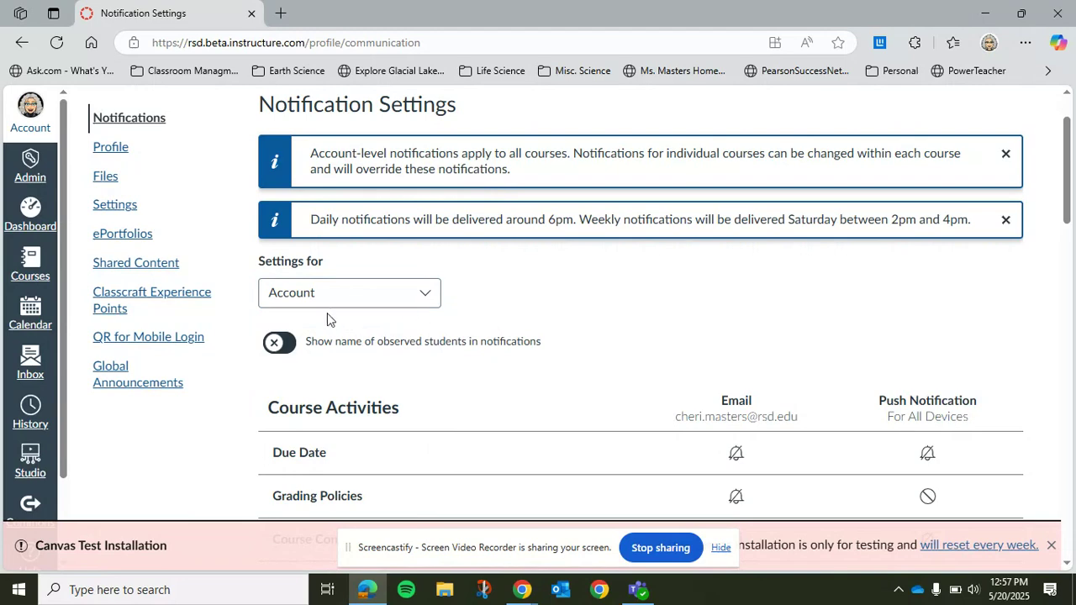
# - View the email notification frequency options for Due Date under Course Activities
pyautogui.scroll(-1, 837, 357)
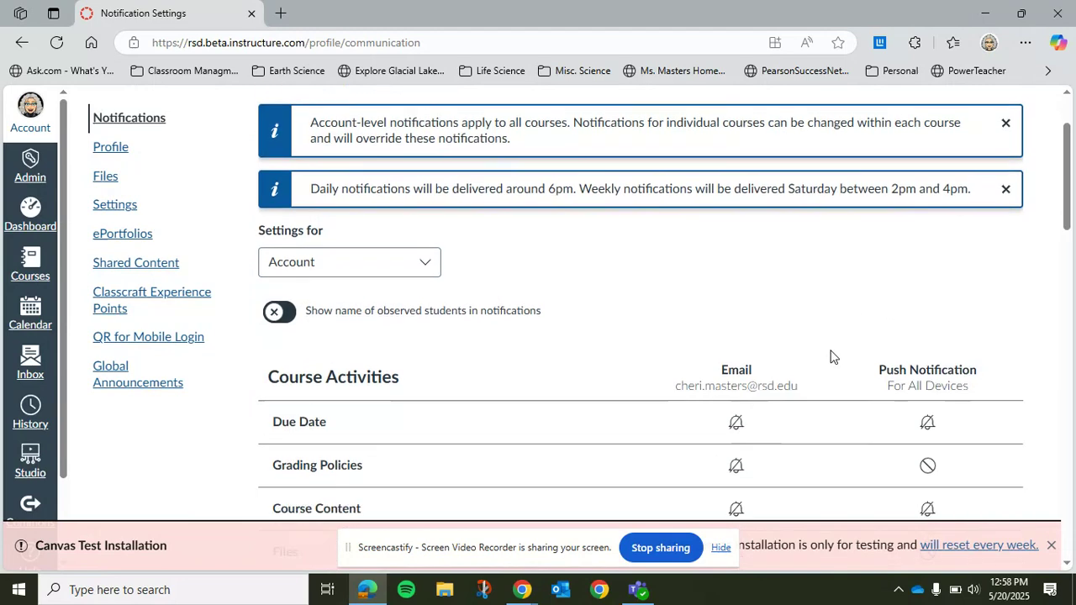
pyautogui.scroll(-1, 831, 358)
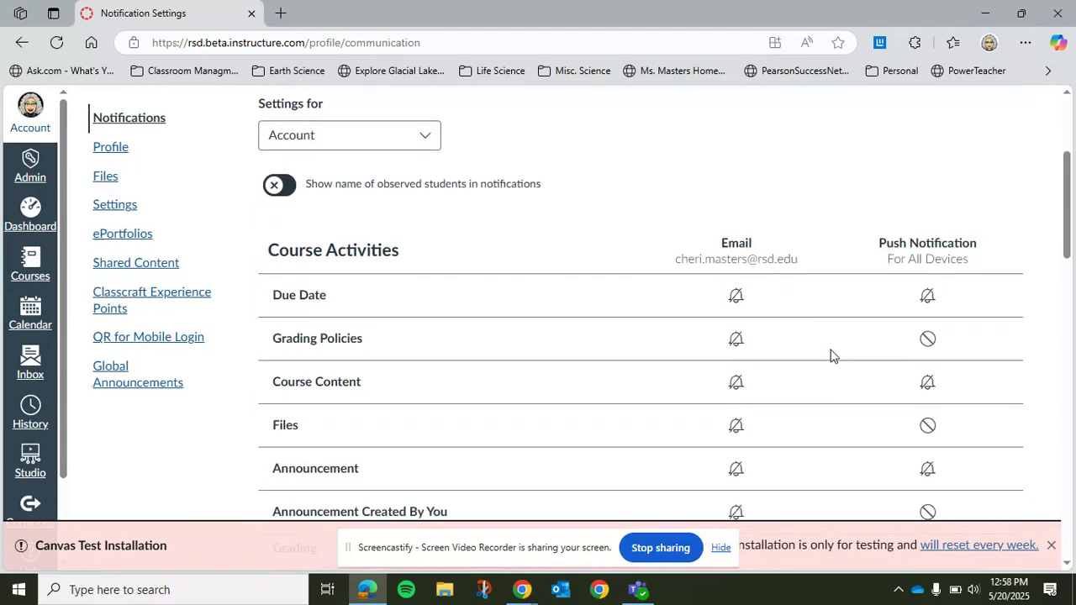
pyautogui.click(736, 297)
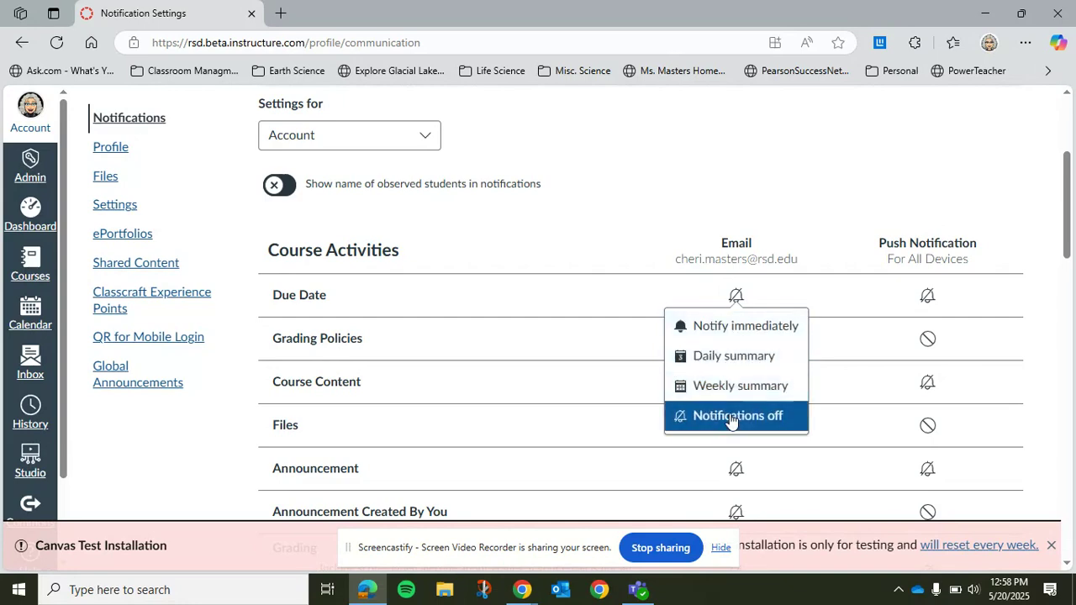
pyautogui.click(844, 343)
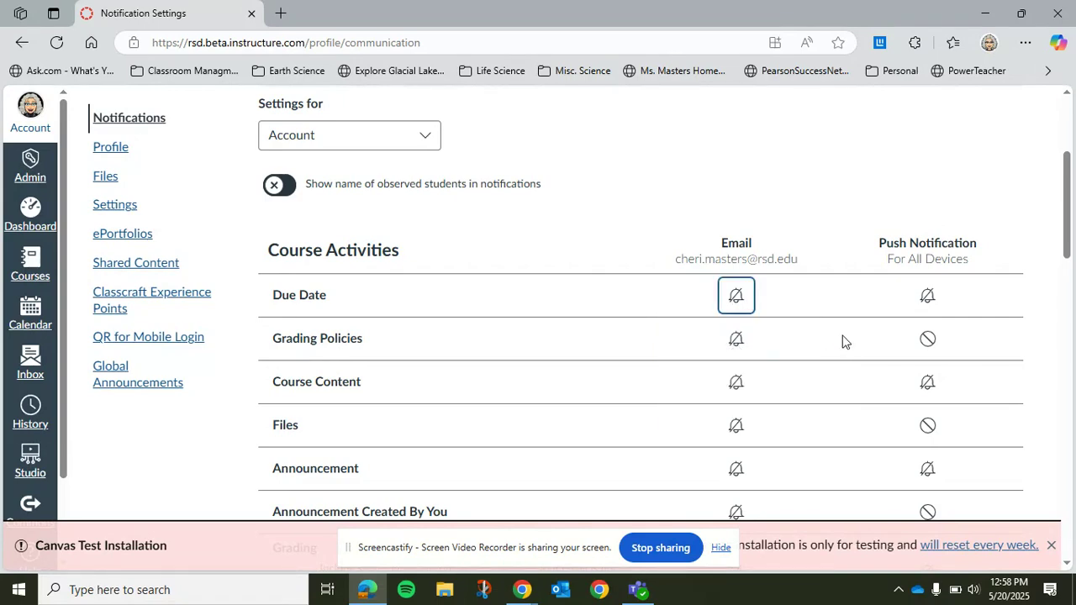
# - Examine the email and push notification settings for all categories, from Course Activities through Discussions, Scheduling, Groups, Conferences and Alerts
pyautogui.scroll(-2, 844, 341)
pyautogui.scroll(-2, 847, 335)
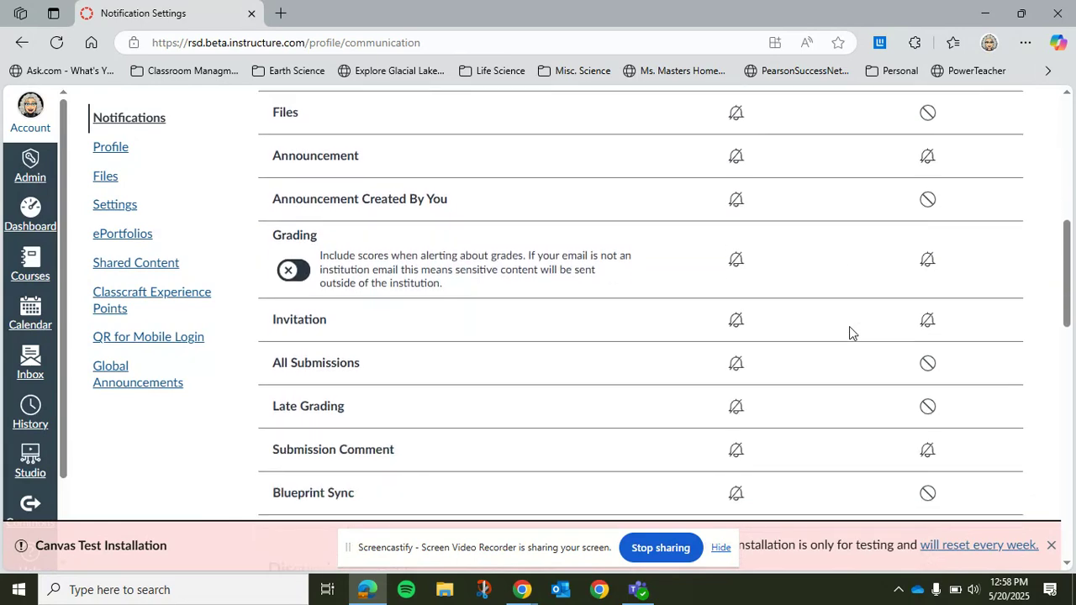
pyautogui.scroll(-3, 849, 326)
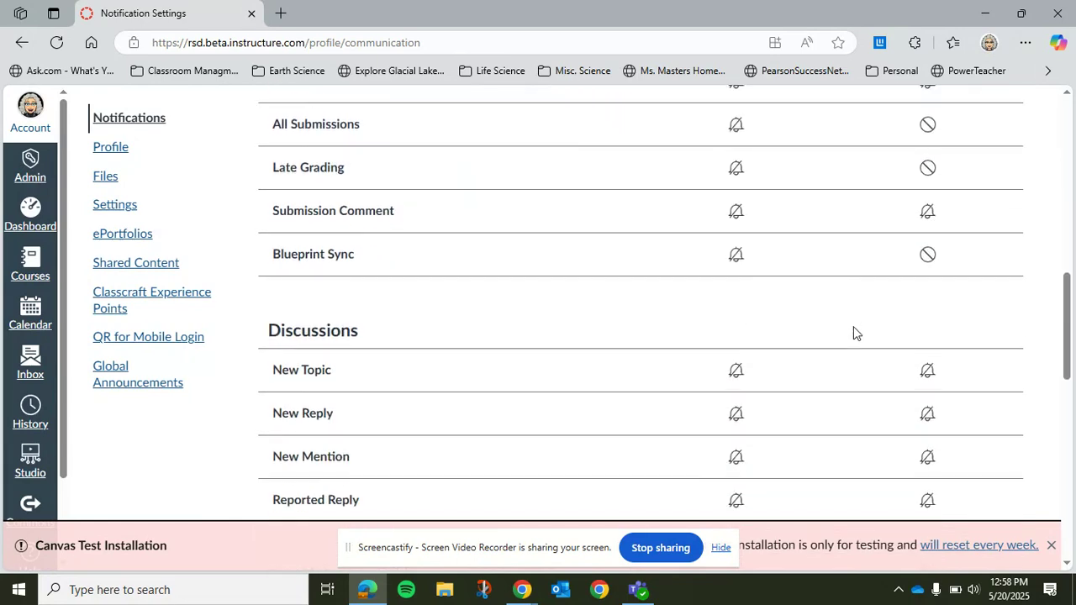
pyautogui.scroll(-4, 855, 332)
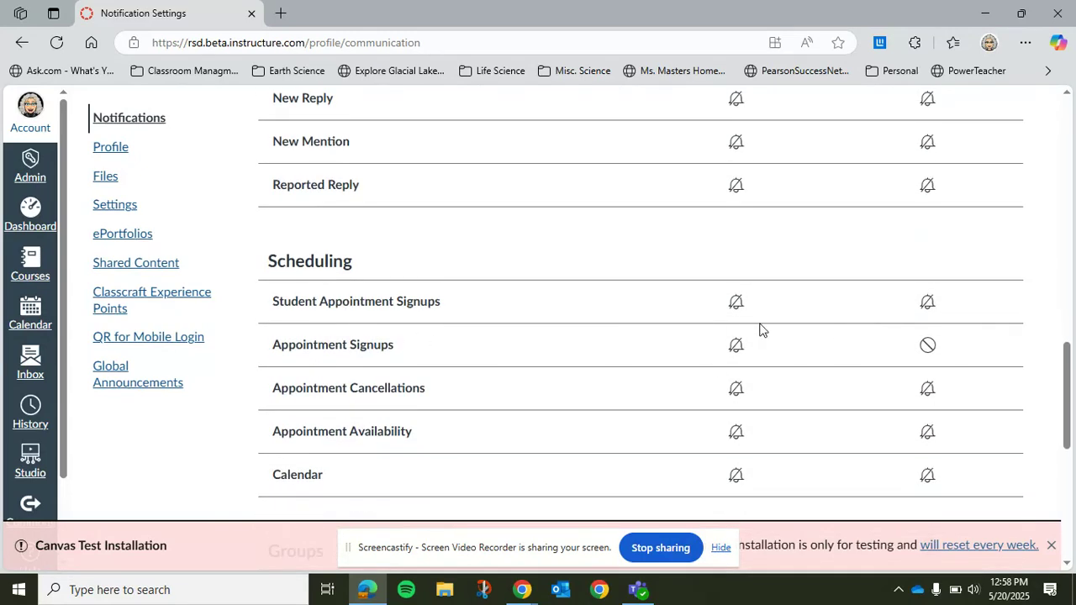
pyautogui.scroll(-4, 788, 333)
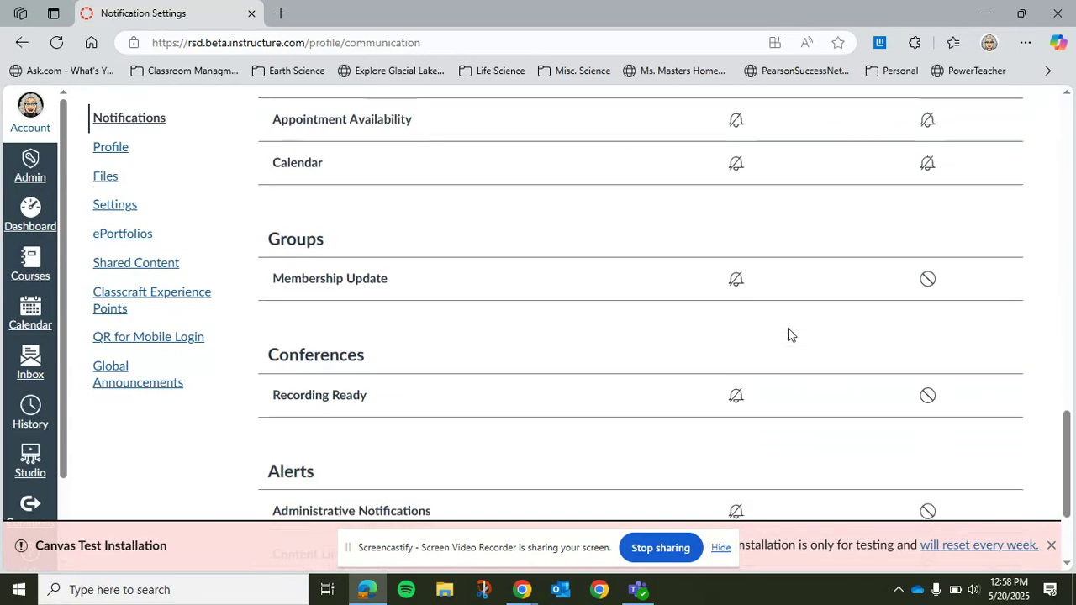
pyautogui.scroll(-2, 787, 343)
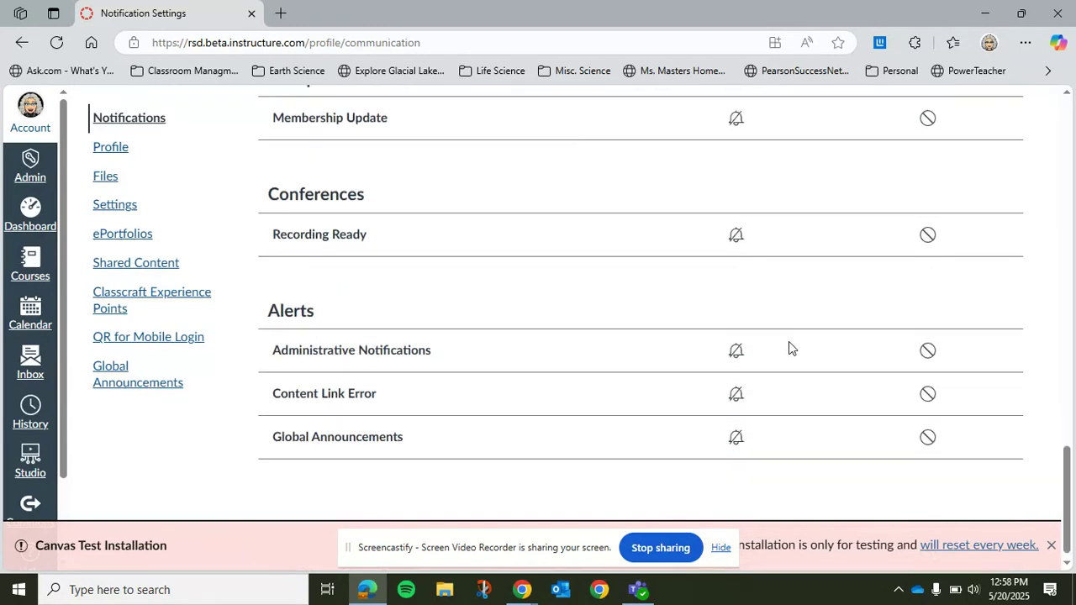
pyautogui.scroll(8, 789, 341)
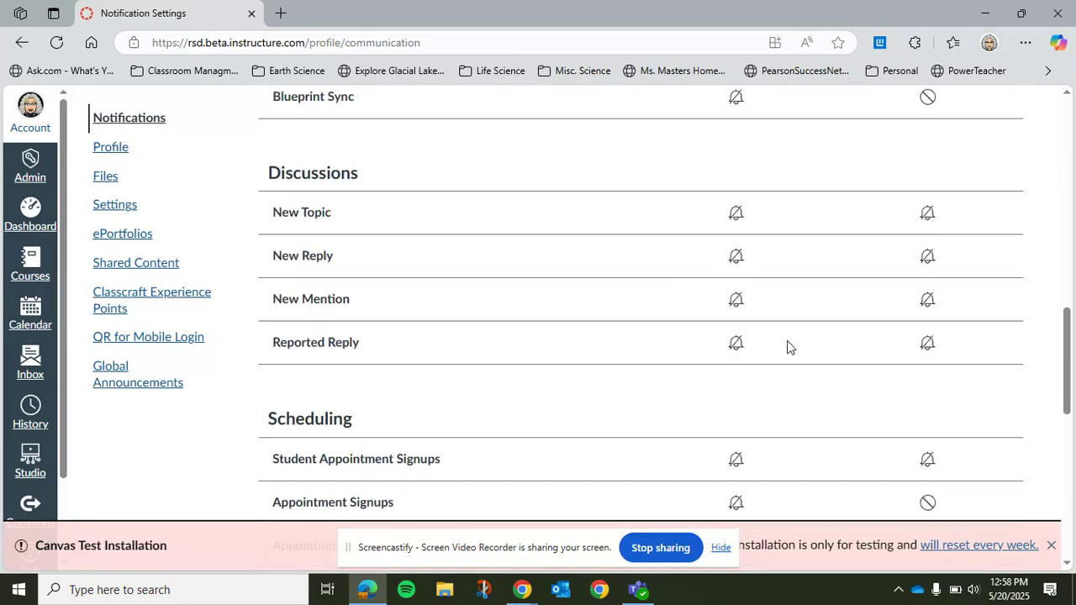
pyautogui.scroll(6, 788, 345)
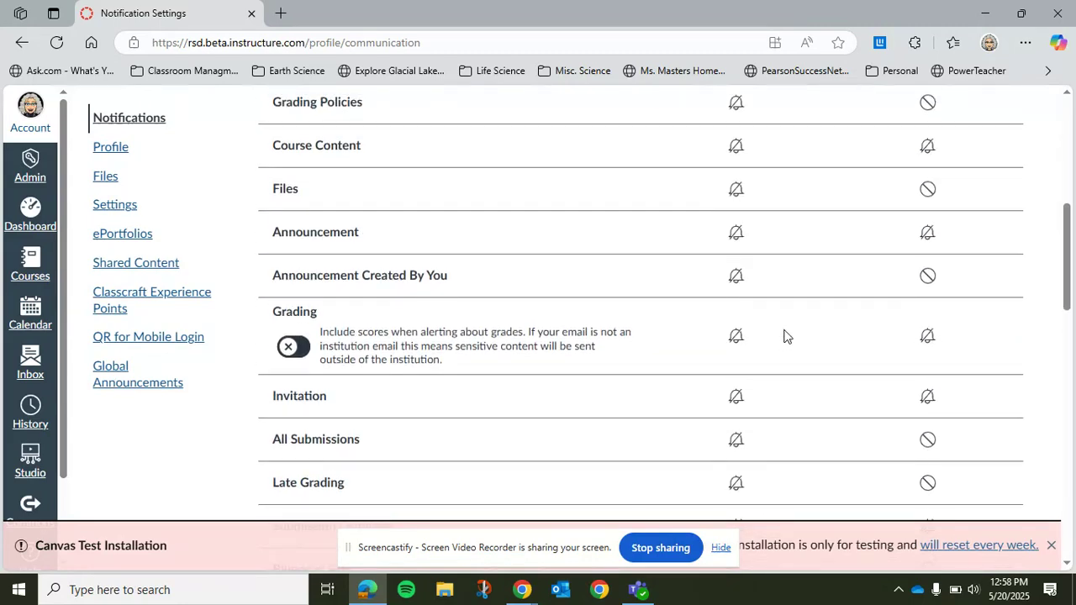
pyautogui.scroll(4, 784, 336)
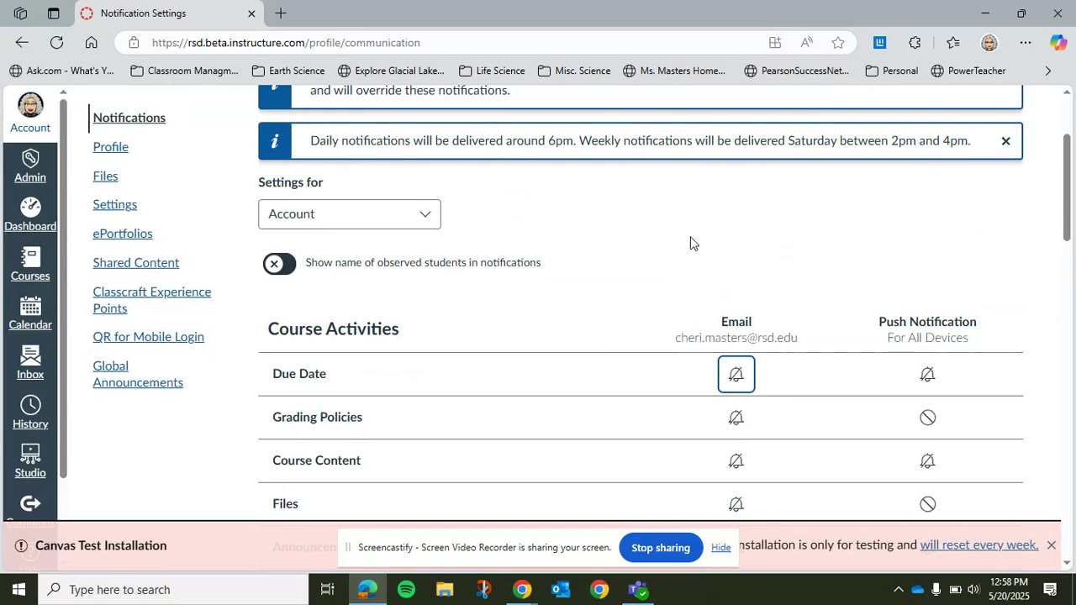
# - Open the user profile for editing, review the contact, biography and links fields, and save the profile
pyautogui.click(109, 148)
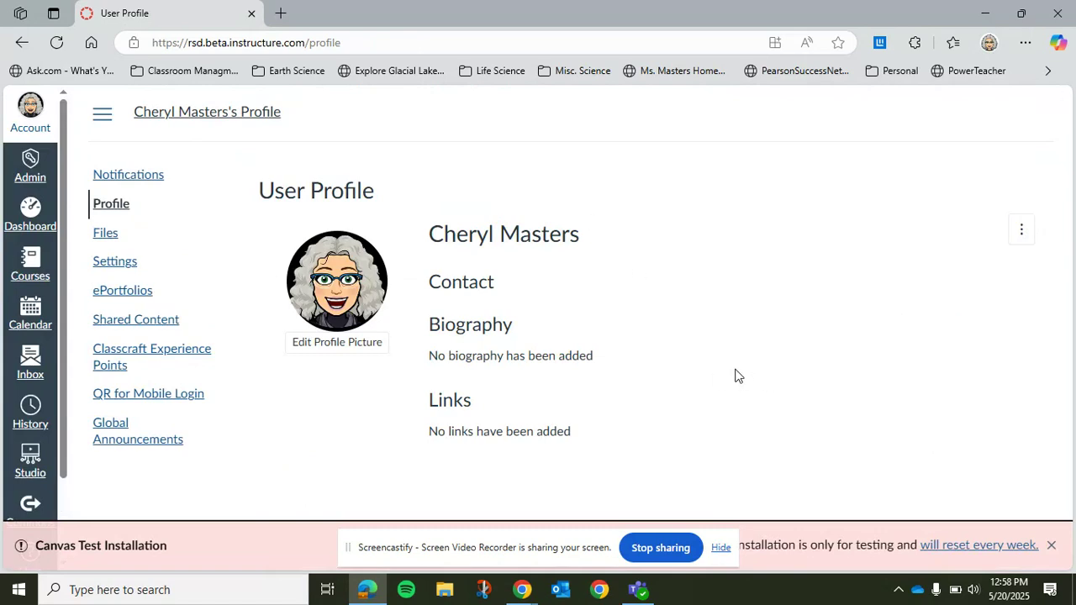
pyautogui.click(1020, 230)
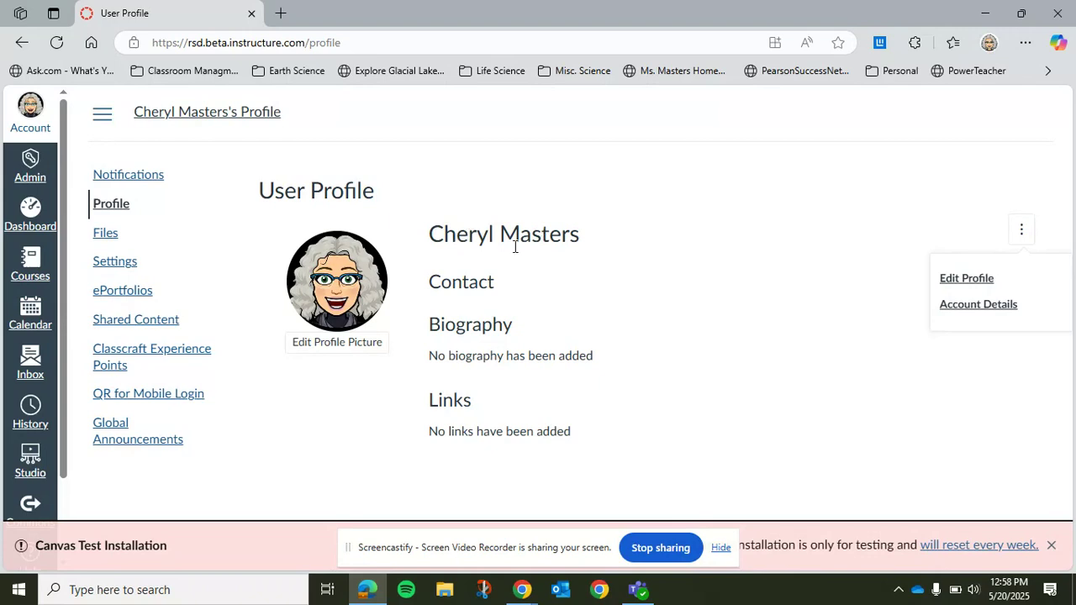
pyautogui.click(990, 278)
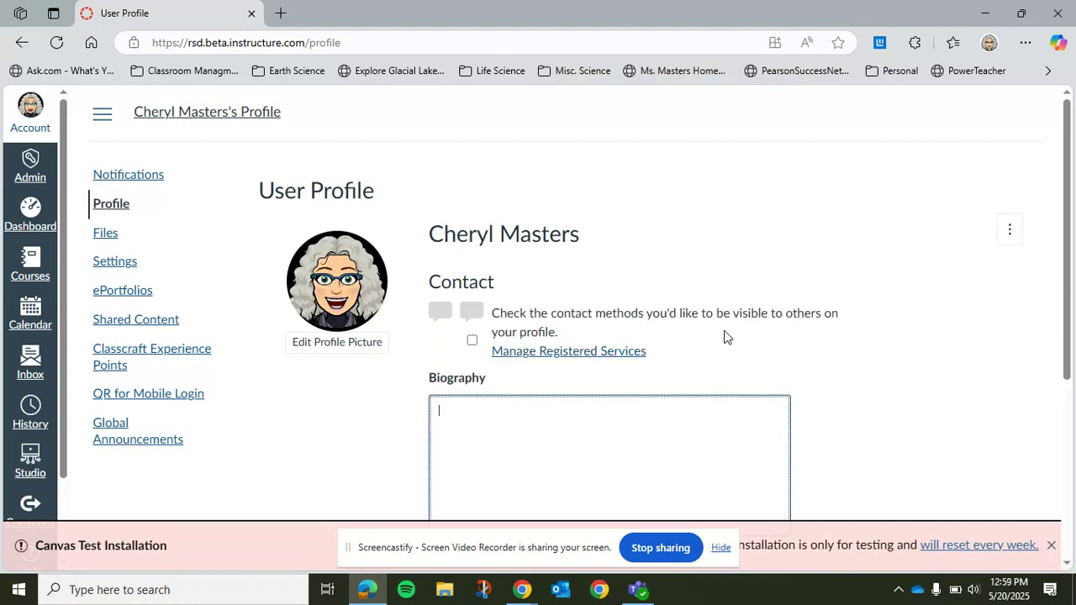
pyautogui.scroll(-3, 872, 311)
pyautogui.scroll(3, 868, 307)
pyautogui.scroll(-3, 859, 297)
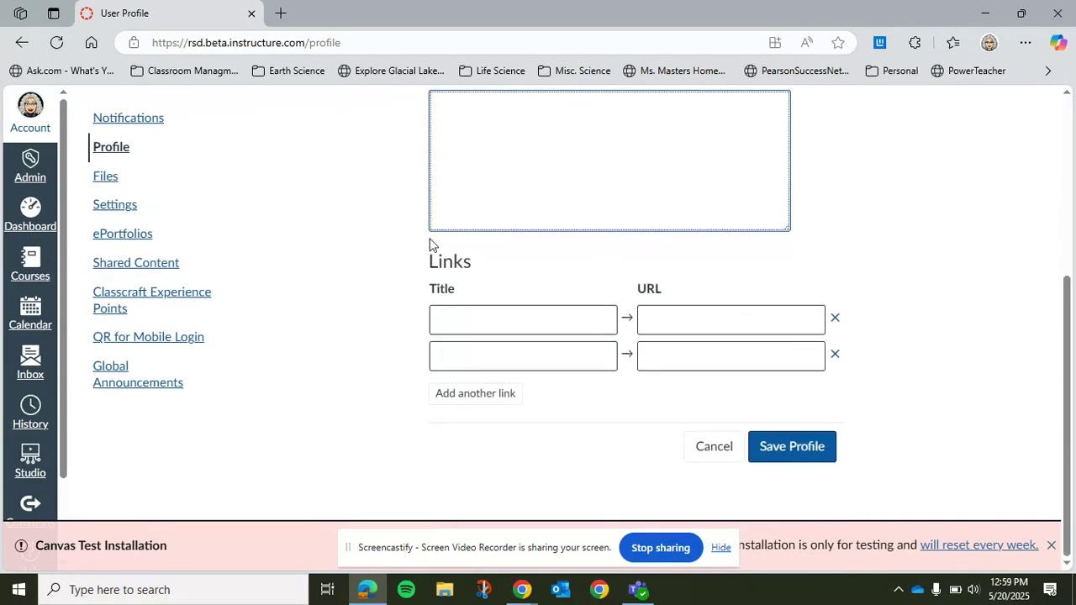
pyautogui.click(801, 453)
pyautogui.click(805, 452)
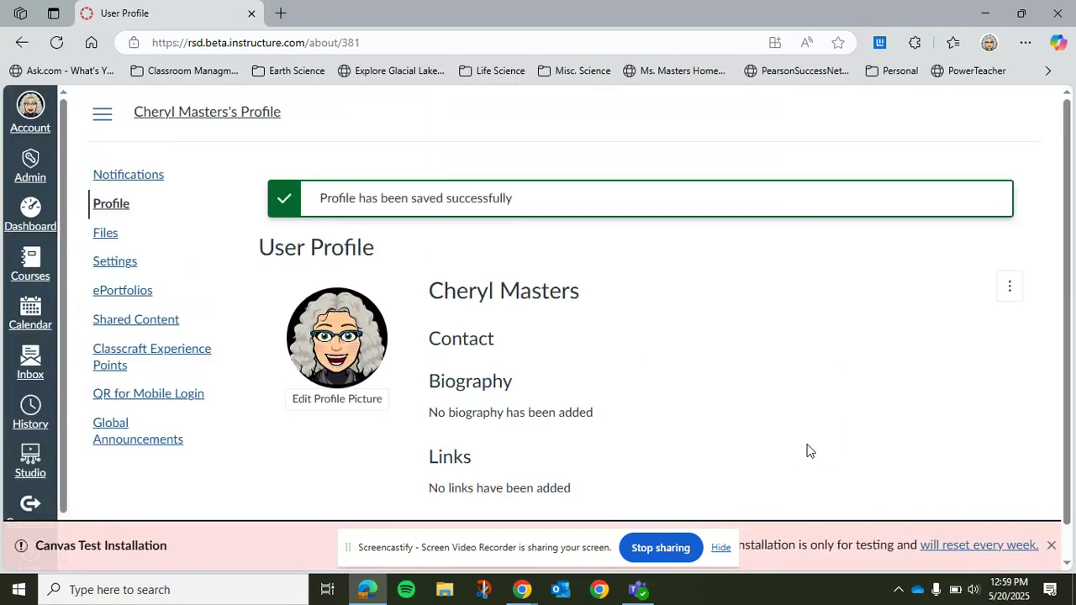
# - Open the account's files page and look through the personal and course folders
pyautogui.click(99, 236)
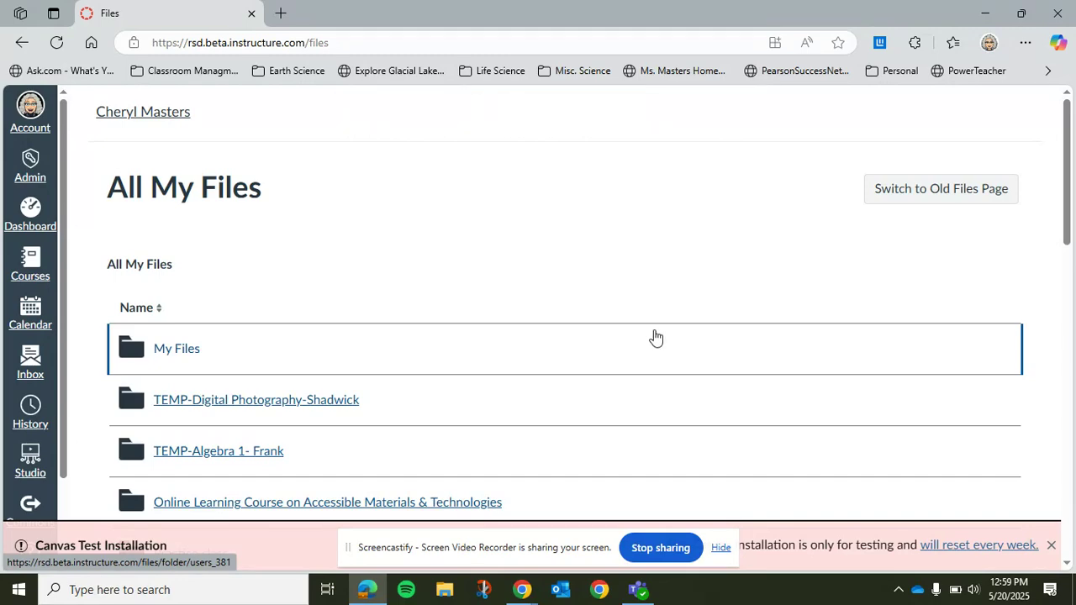
pyautogui.scroll(-1, 659, 336)
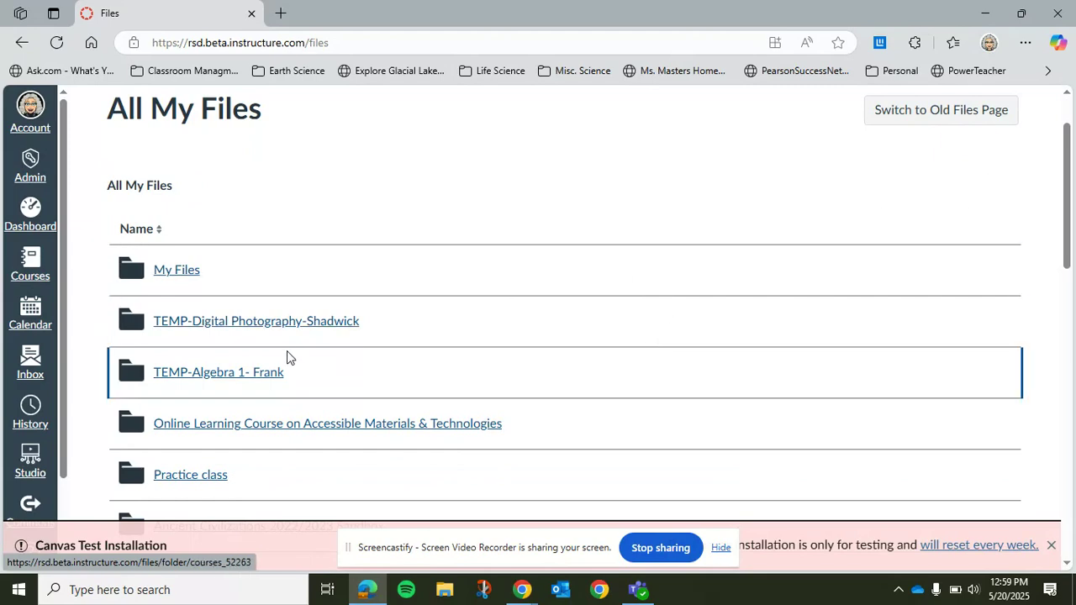
pyautogui.scroll(-4, 444, 342)
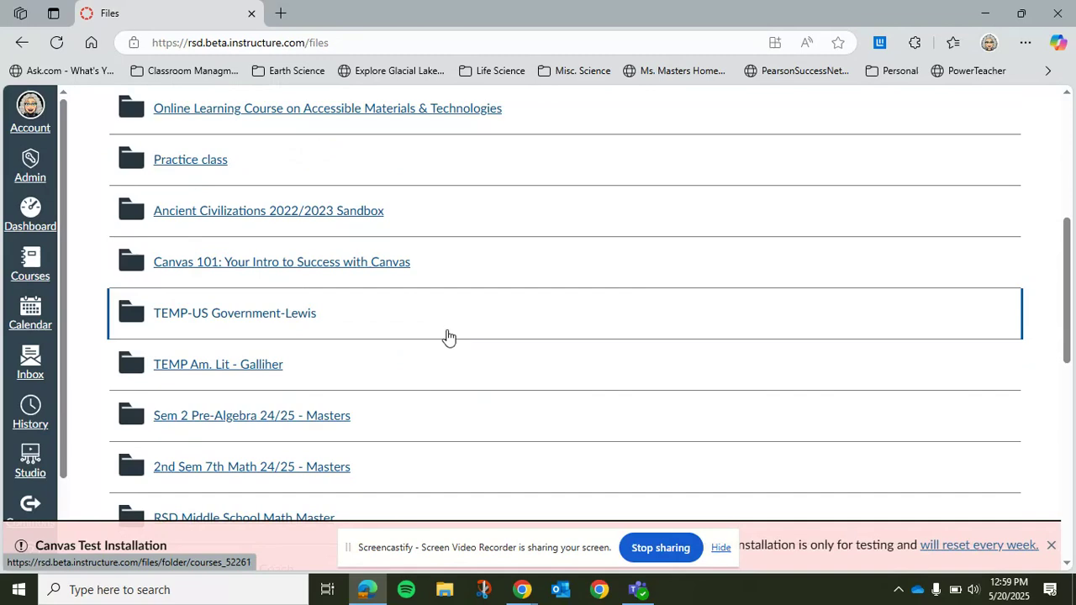
pyautogui.scroll(5, 448, 336)
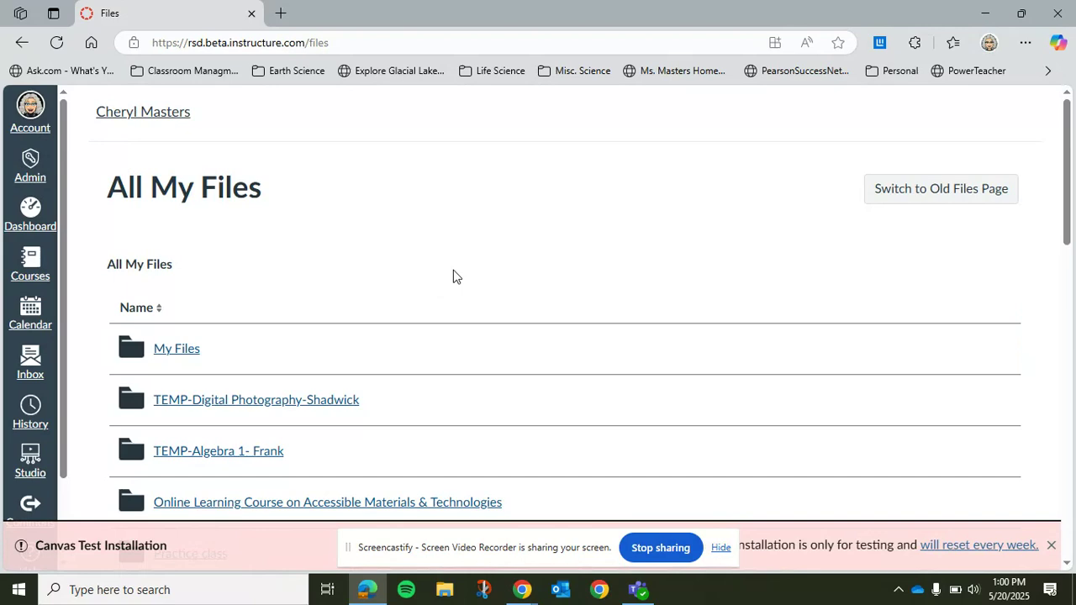
pyautogui.scroll(-6, 543, 303)
pyautogui.scroll(-6, 543, 303)
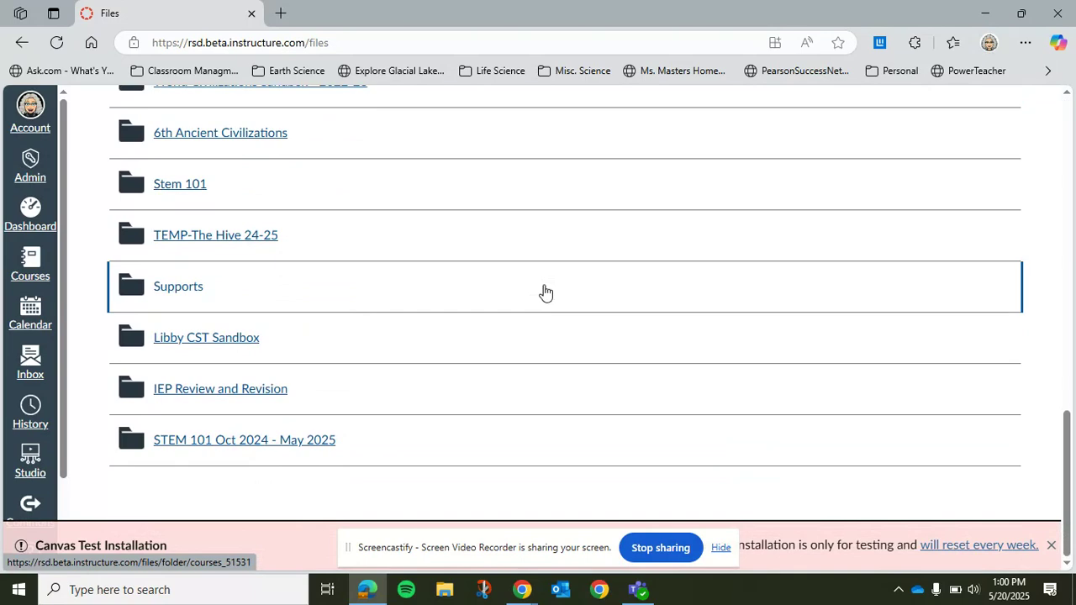
pyautogui.scroll(13, 543, 293)
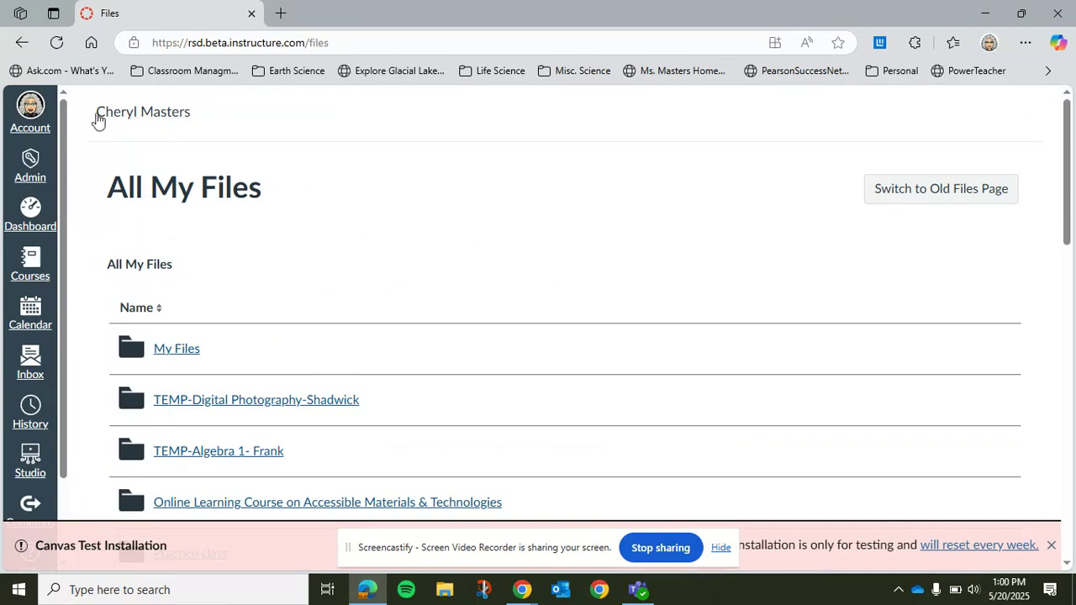
# - Open the account's user settings for editing, review the language, time zone and password options, and update the settings
pyautogui.click(131, 112)
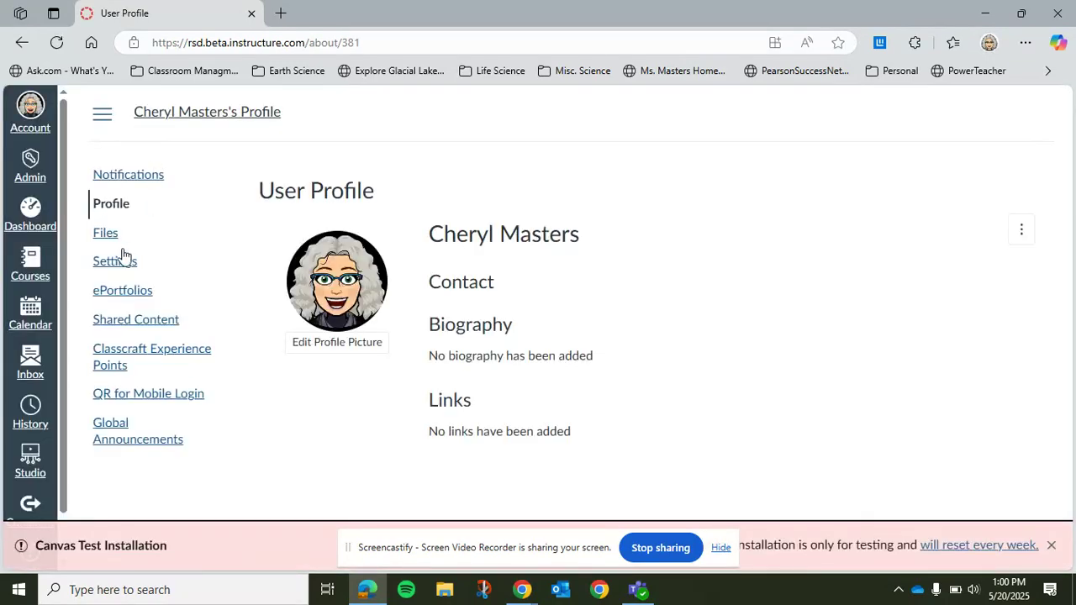
pyautogui.click(115, 263)
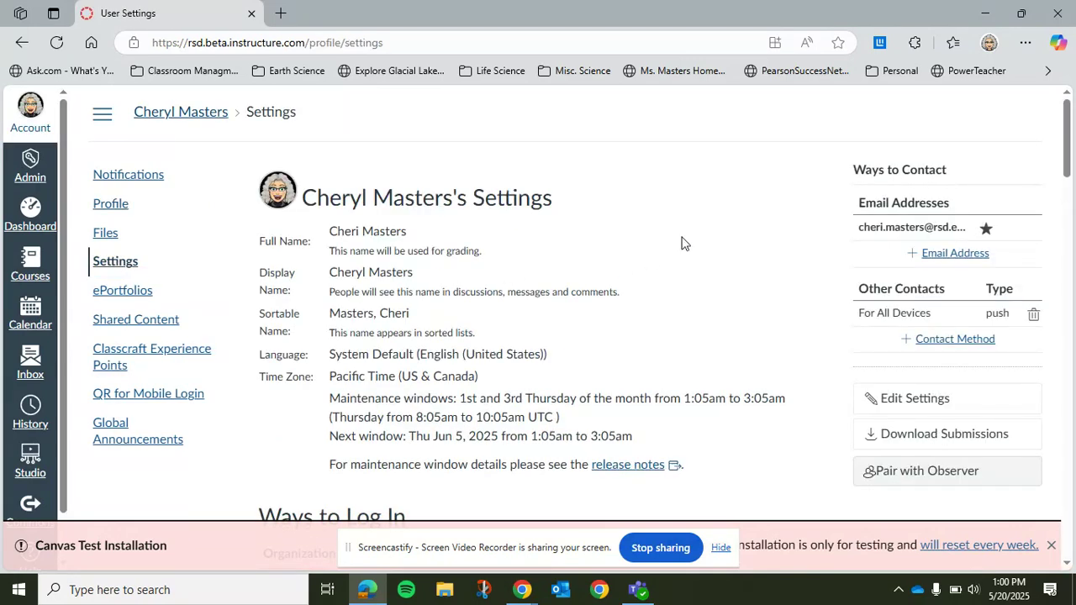
pyautogui.scroll(-1, 682, 243)
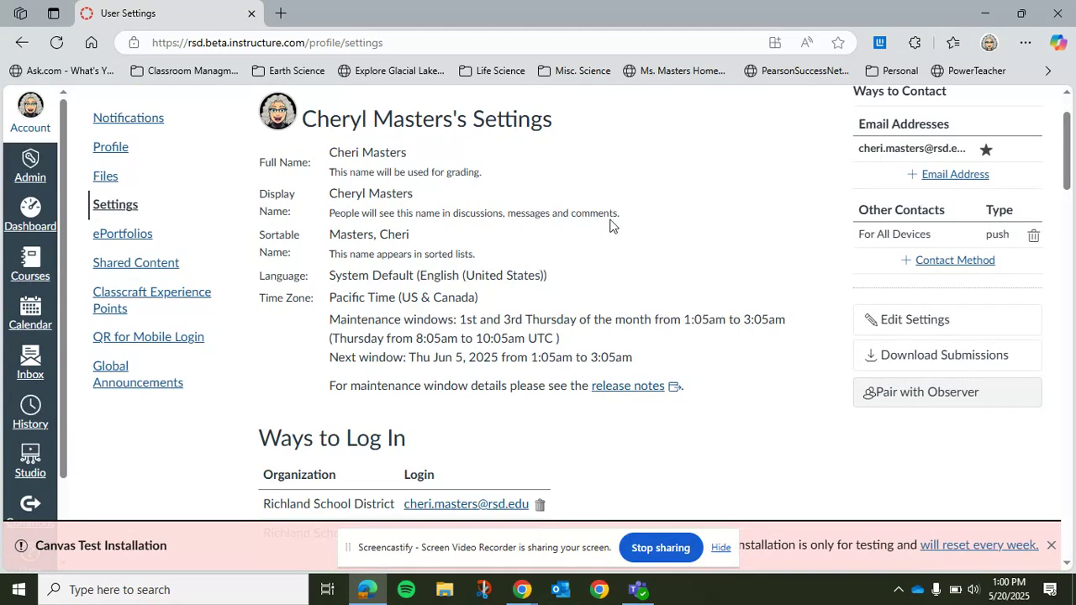
pyautogui.click(905, 322)
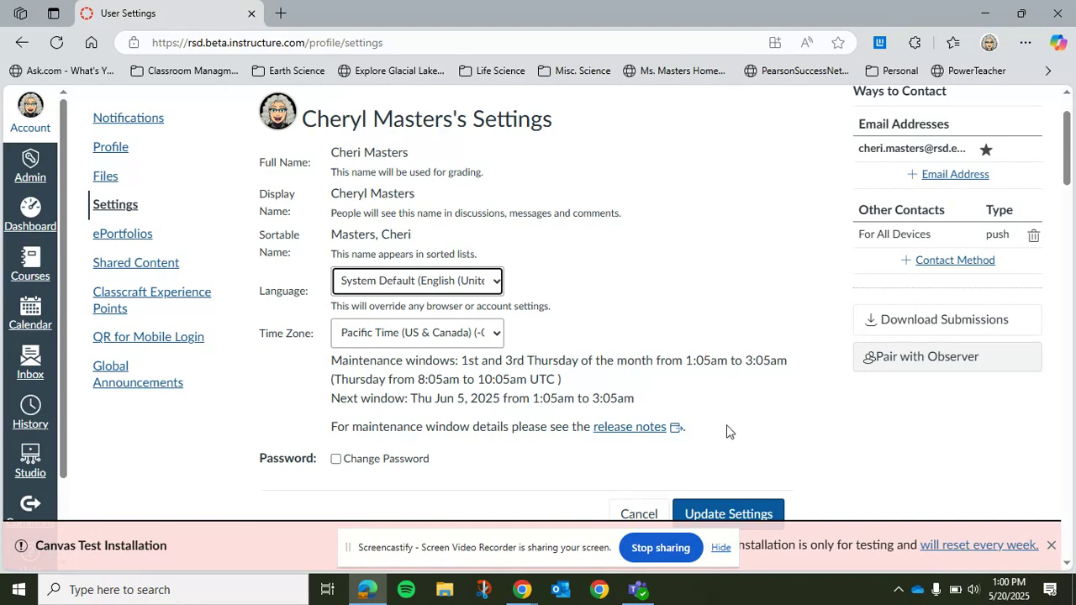
pyautogui.click(730, 513)
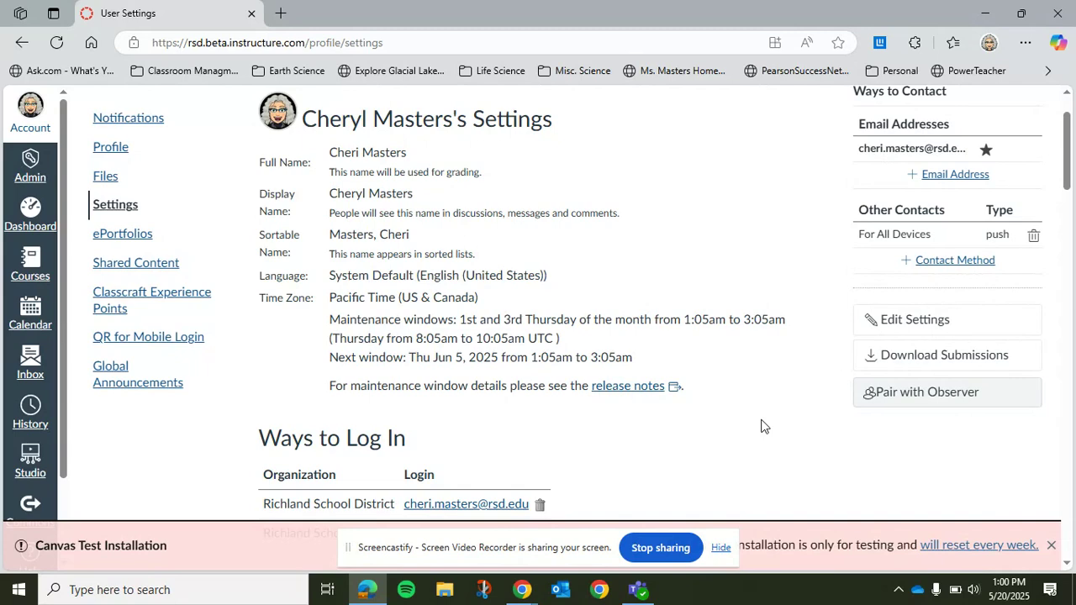
# - Examine the login methods, the registered web services and the approved third-party integrations in the user settings
pyautogui.scroll(-1, 723, 404)
pyautogui.scroll(-1, 740, 349)
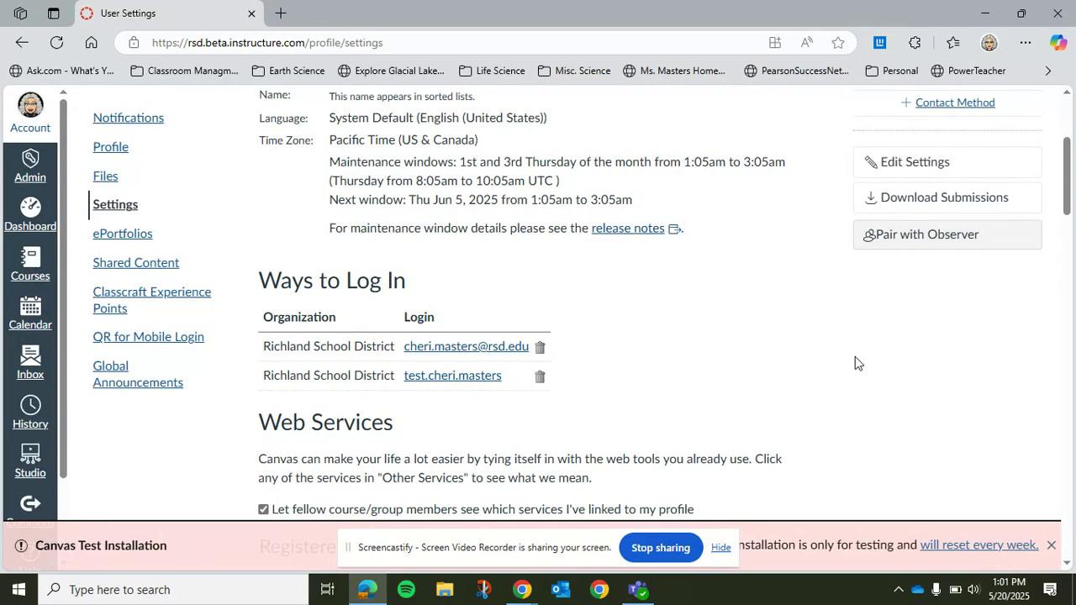
pyautogui.scroll(-3, 874, 360)
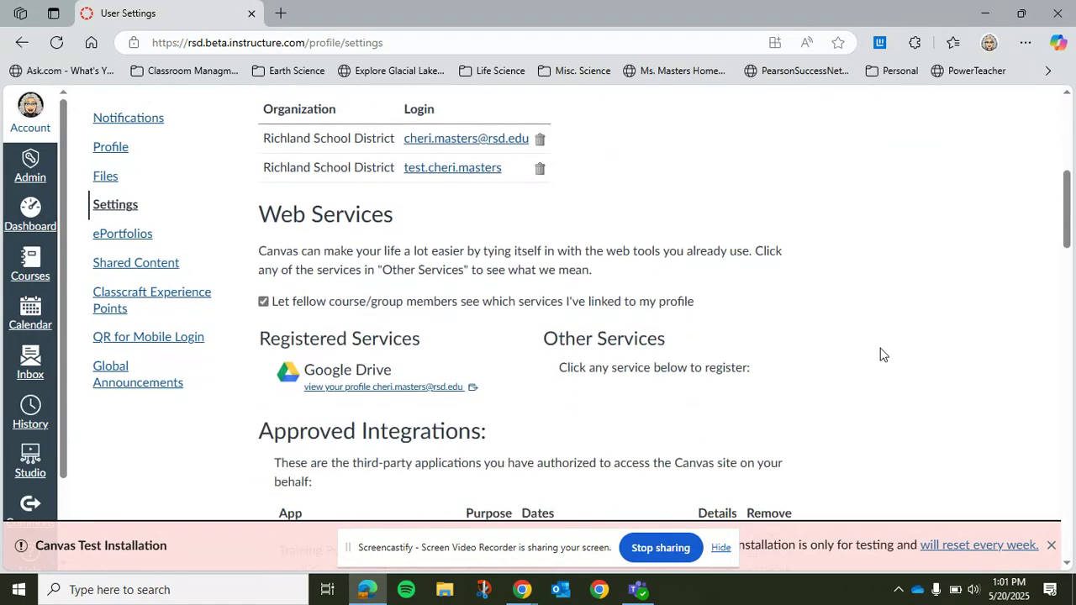
pyautogui.moveTo(279, 336)
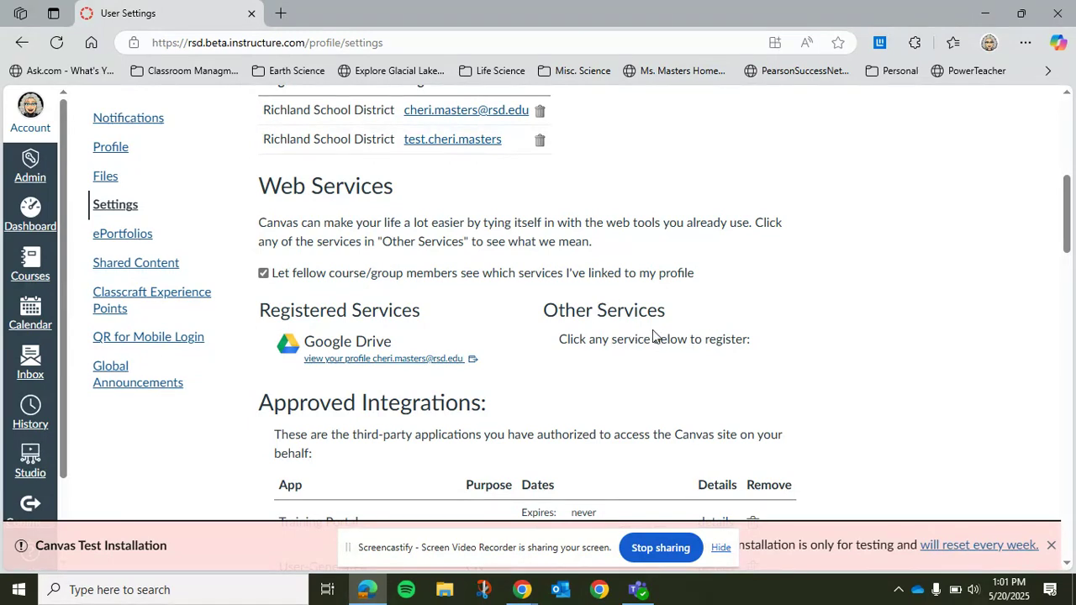
pyautogui.moveTo(375, 339)
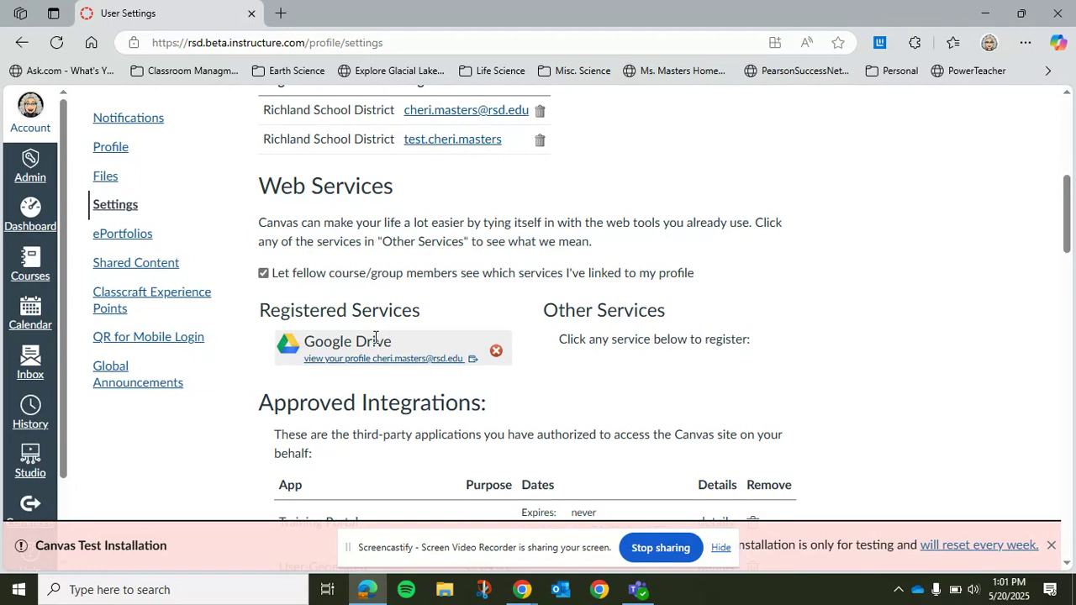
pyautogui.scroll(-3, 791, 307)
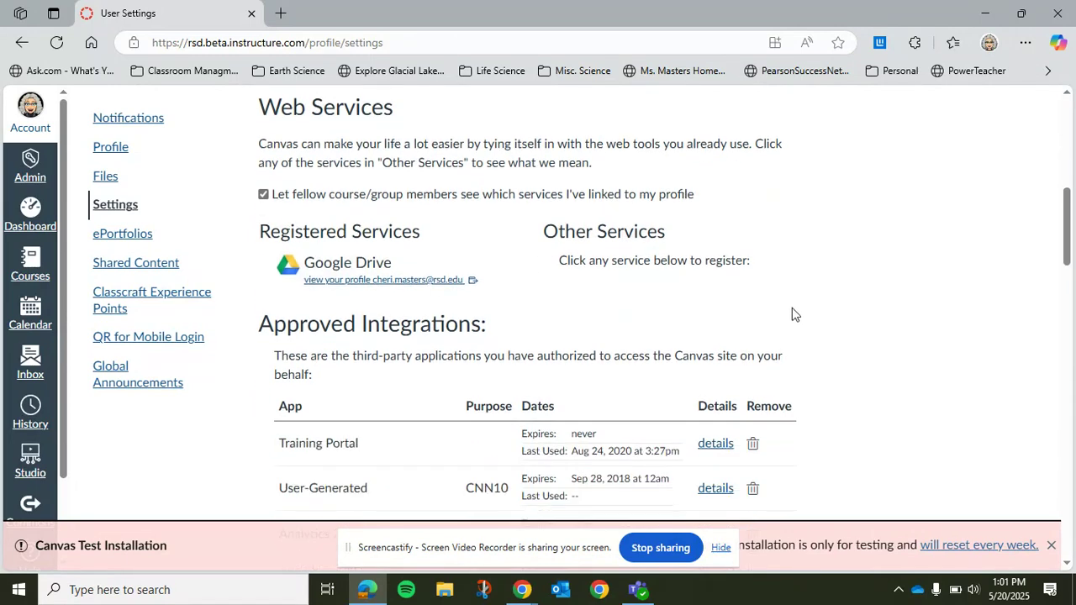
pyautogui.scroll(-3, 867, 277)
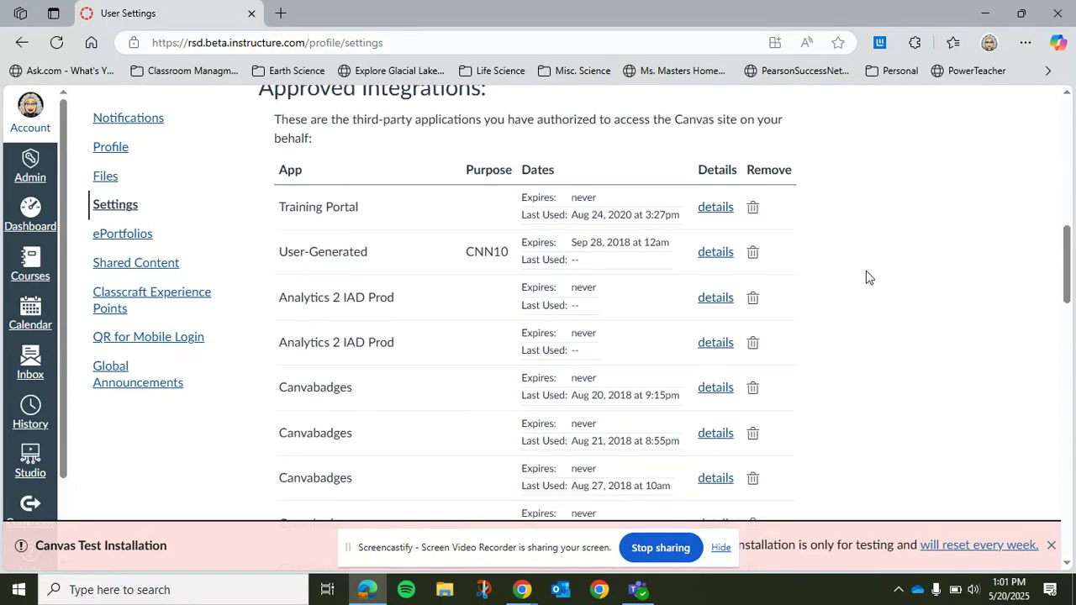
pyautogui.scroll(-9, 870, 270)
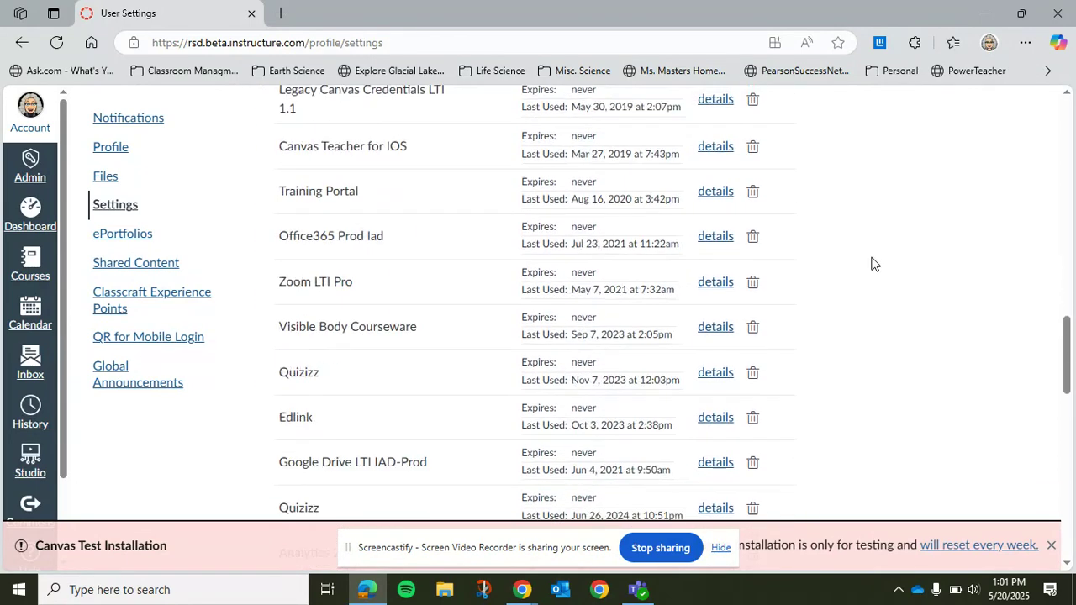
# - Review the feature options in the user settings, from Auto Show Closed Captions through High Contrast UI to the semicolon field separator option
pyautogui.scroll(-4, 871, 263)
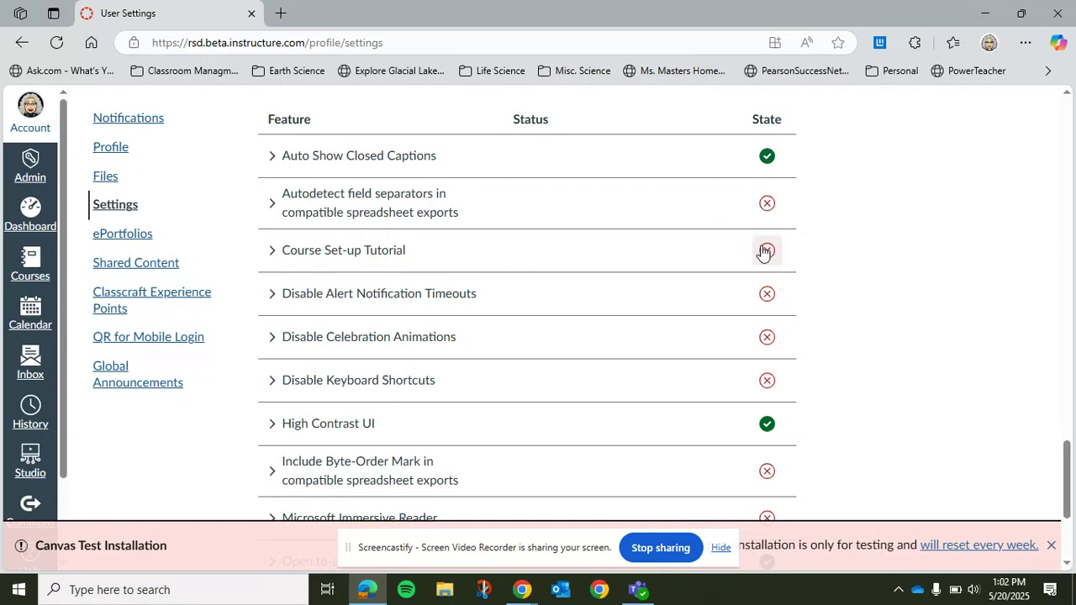
pyautogui.scroll(-1, 677, 279)
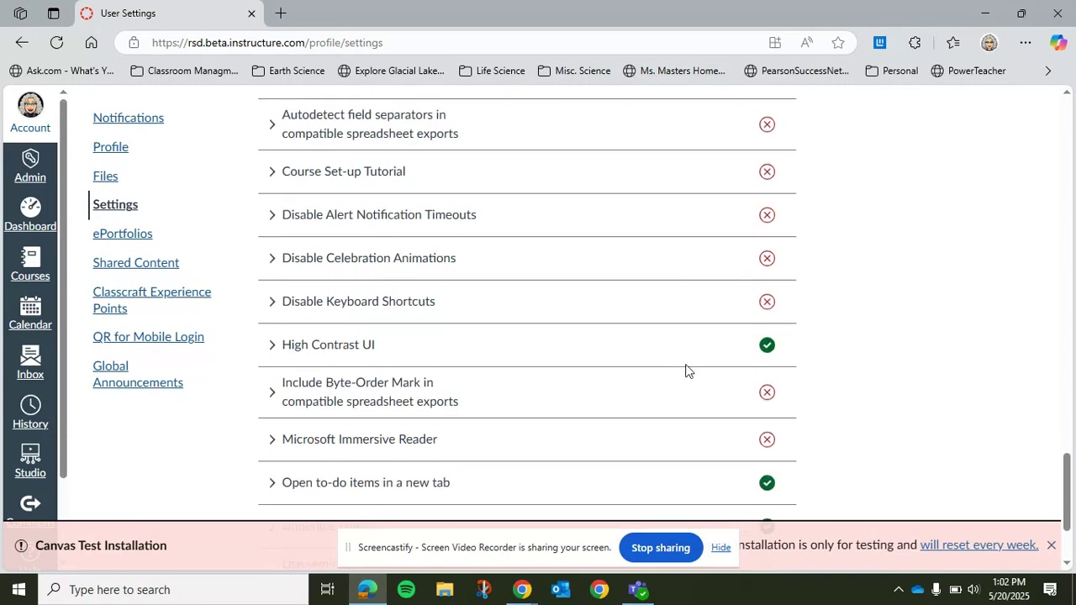
pyautogui.scroll(-1, 593, 397)
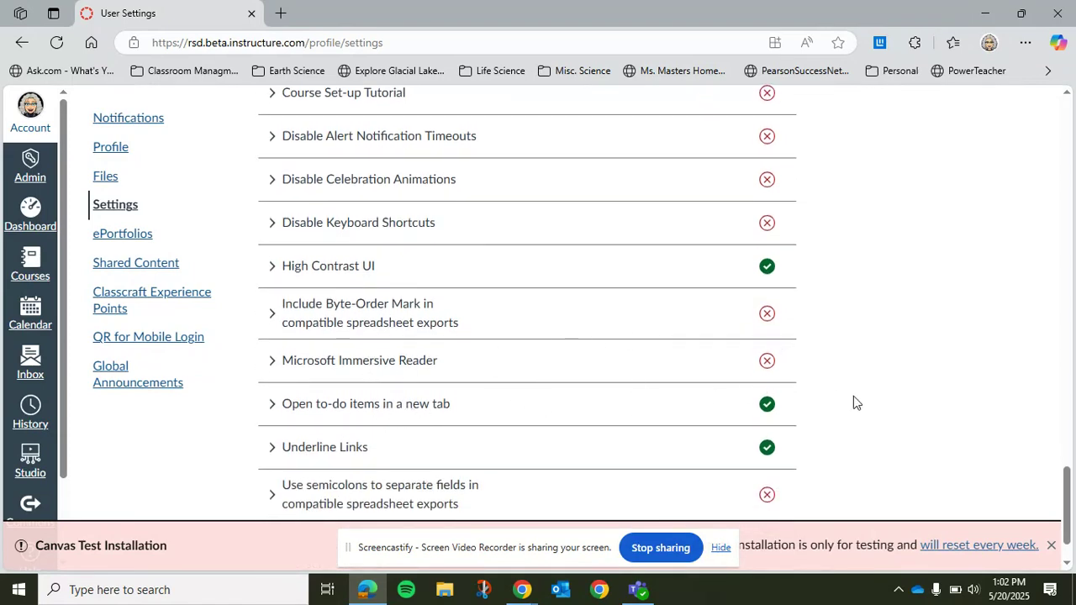
pyautogui.scroll(-1, 857, 399)
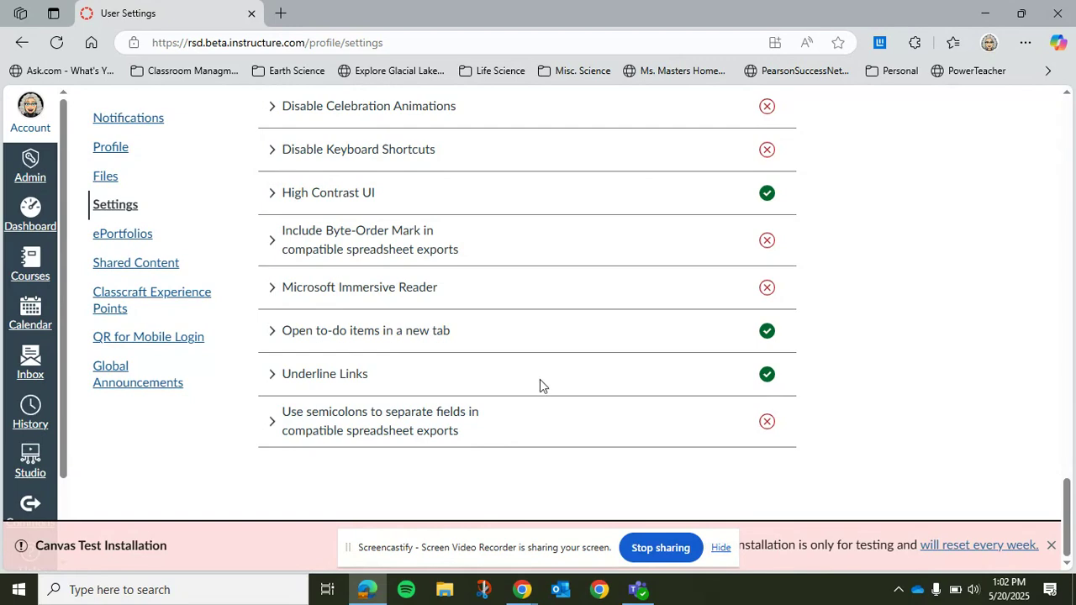
# - Open the account's shared content page and show the available actions for the received Quiz practice assignment
pyautogui.scroll(10, 540, 384)
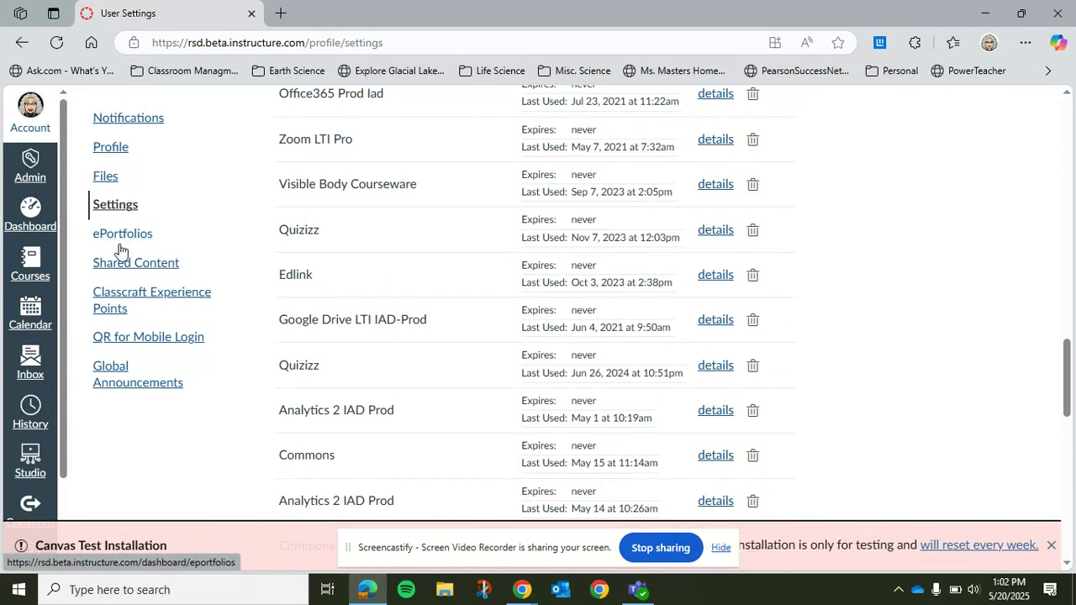
pyautogui.click(137, 267)
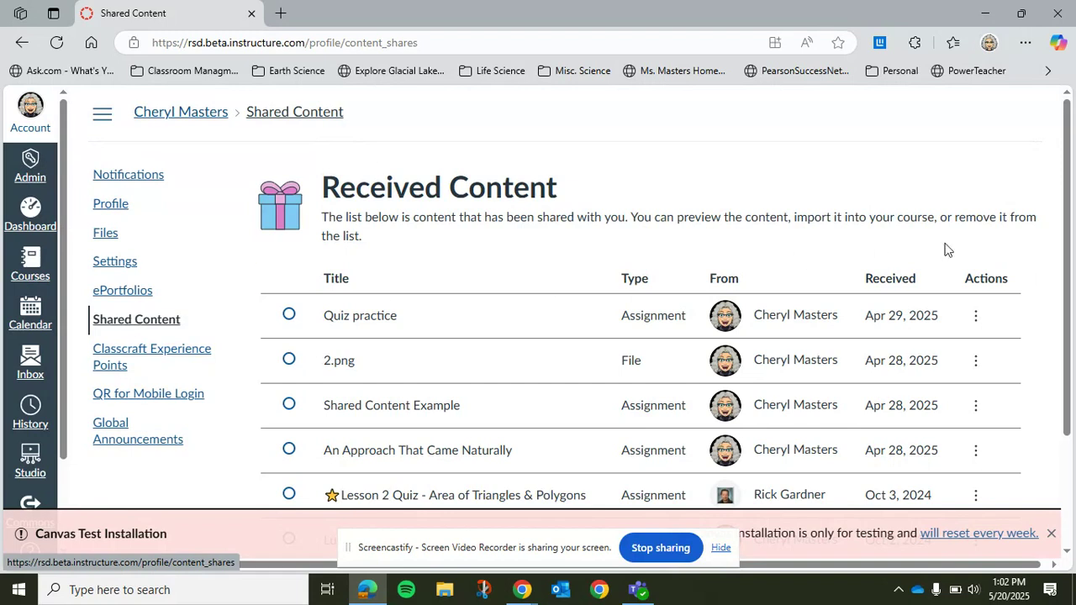
pyautogui.click(976, 316)
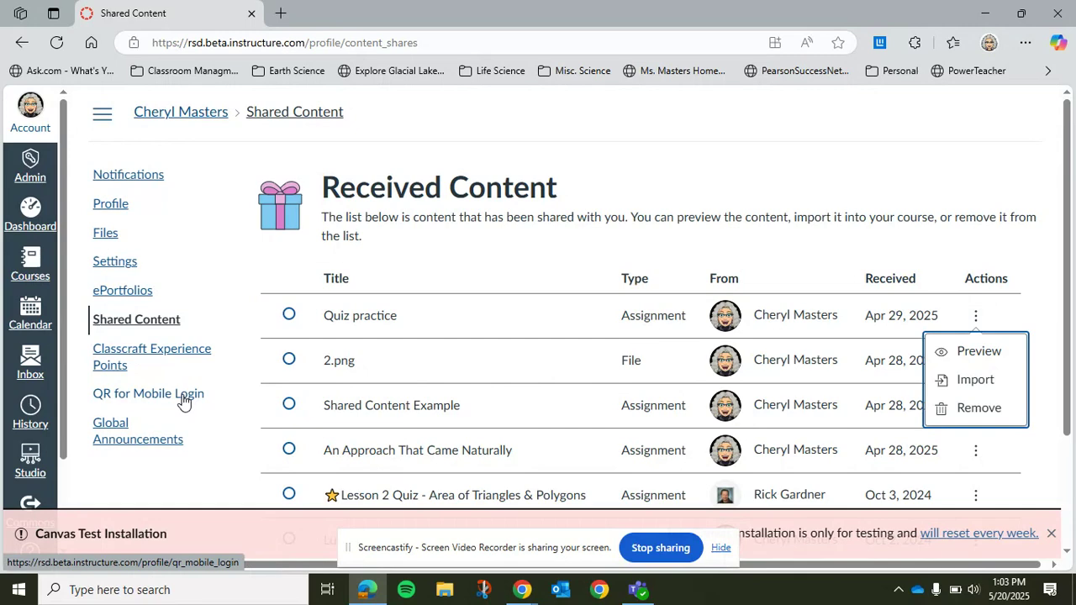
# - Open the global announcements and look through the recent ones from the past four months
pyautogui.click(118, 426)
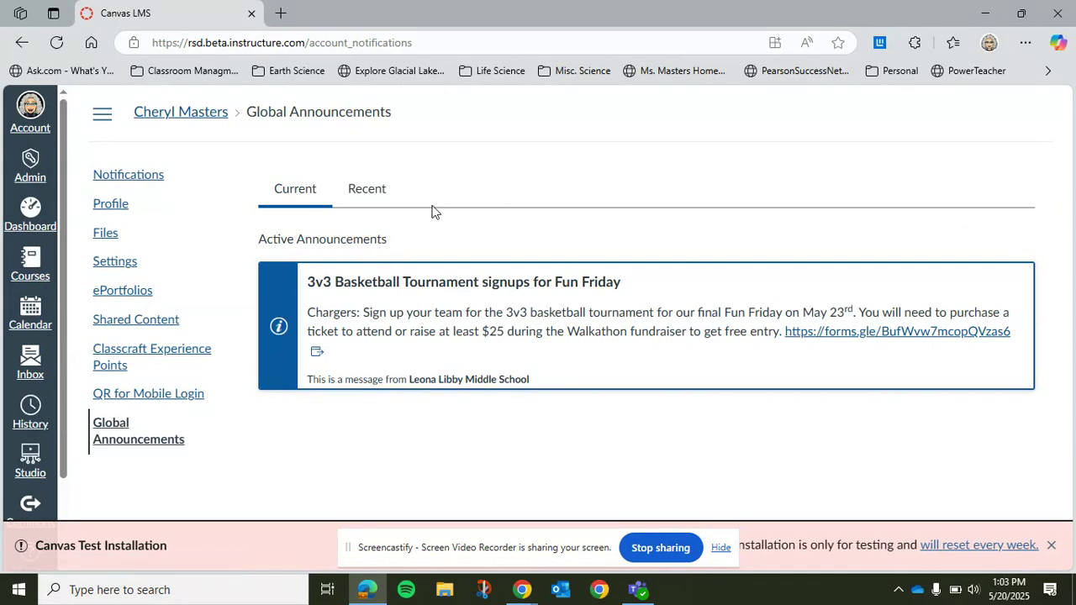
pyautogui.click(372, 190)
pyautogui.scroll(-5, 848, 296)
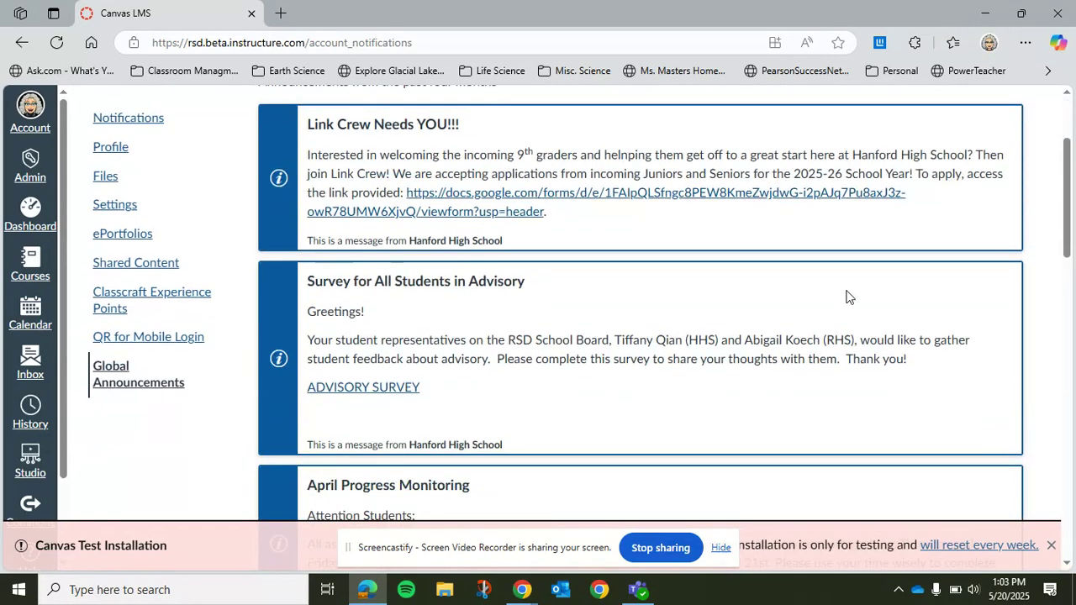
pyautogui.scroll(-4, 847, 296)
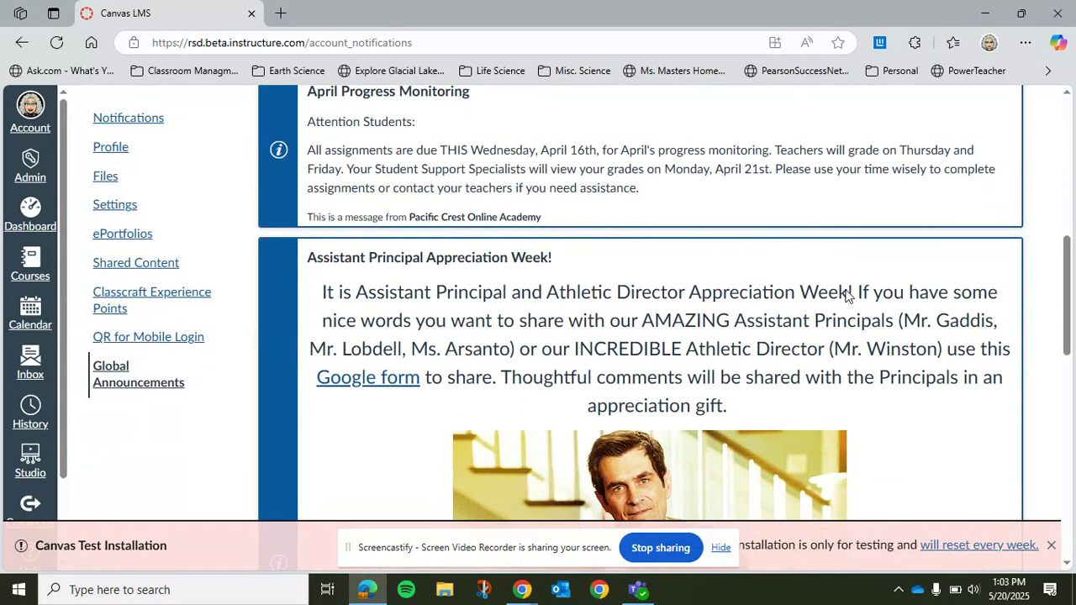
pyautogui.scroll(10, 847, 296)
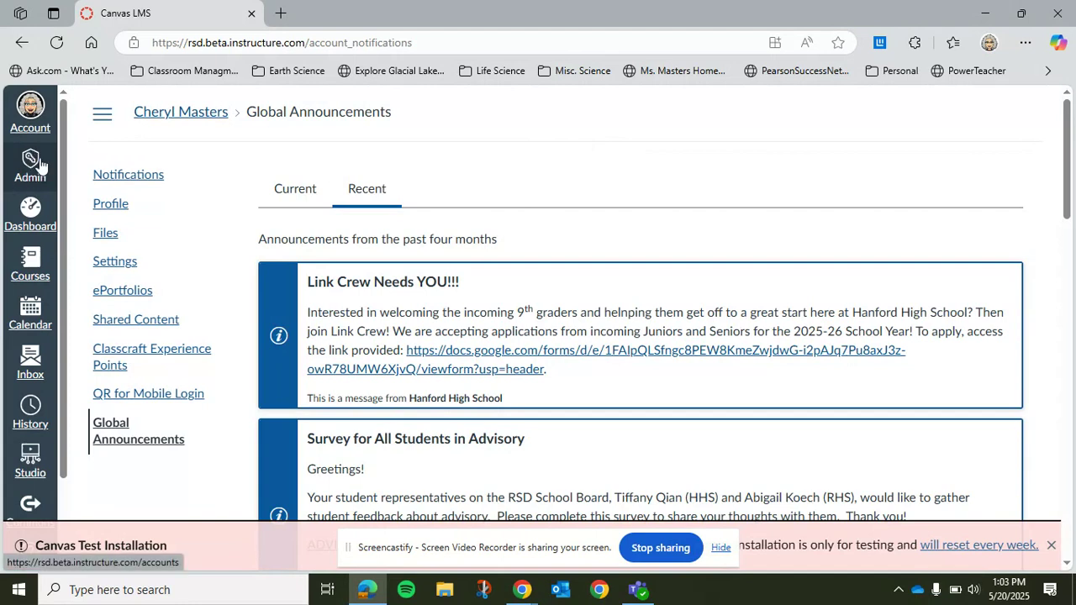
# - Open the Dashboard and look over the published course cards
pyautogui.click(23, 217)
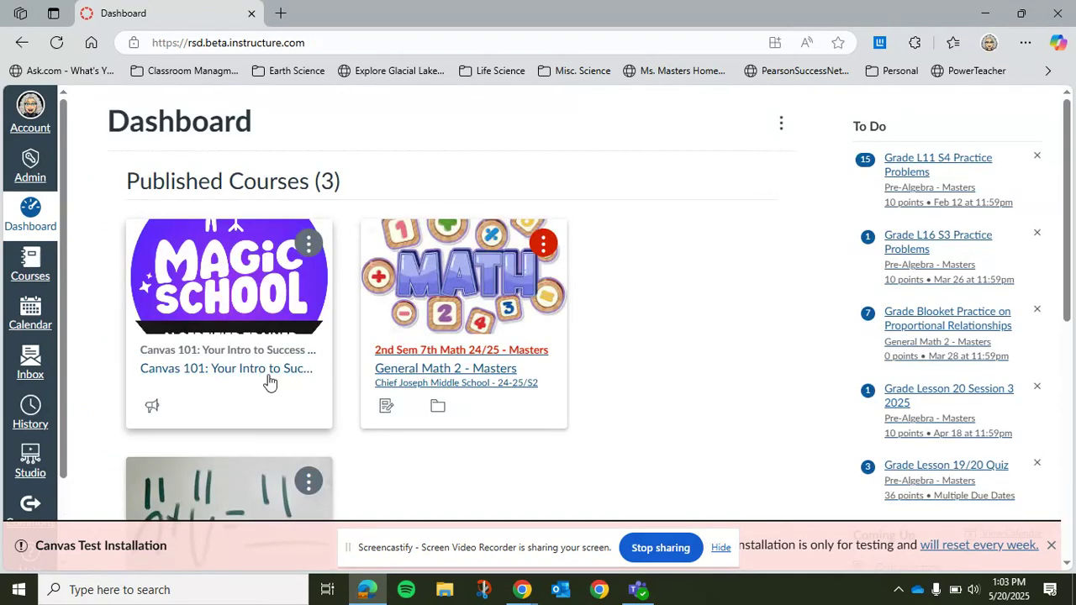
pyautogui.scroll(-1, 620, 310)
pyautogui.scroll(-1, 622, 308)
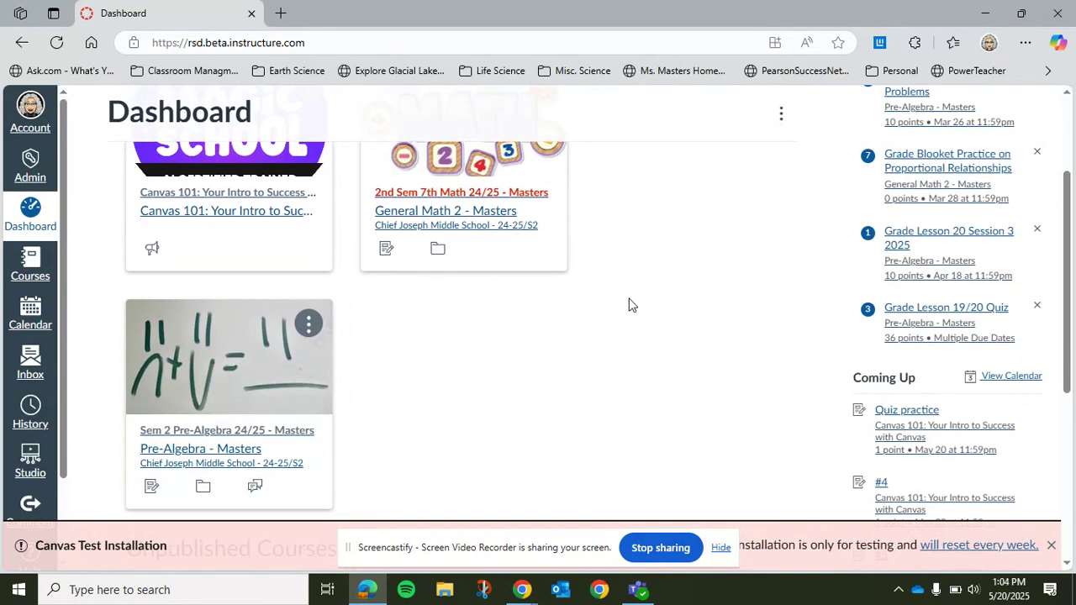
pyautogui.scroll(2, 622, 308)
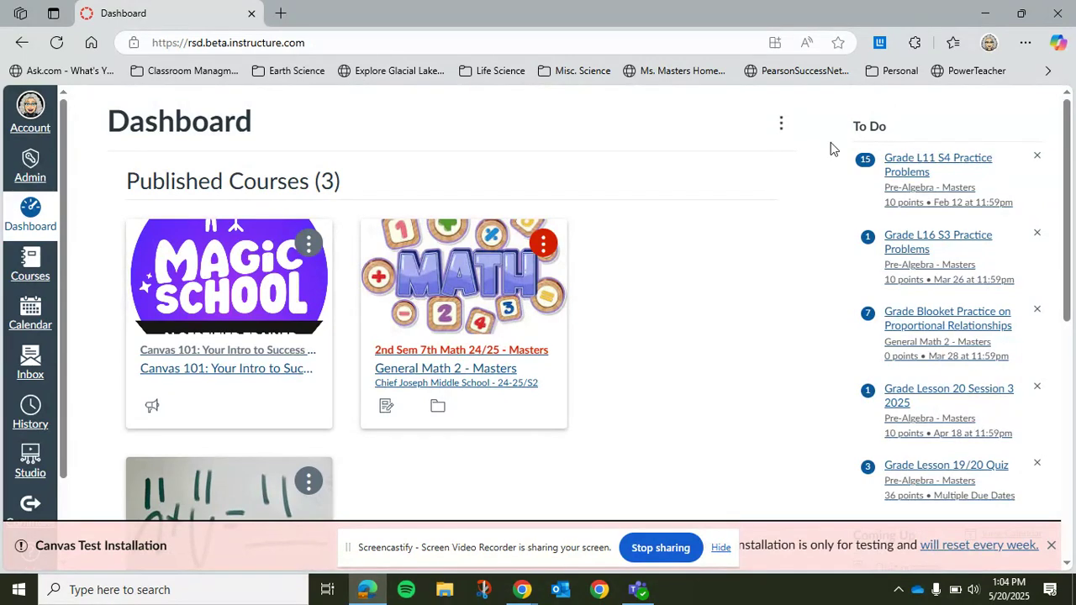
# - Switch the dashboard to List View and look back through the to-do history to its beginning
pyautogui.click(782, 126)
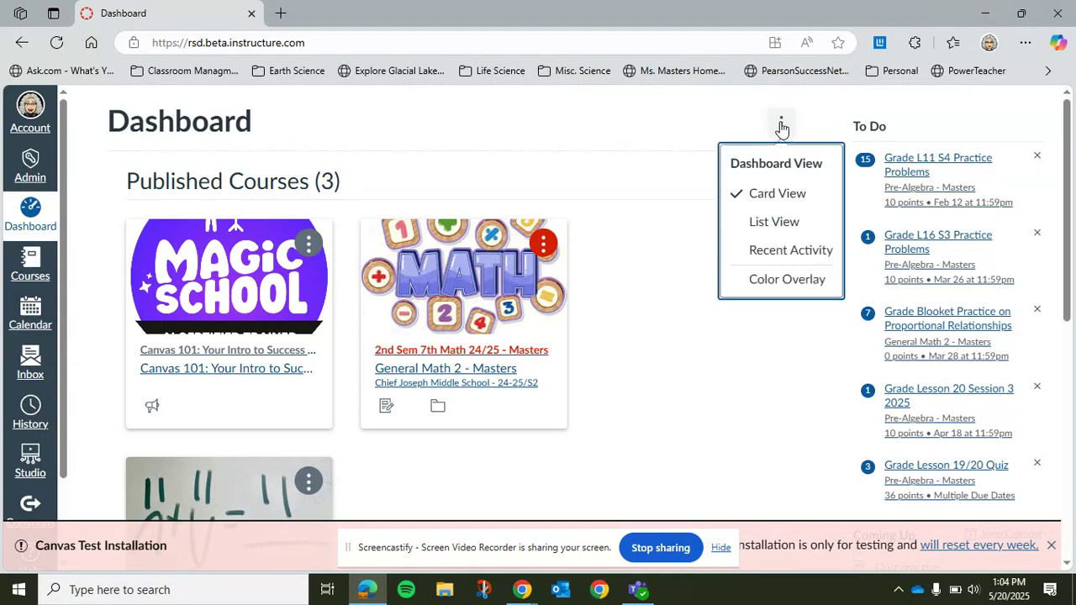
pyautogui.click(774, 222)
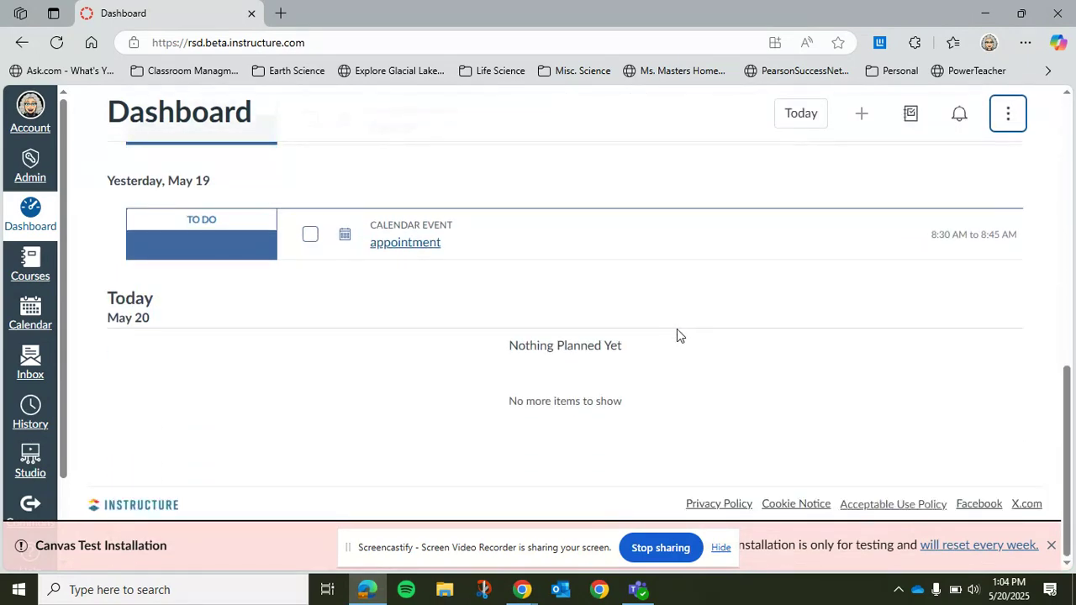
pyautogui.scroll(2, 674, 327)
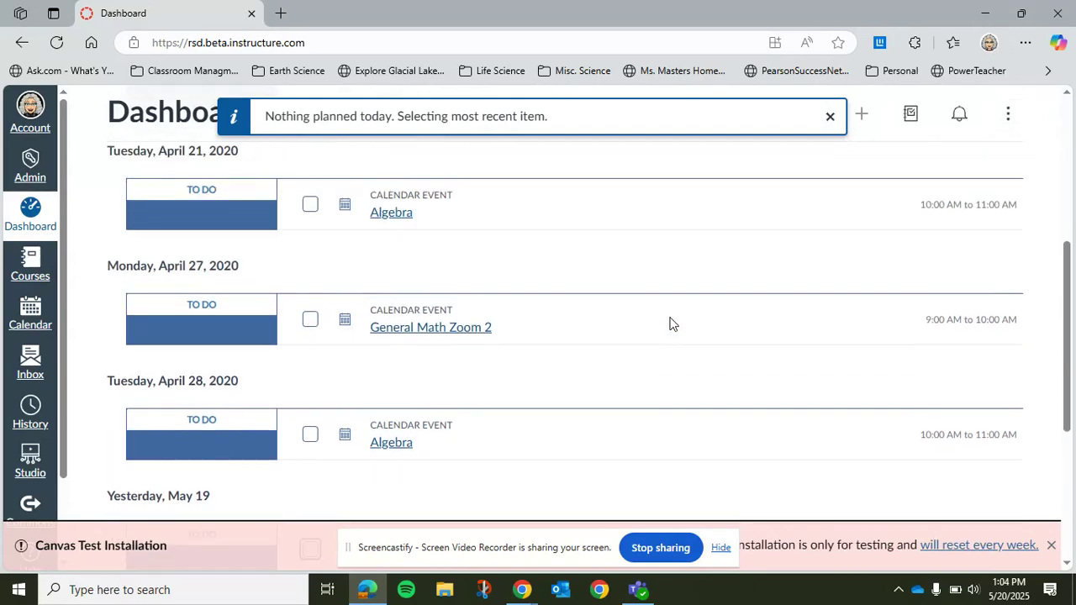
pyautogui.scroll(4, 670, 323)
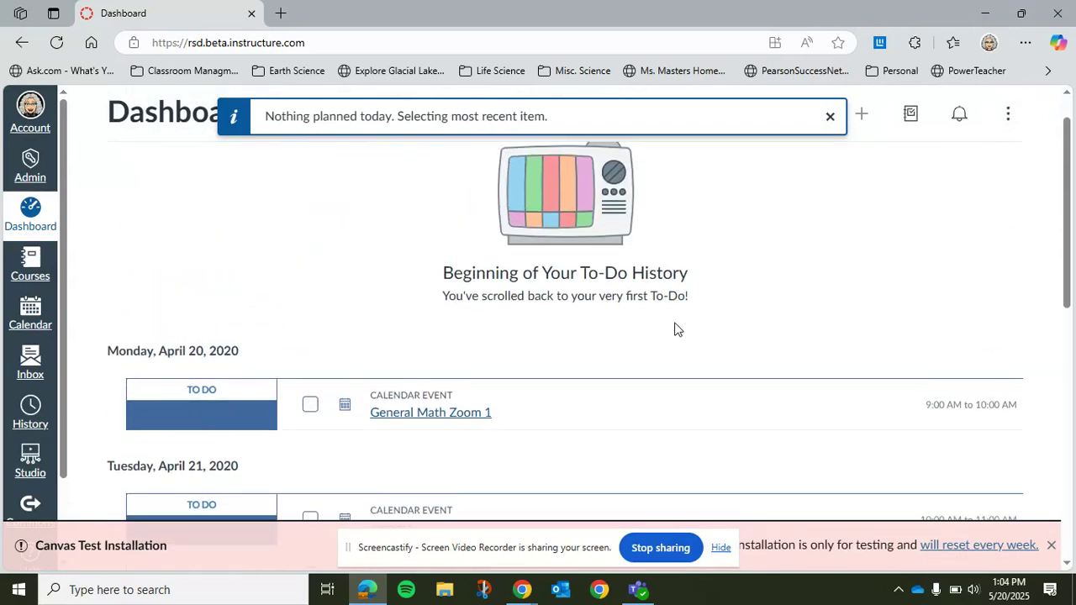
pyautogui.scroll(1, 807, 235)
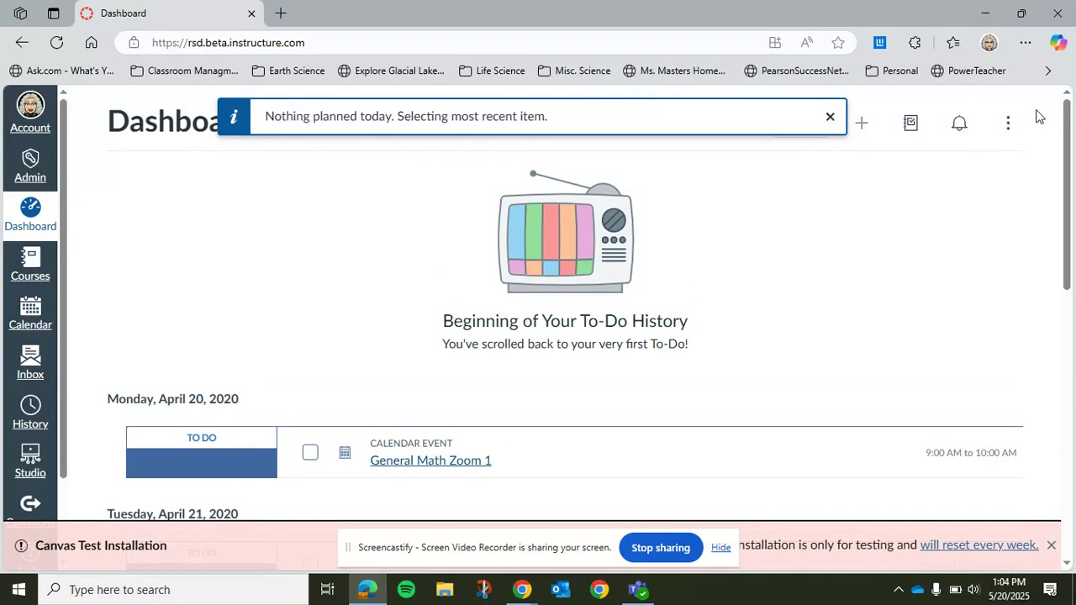
# - Show the dashboard's Recent Activity view and return the dashboard to Card View
pyautogui.click(1008, 127)
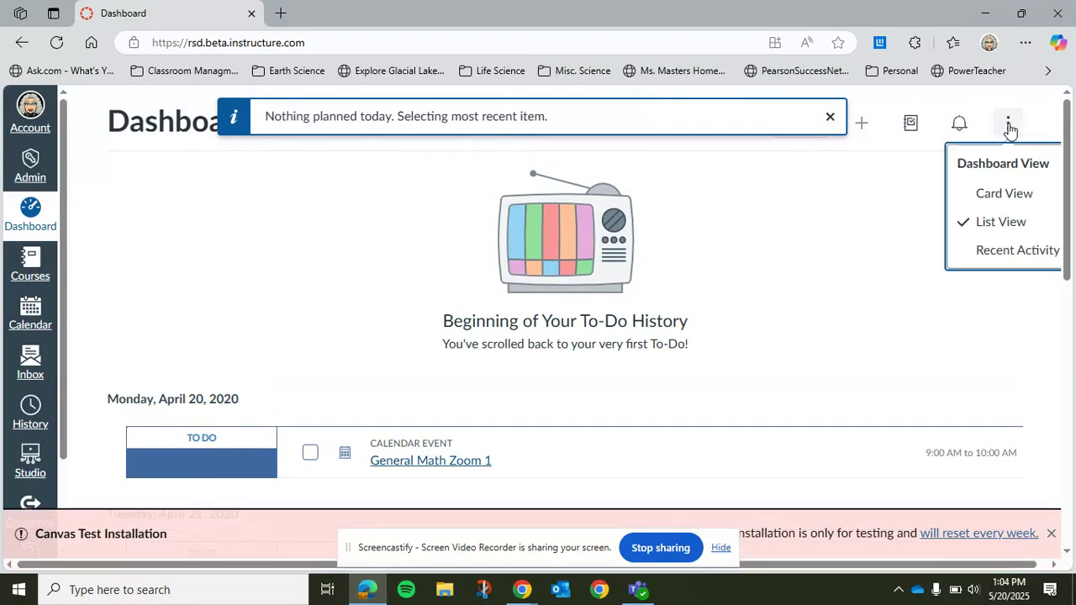
pyautogui.click(1003, 249)
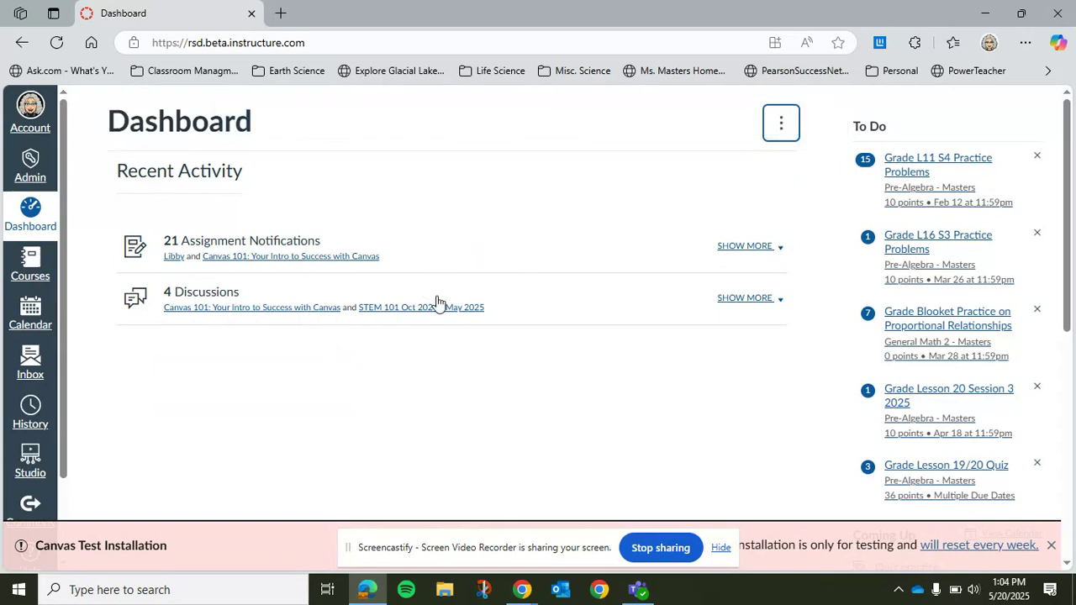
pyautogui.click(782, 124)
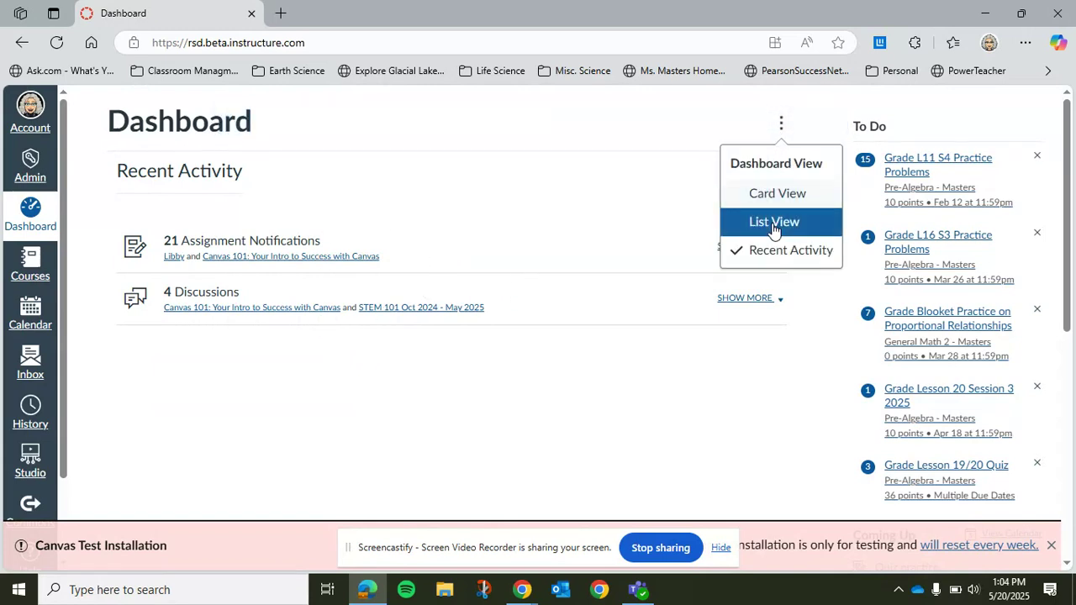
pyautogui.click(776, 193)
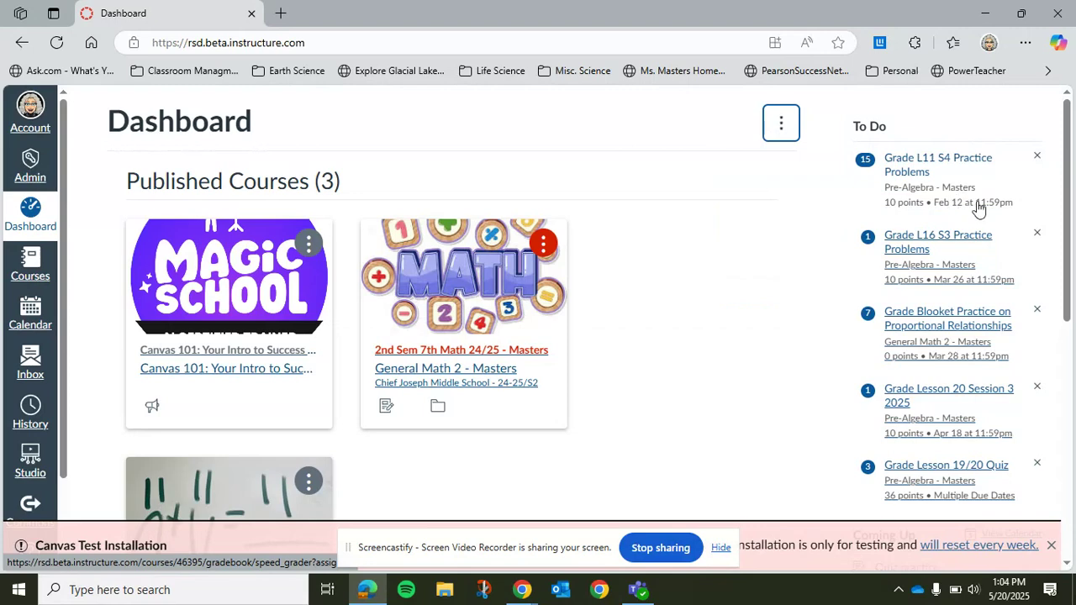
# - Review the To Do and Coming Up lists on the dashboard
pyautogui.scroll(-2, 986, 329)
pyautogui.scroll(-1, 982, 331)
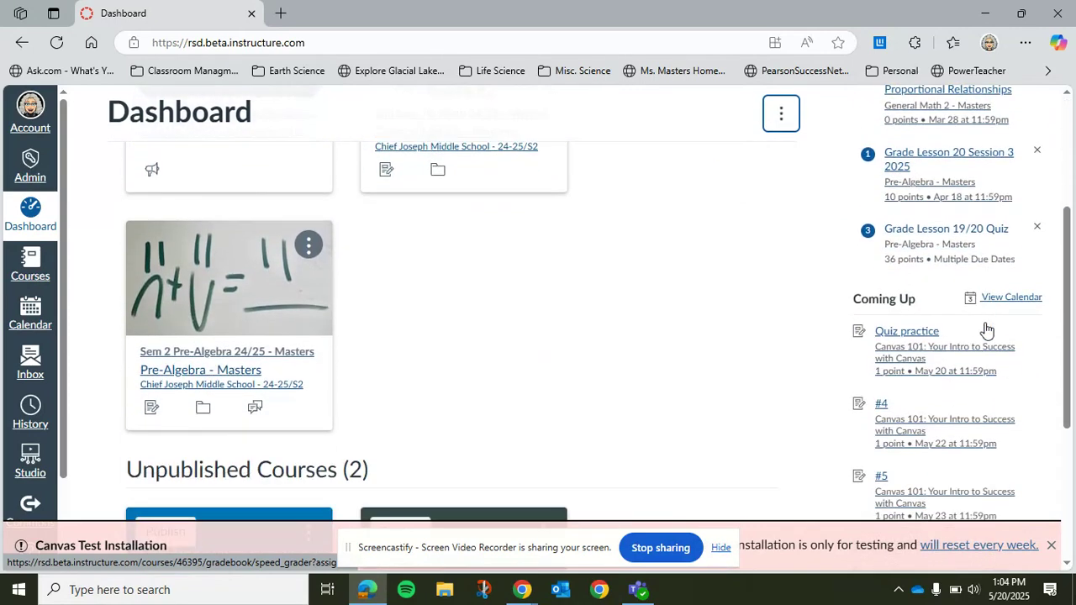
pyautogui.scroll(3, 980, 315)
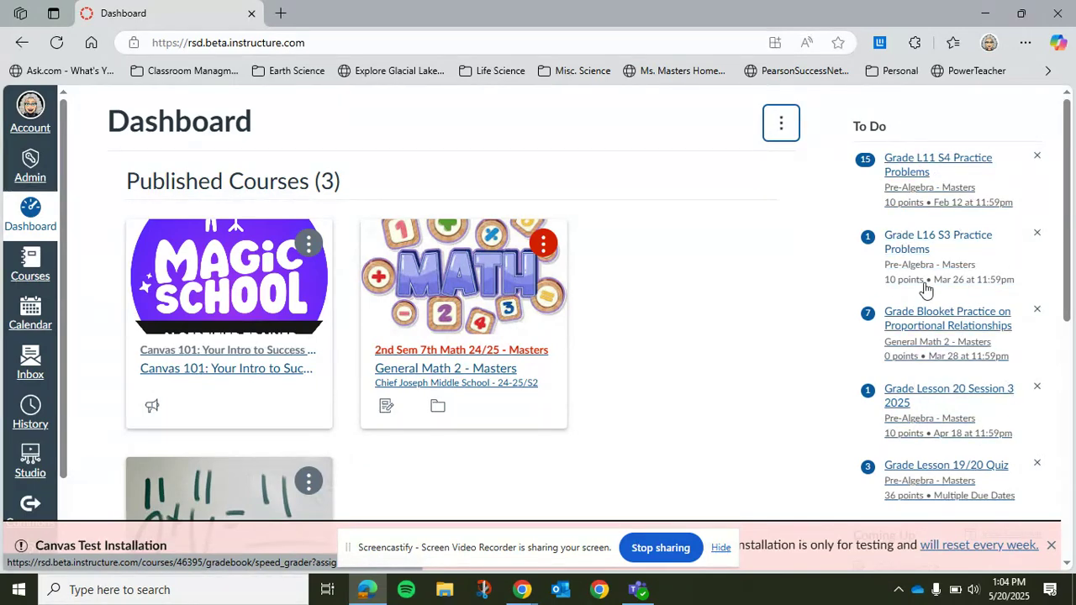
# - Open the Courses list and look through the published and unpublished courses
pyautogui.click(32, 269)
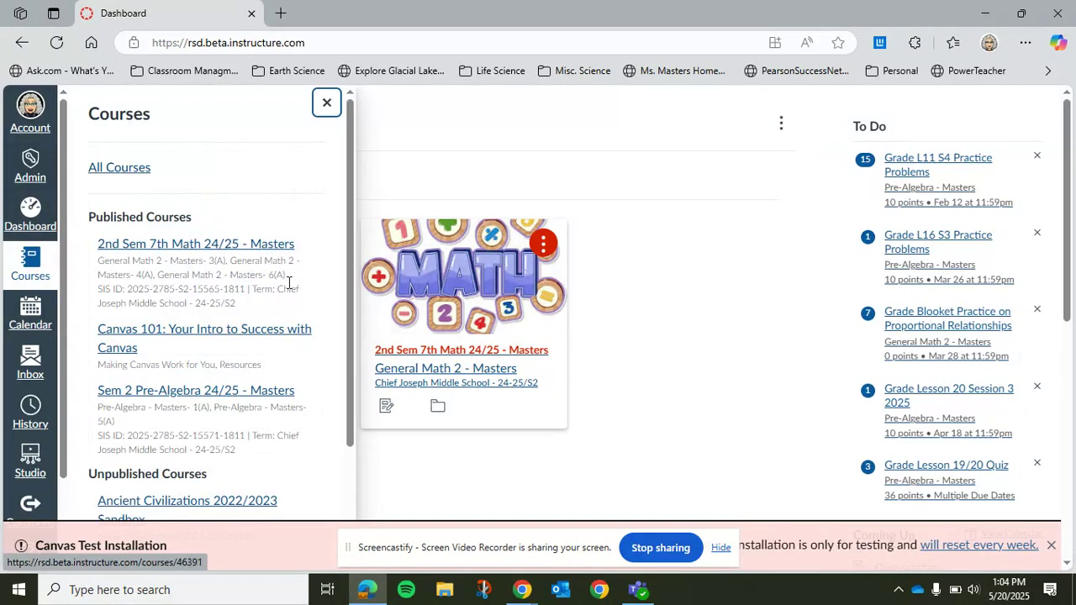
pyautogui.scroll(-1, 269, 261)
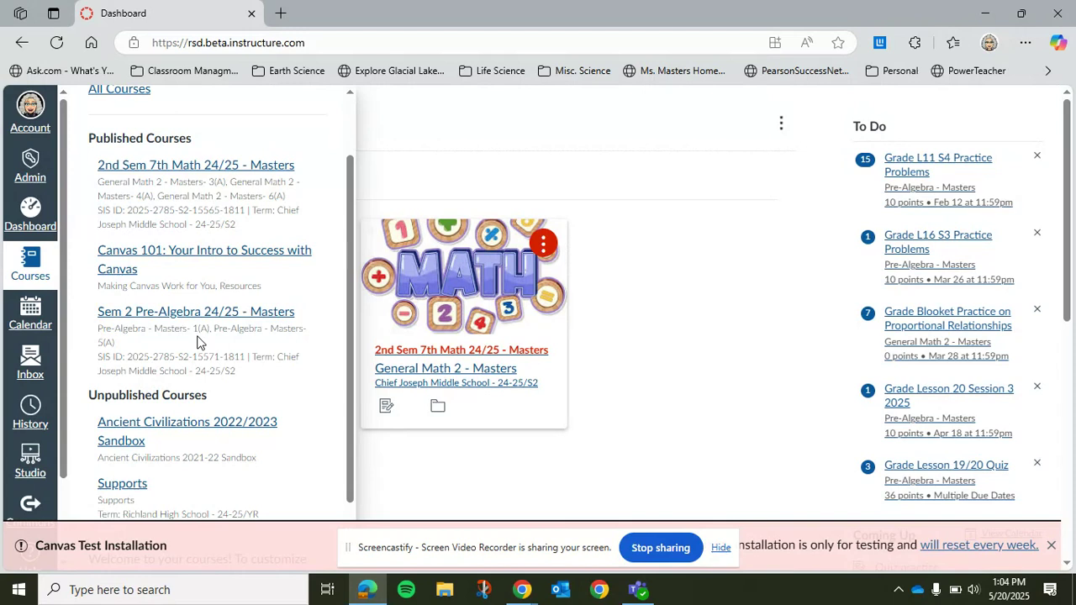
pyautogui.scroll(-1, 197, 341)
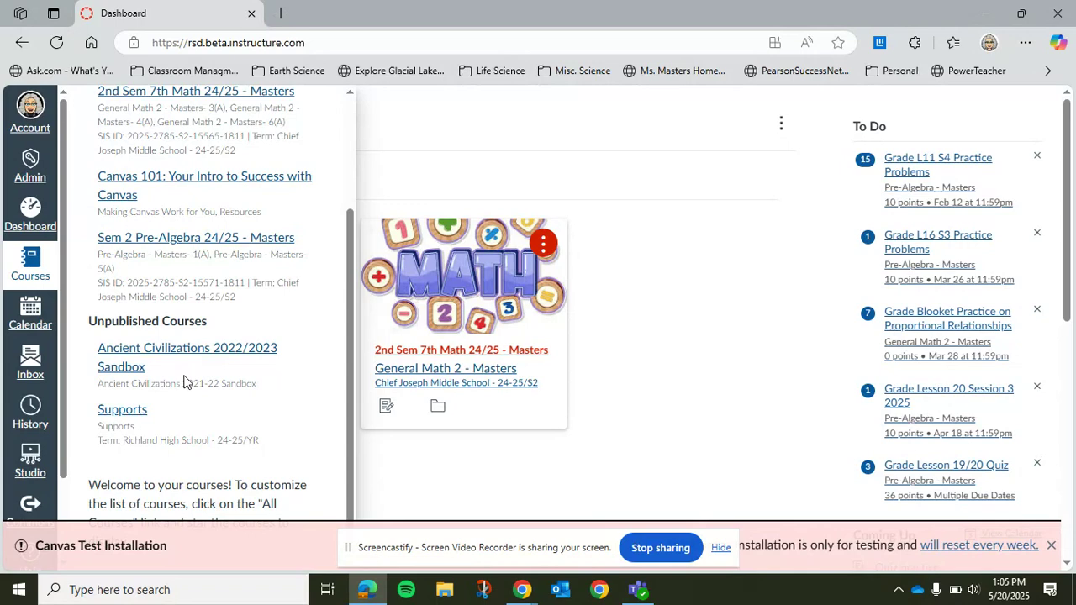
# - Open the full list of all courses and look through the current enrollments
pyautogui.scroll(2, 168, 386)
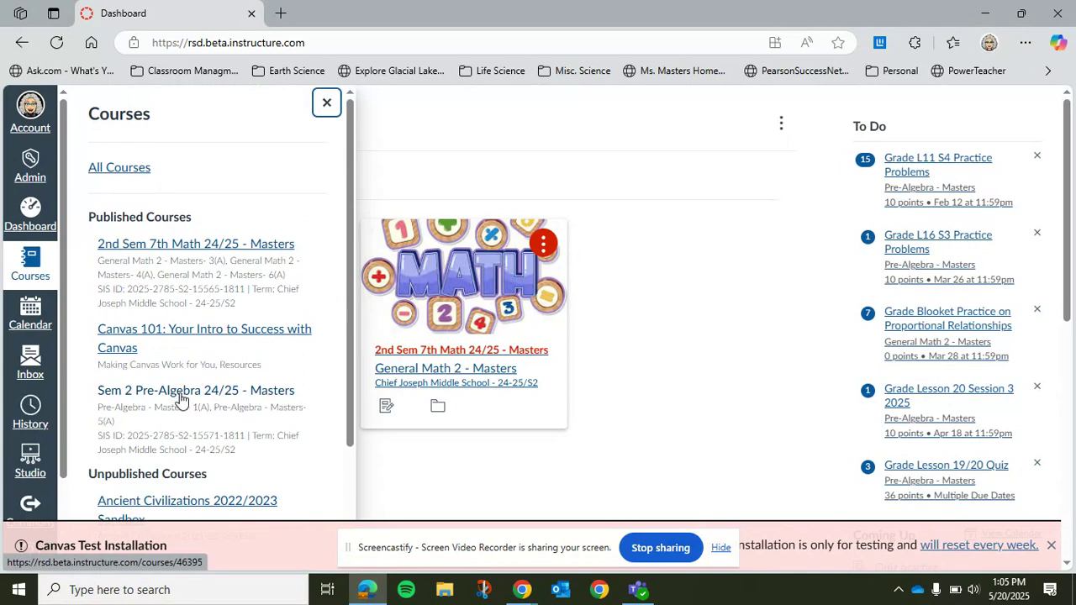
pyautogui.click(117, 171)
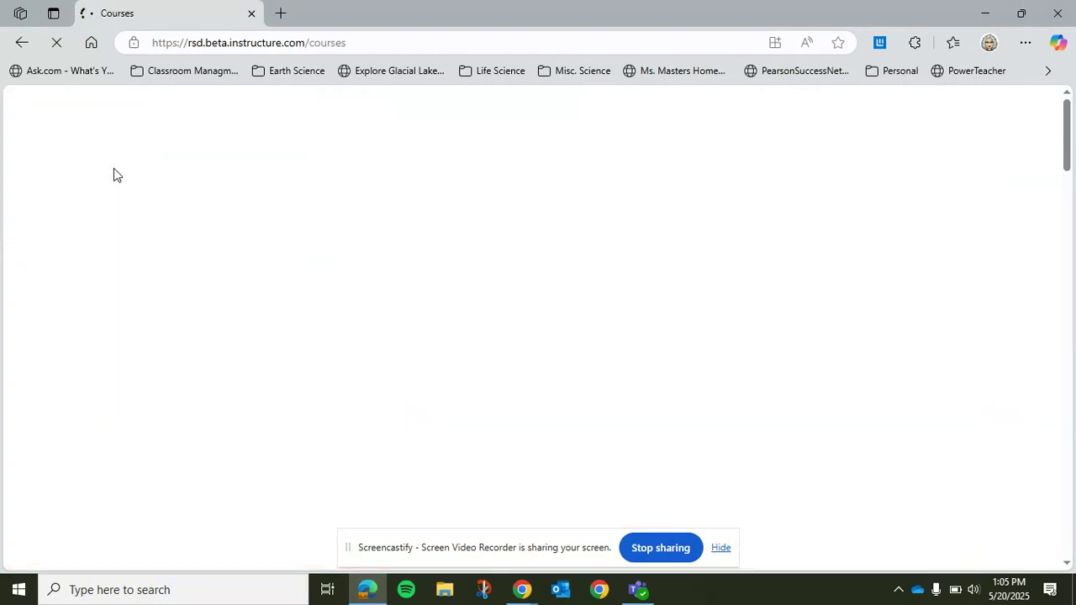
pyautogui.scroll(-1, 513, 305)
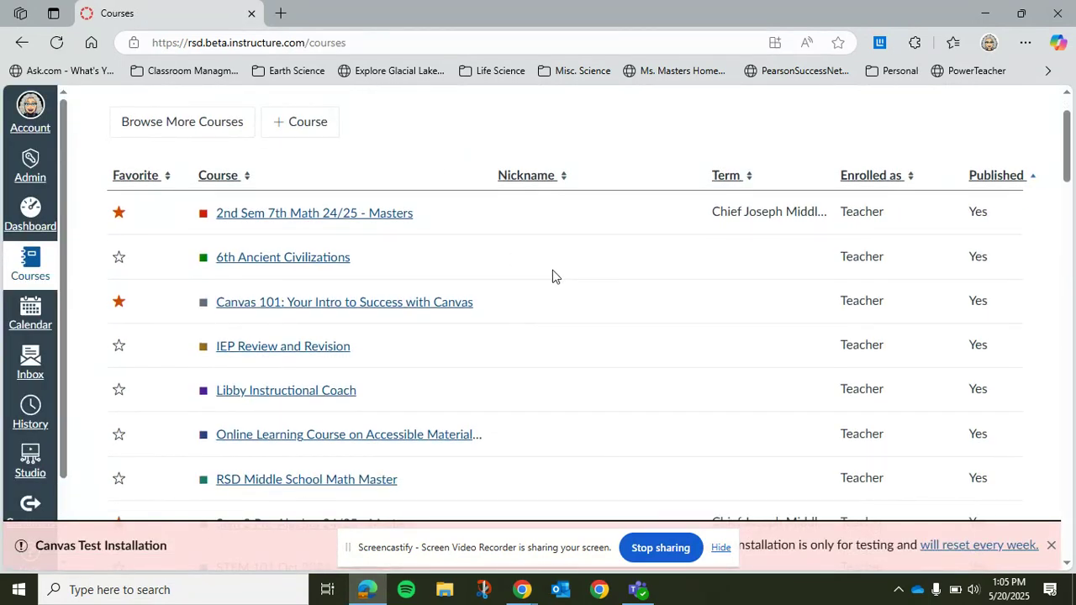
pyautogui.scroll(-6, 552, 270)
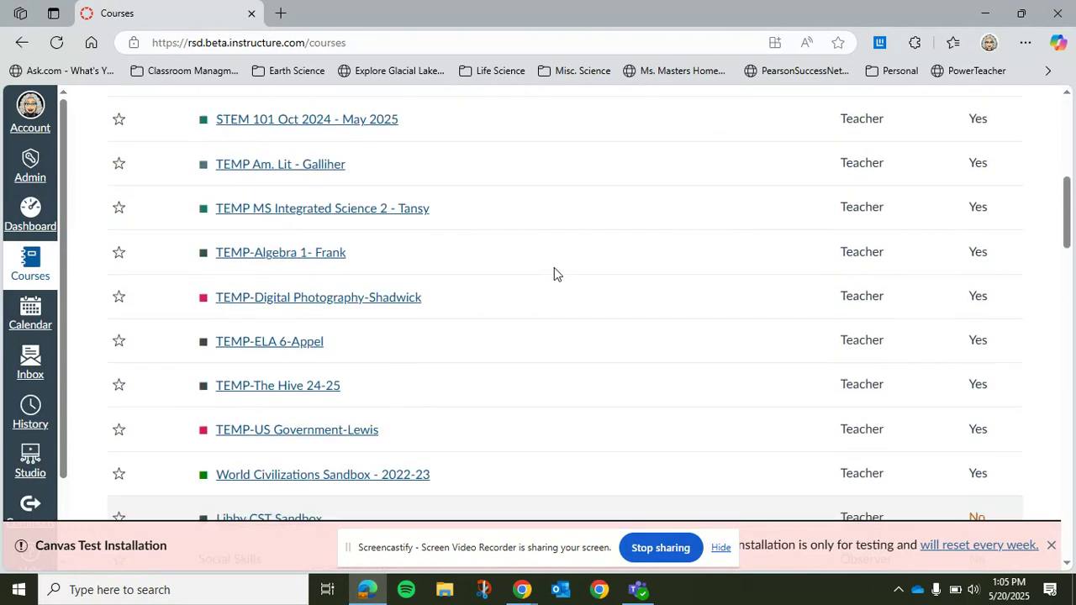
pyautogui.scroll(-1, 554, 269)
pyautogui.scroll(8, 555, 269)
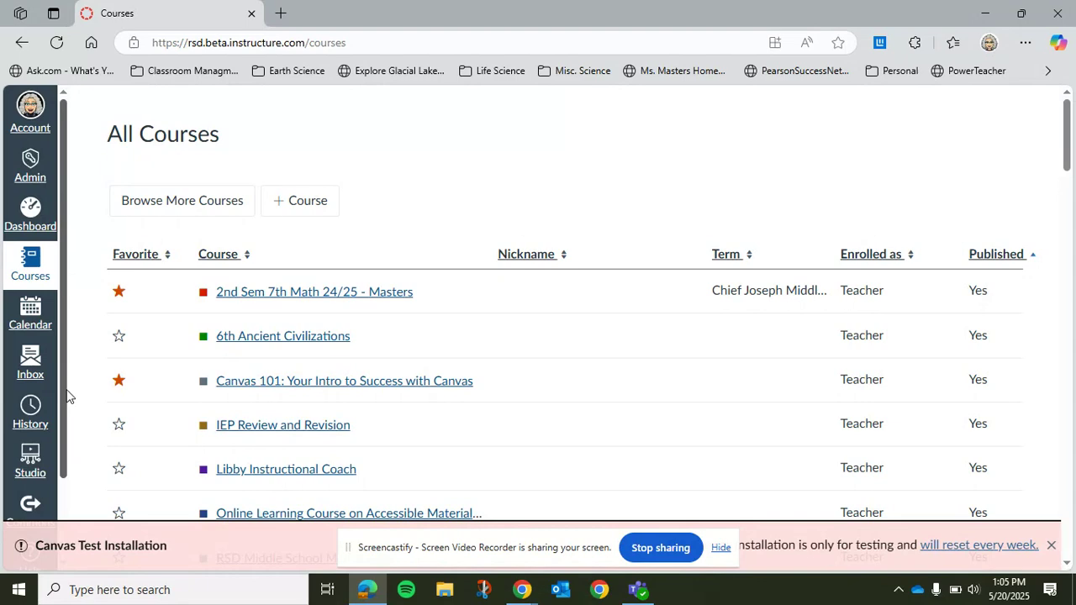
# - Look through the All Courses page down into the Past Enrollments section and return to the current courses
pyautogui.scroll(-8, 402, 380)
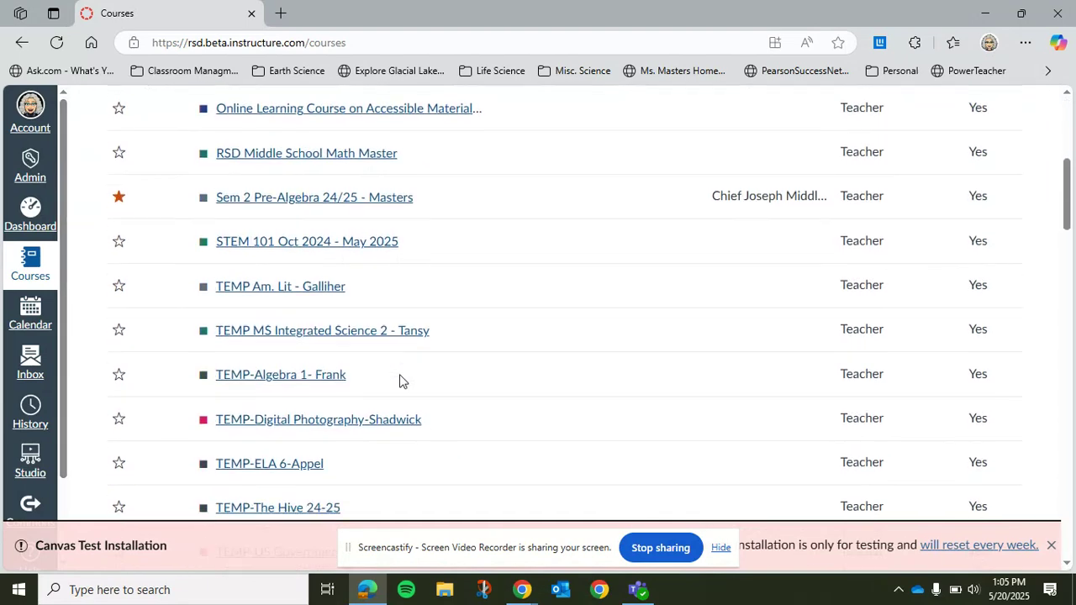
pyautogui.scroll(-5, 400, 380)
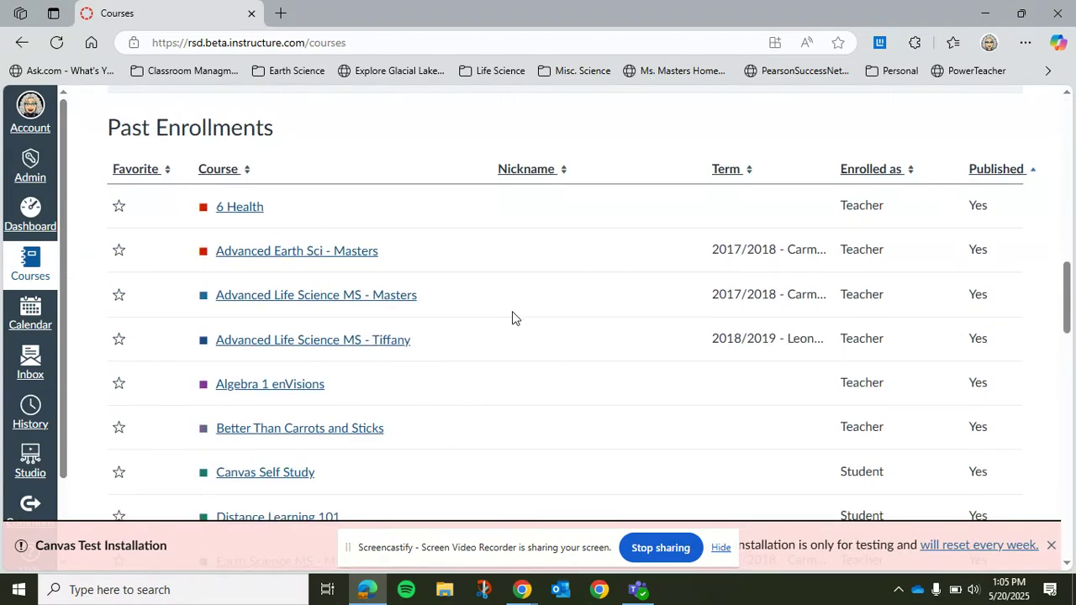
pyautogui.scroll(-4, 512, 318)
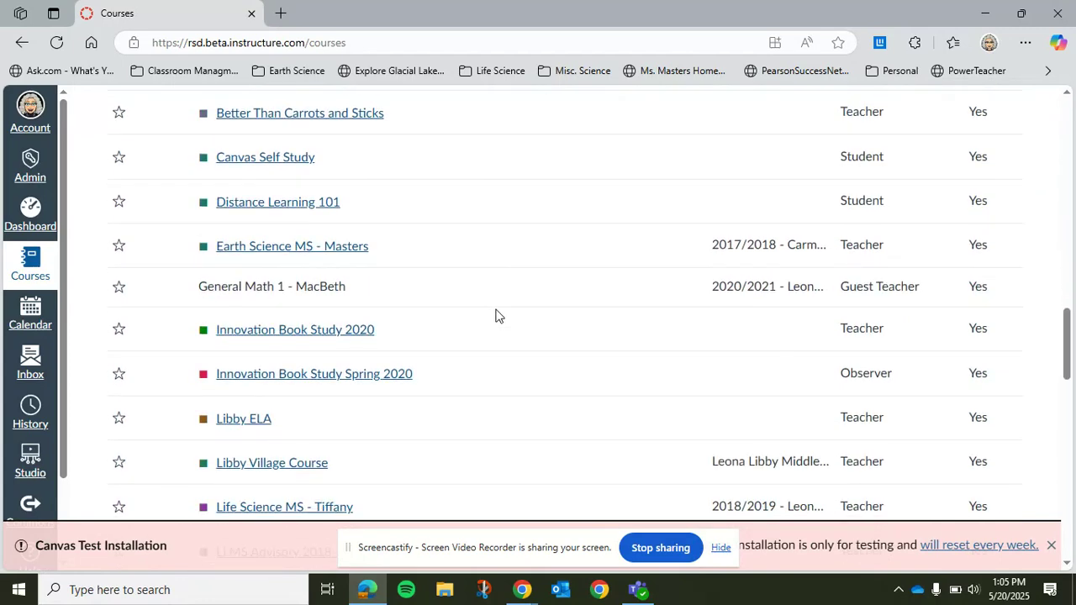
pyautogui.scroll(10, 478, 267)
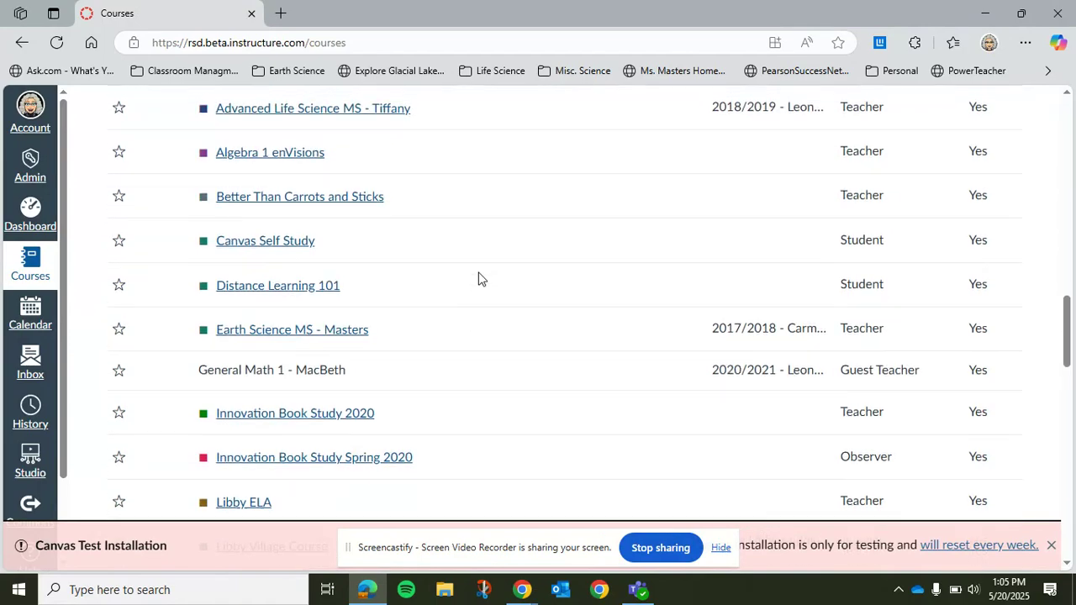
pyautogui.scroll(7, 476, 283)
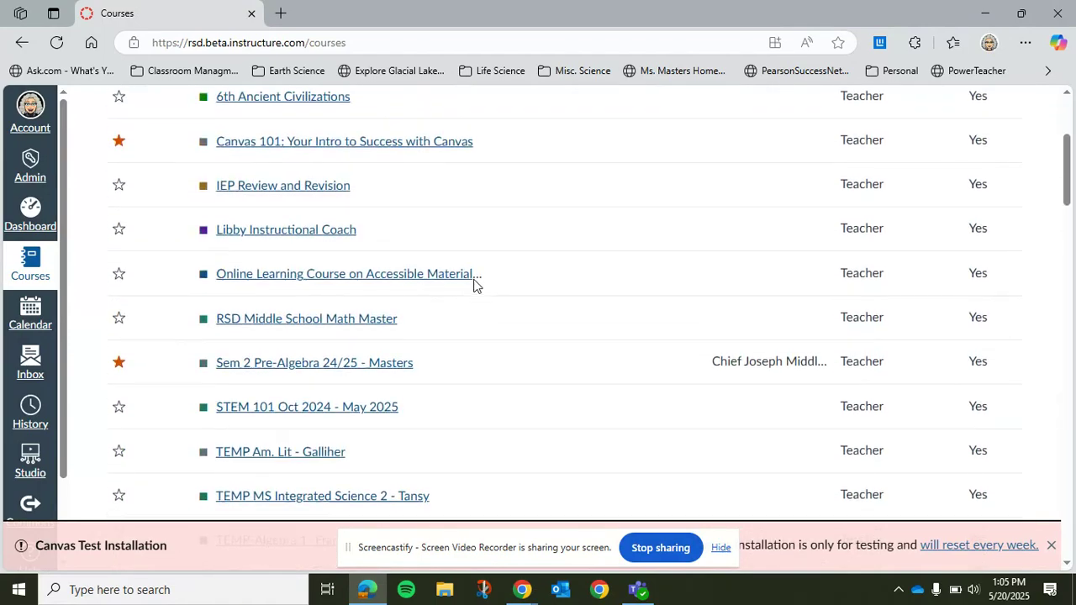
# - Open the Calendar and look over the May 2025 month view
pyautogui.click(26, 317)
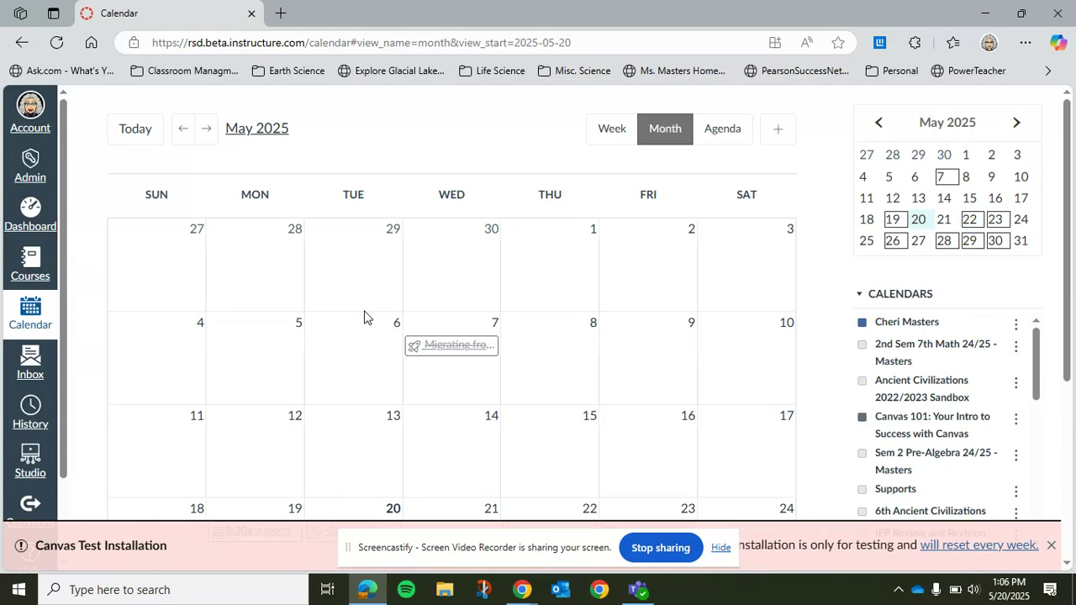
pyautogui.scroll(-3, 577, 278)
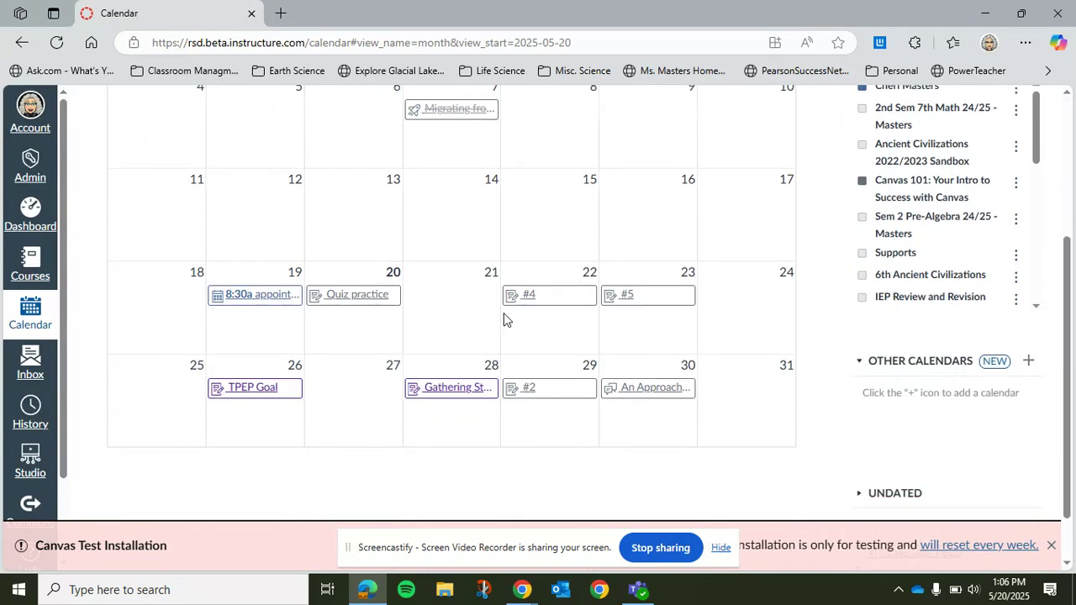
pyautogui.scroll(2, 538, 353)
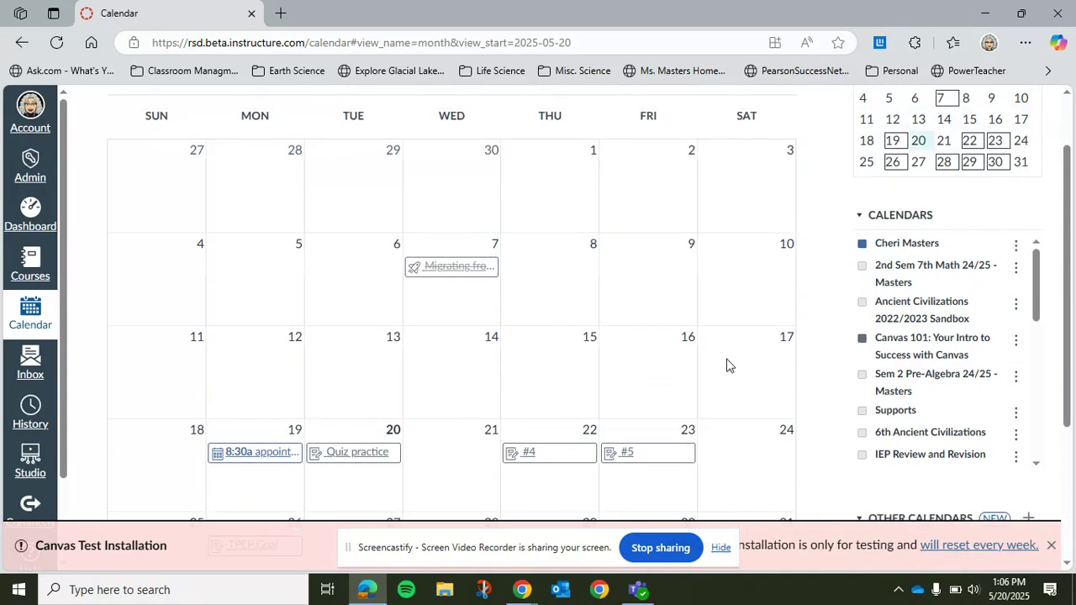
# - Show the Sem 2 Pre-Algebra 24/25, Ancient Civilizations 2022/2023 Sandbox and 2nd Sem 7th Math 24/25 calendars
pyautogui.click(863, 376)
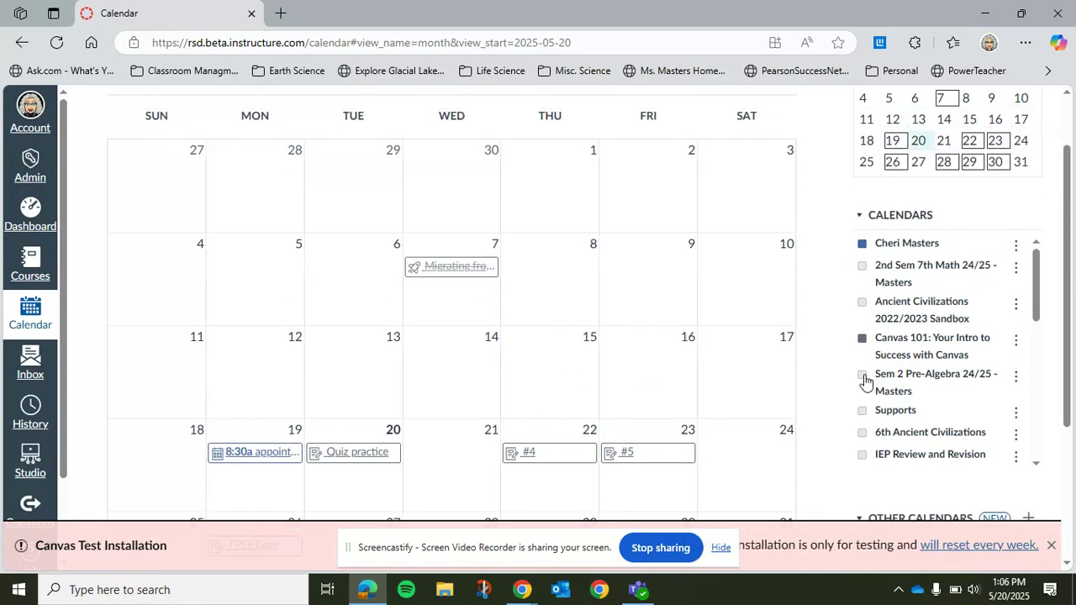
pyautogui.click(862, 302)
pyautogui.click(862, 266)
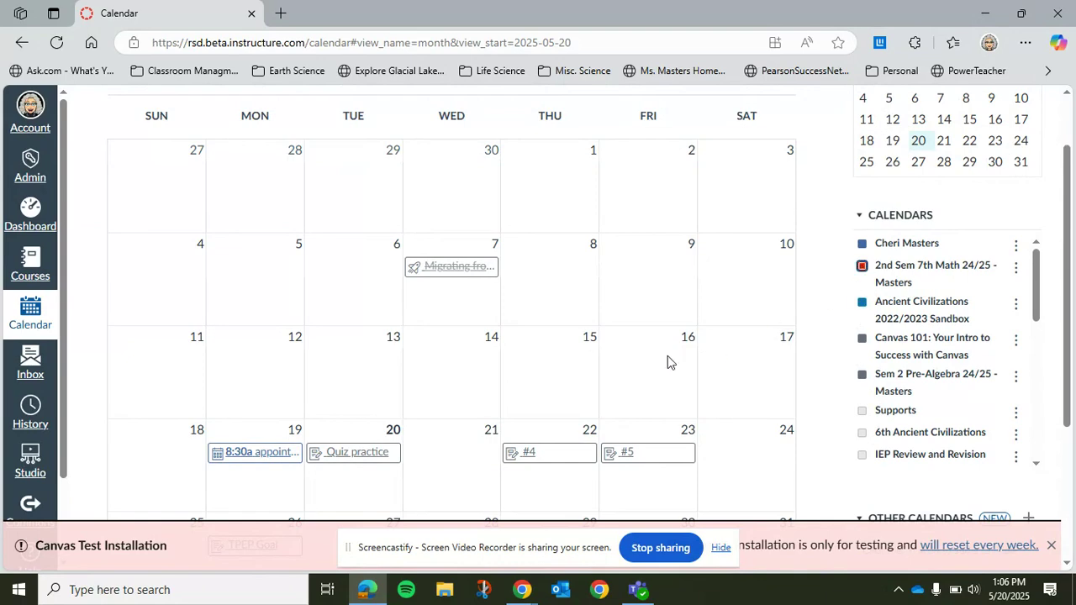
# - Review the color-coded assignments and events of the selected calendars across May 2025
pyautogui.scroll(-2, 668, 361)
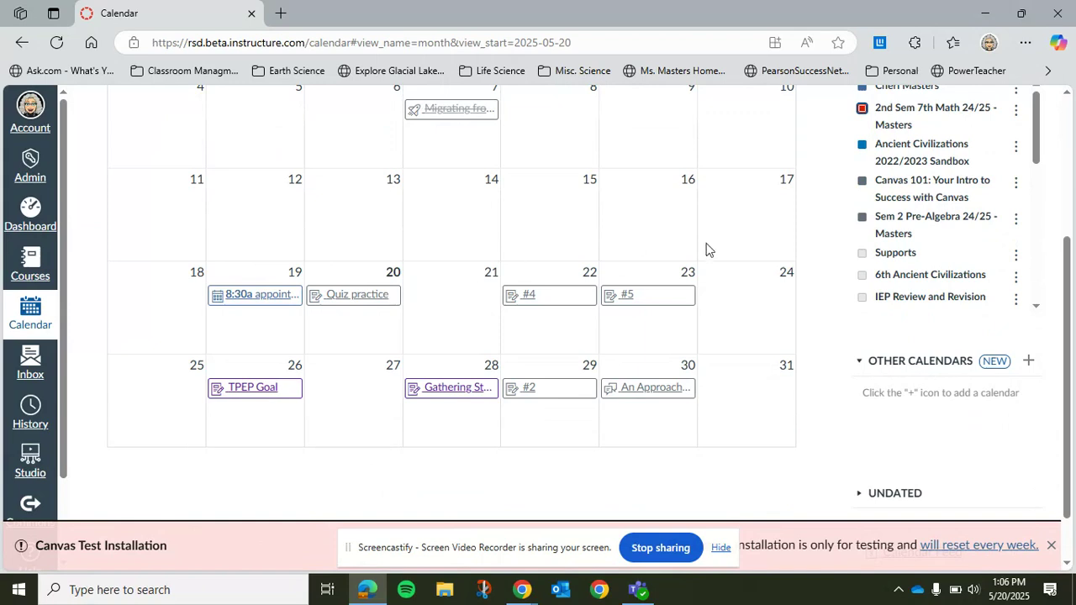
pyautogui.scroll(1, 660, 293)
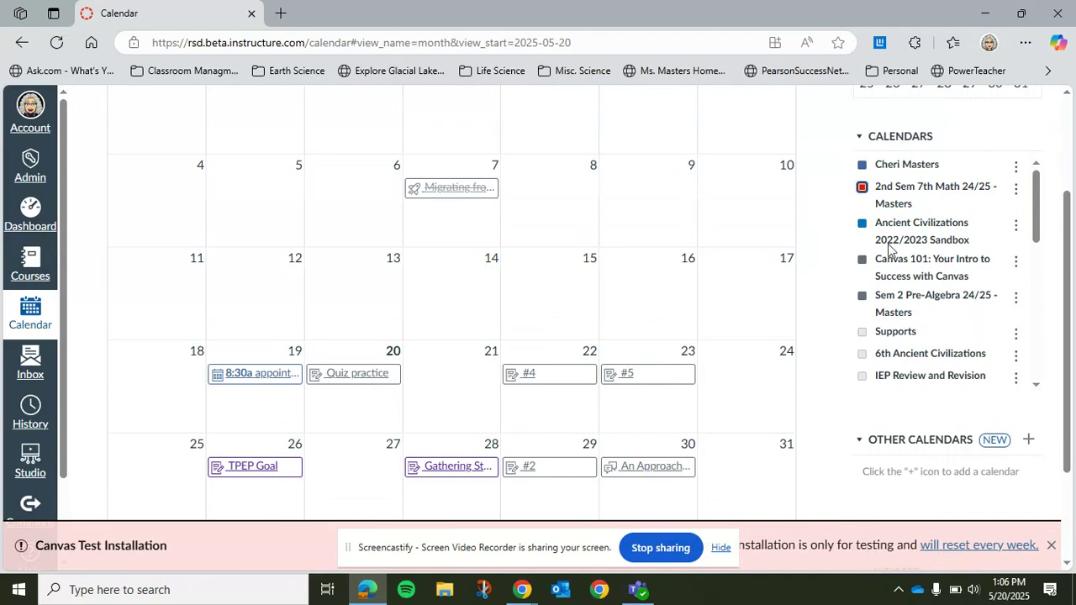
pyautogui.scroll(2, 855, 301)
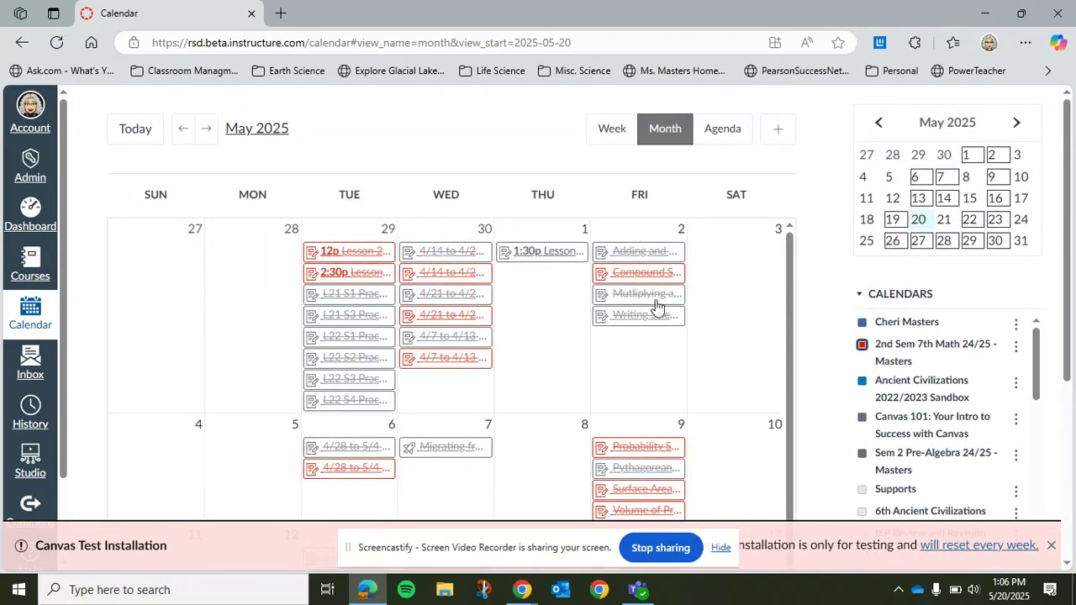
pyautogui.scroll(-2, 668, 311)
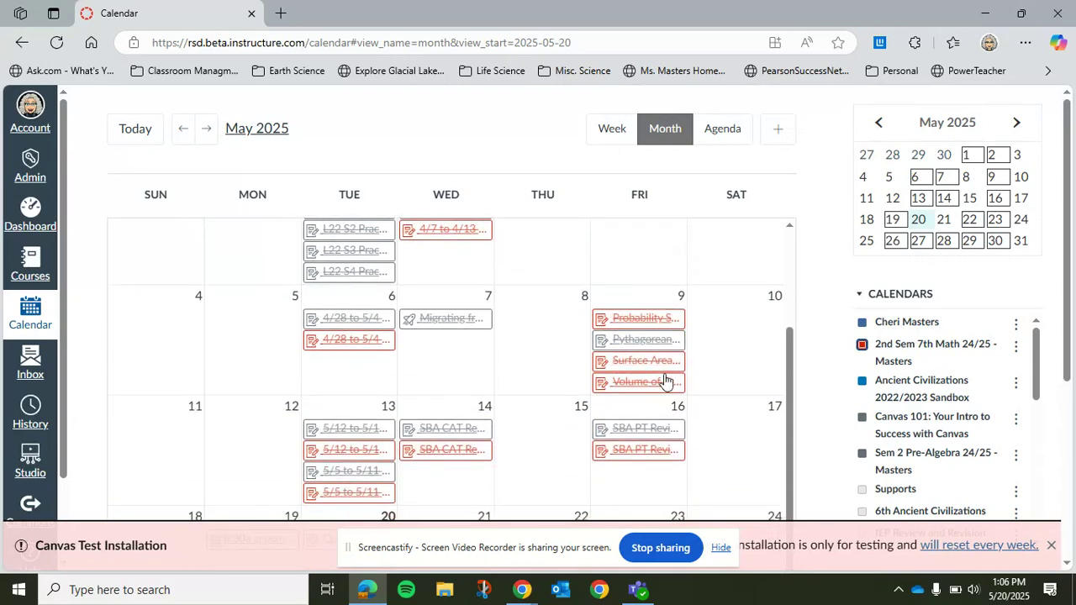
pyautogui.scroll(-1, 556, 390)
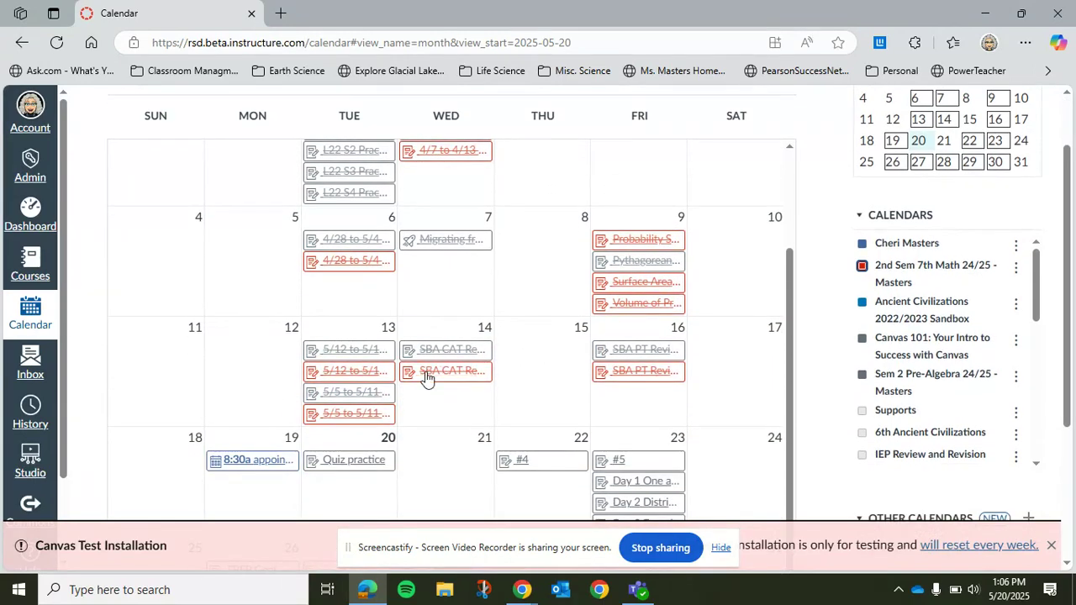
pyautogui.scroll(-1, 536, 335)
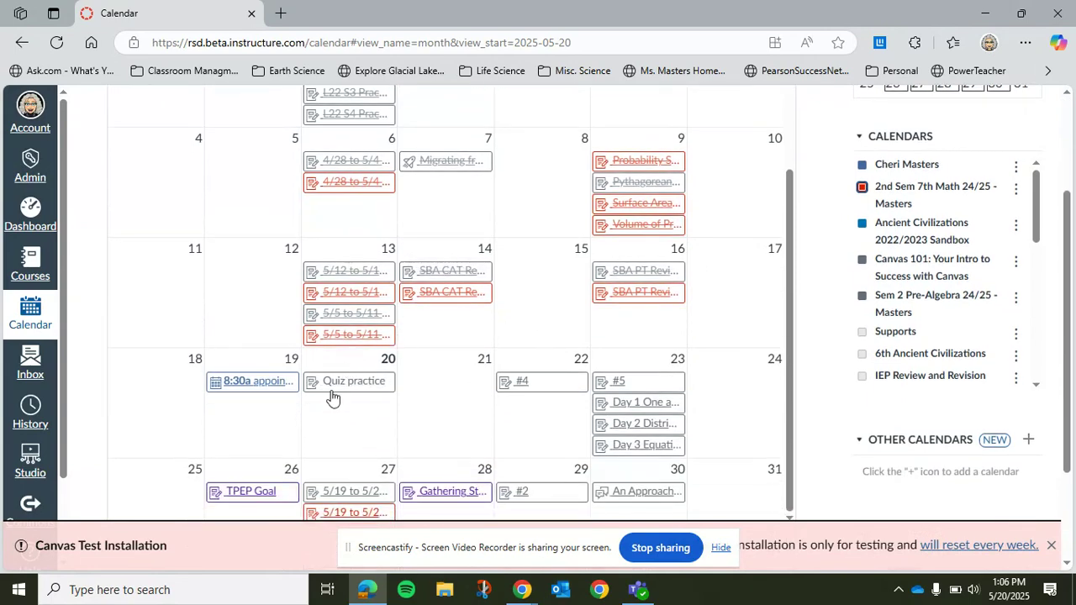
pyautogui.scroll(-1, 357, 344)
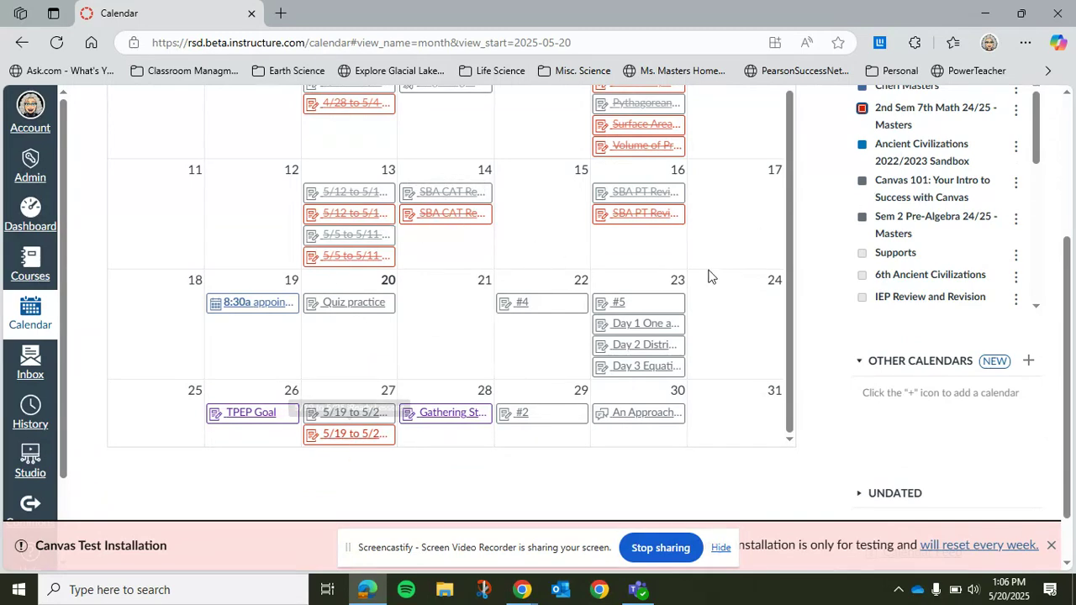
# - Hide the personal, Ancient Civilizations 2022/2023 Sandbox, Canvas 101 and Sem 2 Pre-Algebra 24/25 calendars
pyautogui.scroll(1, 709, 276)
pyautogui.scroll(1, 879, 168)
pyautogui.click(863, 165)
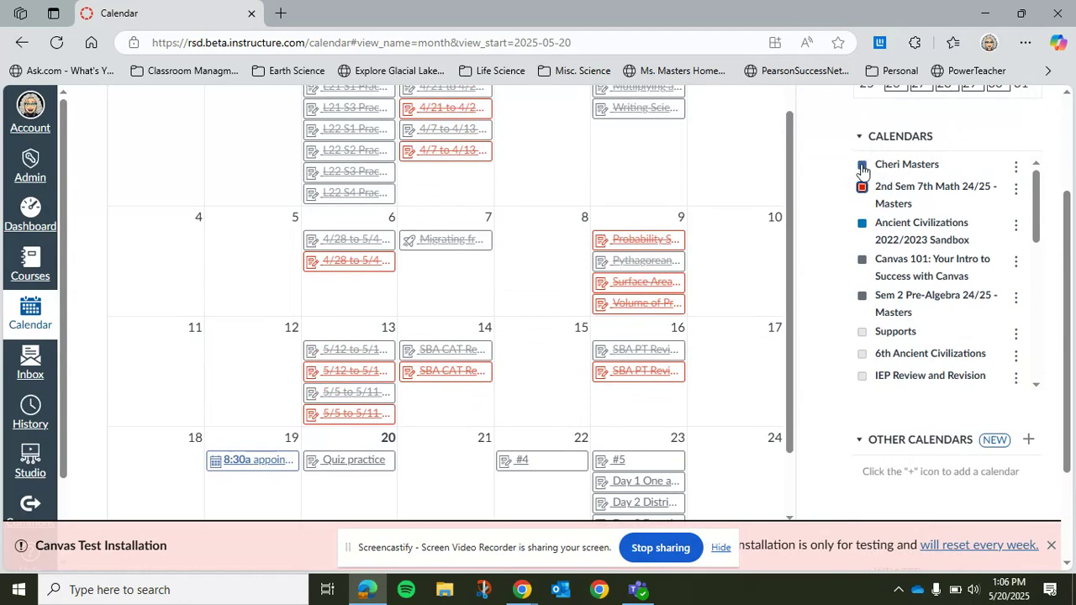
pyautogui.click(863, 224)
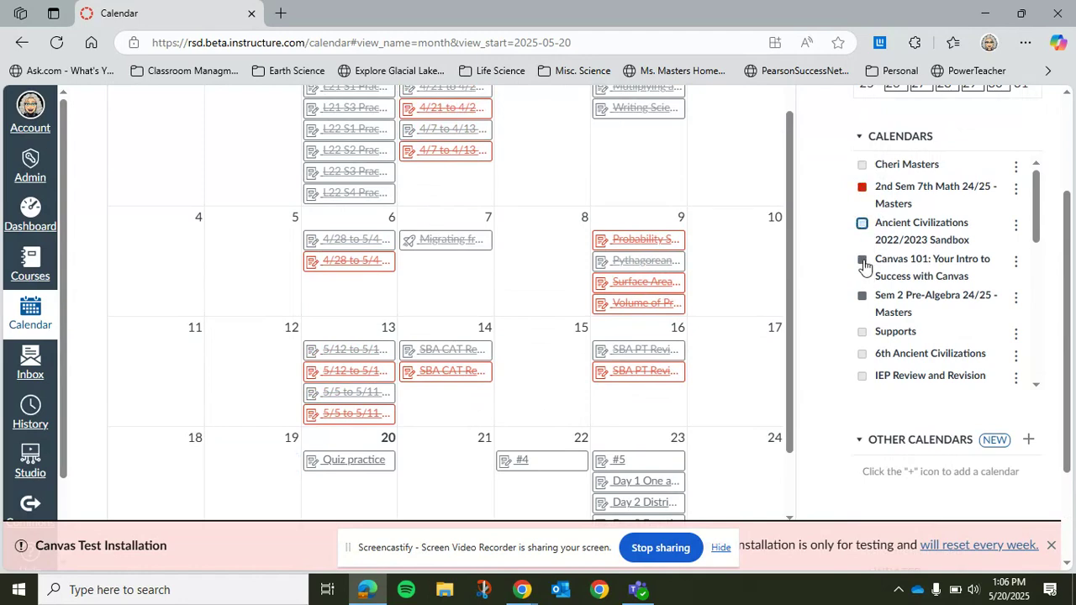
pyautogui.click(863, 262)
pyautogui.click(862, 298)
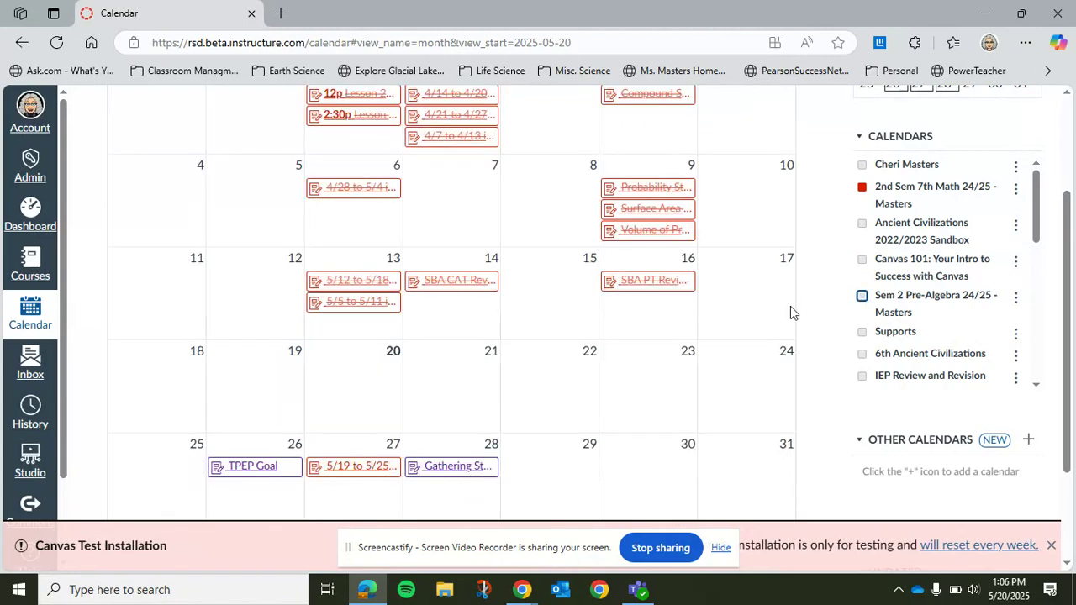
# - Hide the Online Learning Course on Accessible Materials & Technologies, Libby Instructional Coach and Libby CST Sandbox calendars
pyautogui.scroll(-5, 904, 308)
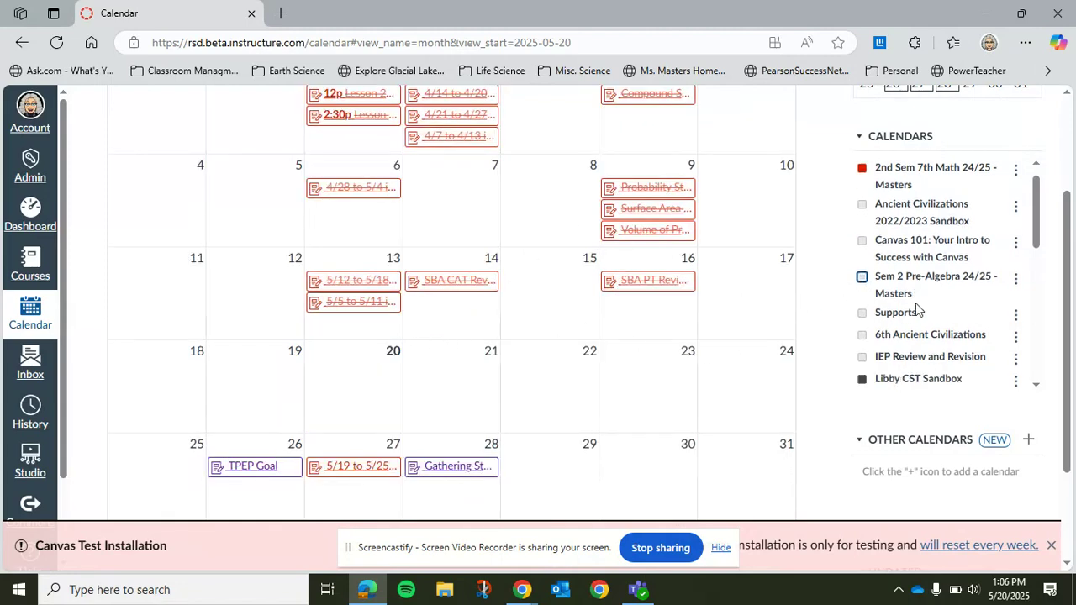
pyautogui.click(862, 206)
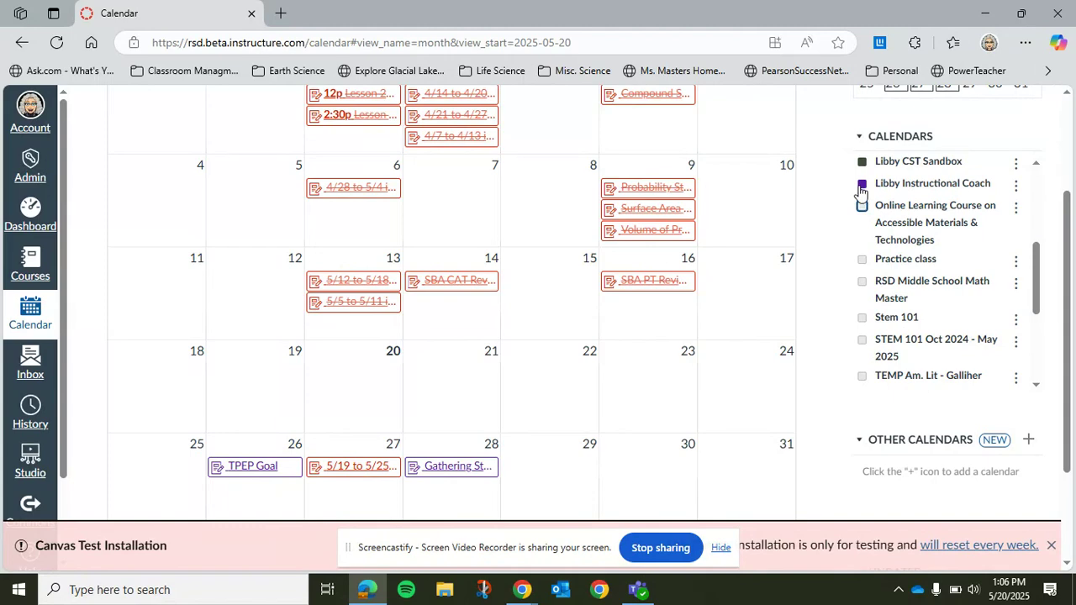
pyautogui.click(861, 184)
pyautogui.click(862, 161)
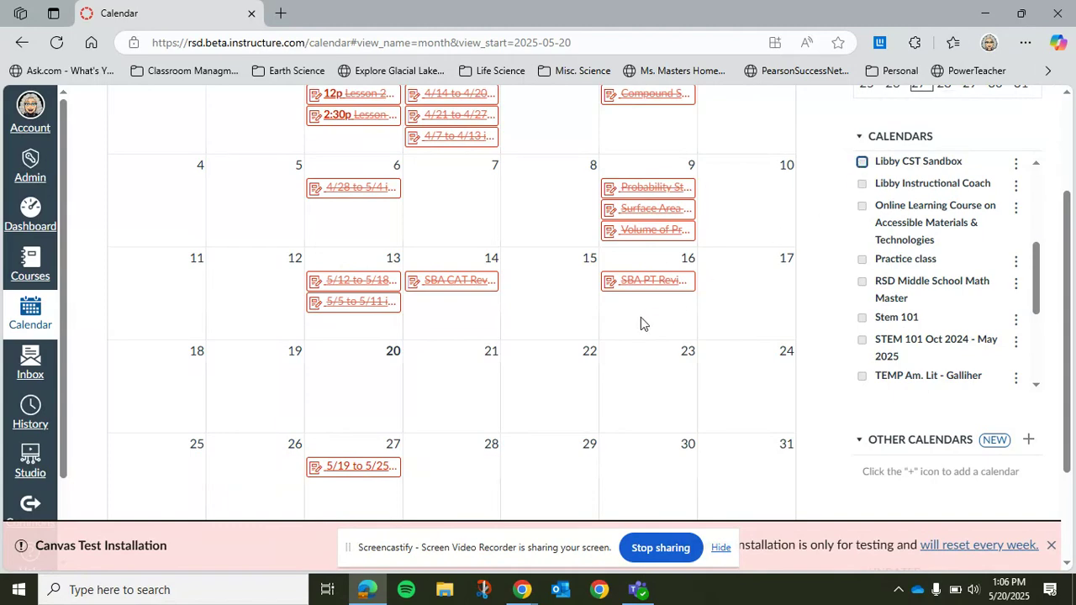
# - Show the Ancient Civilizations 2022/2023 Sandbox, Canvas 101 and Sem 2 Pre-Algebra 24/25 calendars again
pyautogui.scroll(3, 648, 324)
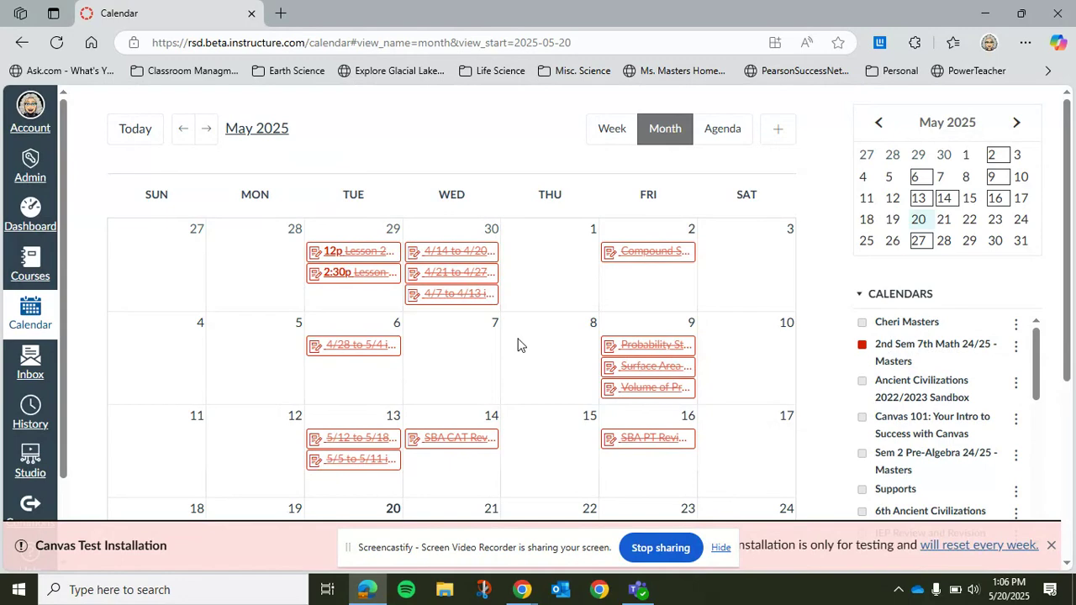
pyautogui.click(863, 386)
pyautogui.click(862, 417)
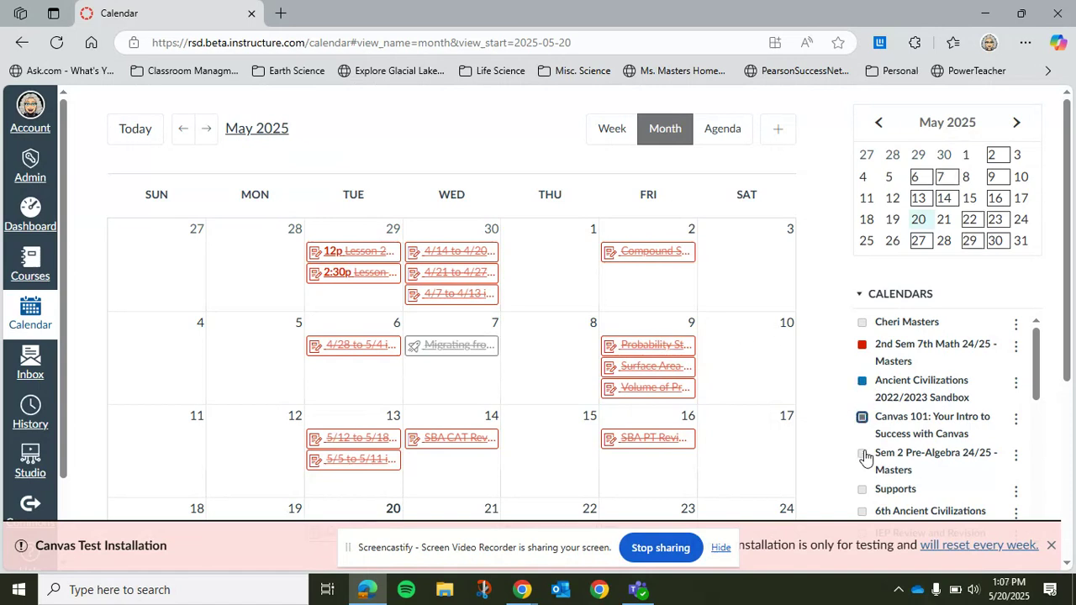
pyautogui.scroll(-2, 870, 453)
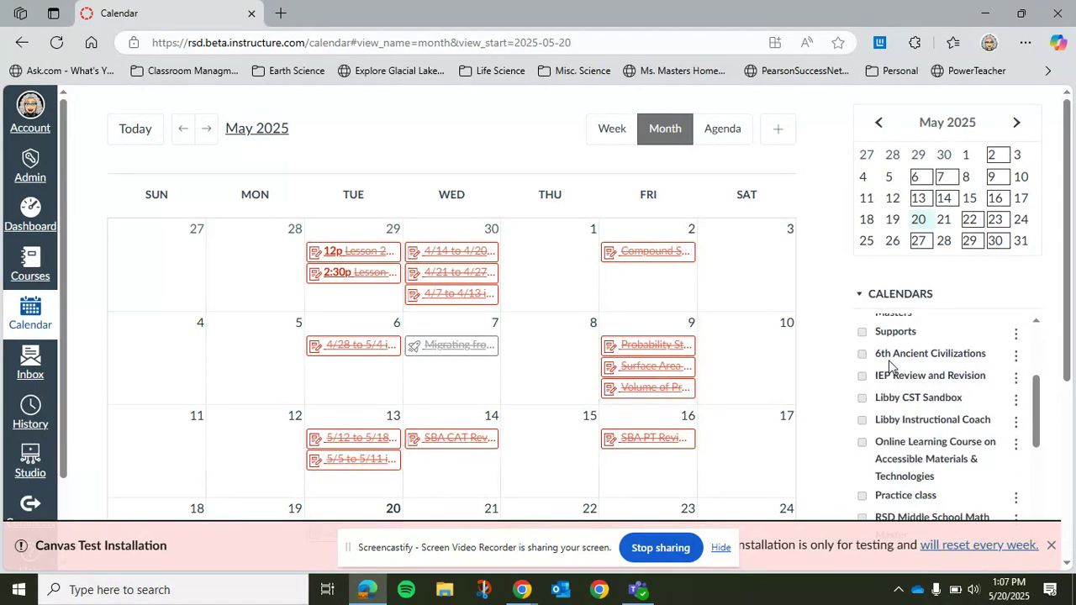
pyautogui.scroll(1, 882, 378)
pyautogui.click(863, 375)
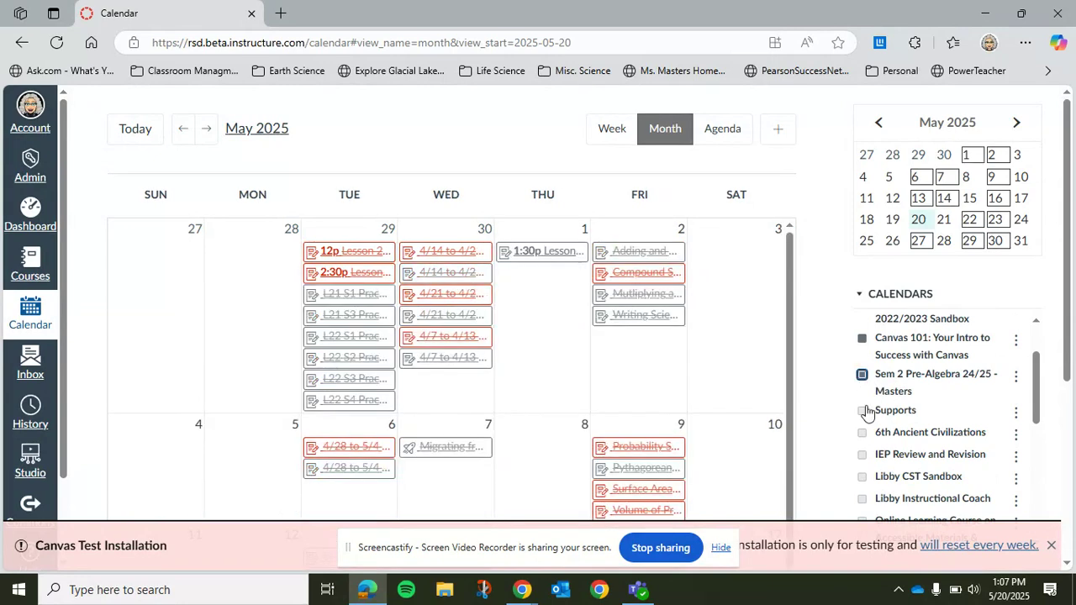
# - Add the STEM 101 Oct 2024 - May 2025 calendar to the month view and look over its dates
pyautogui.scroll(-2, 891, 399)
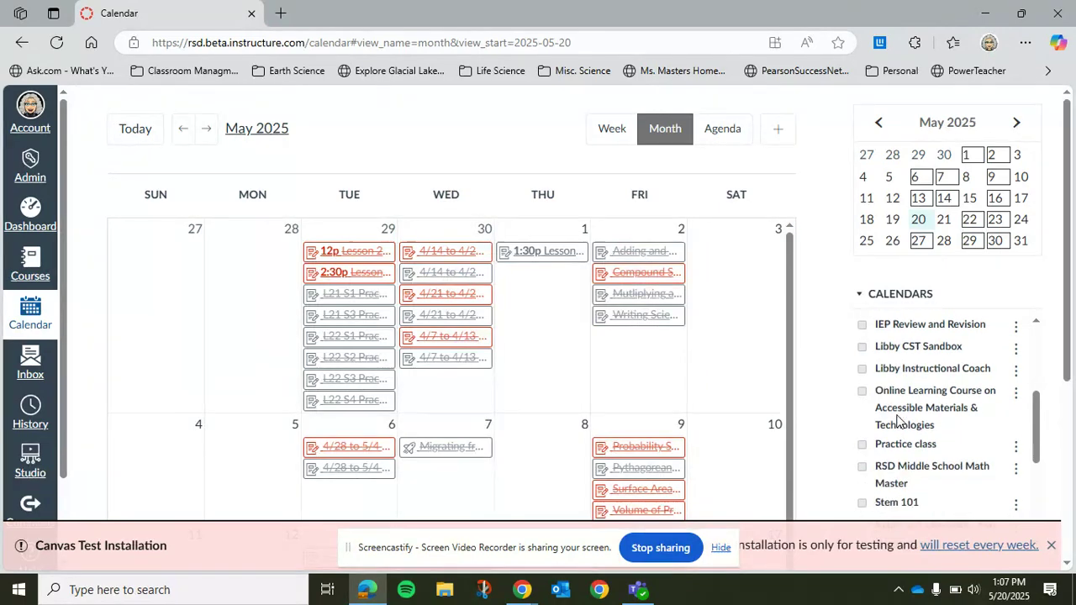
pyautogui.scroll(-2, 901, 423)
pyautogui.click(861, 340)
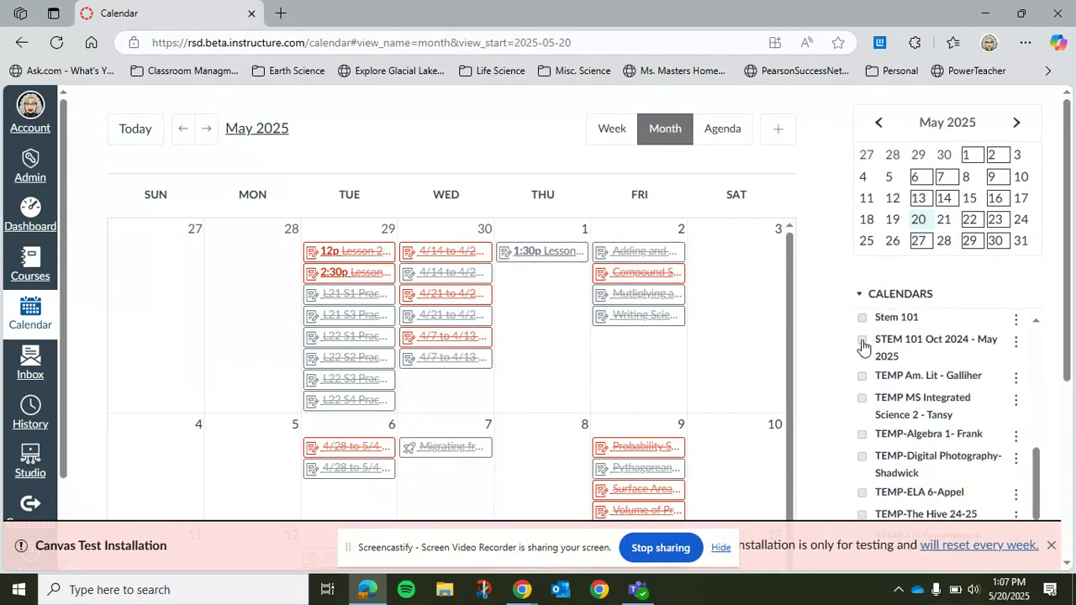
pyautogui.scroll(-2, 629, 397)
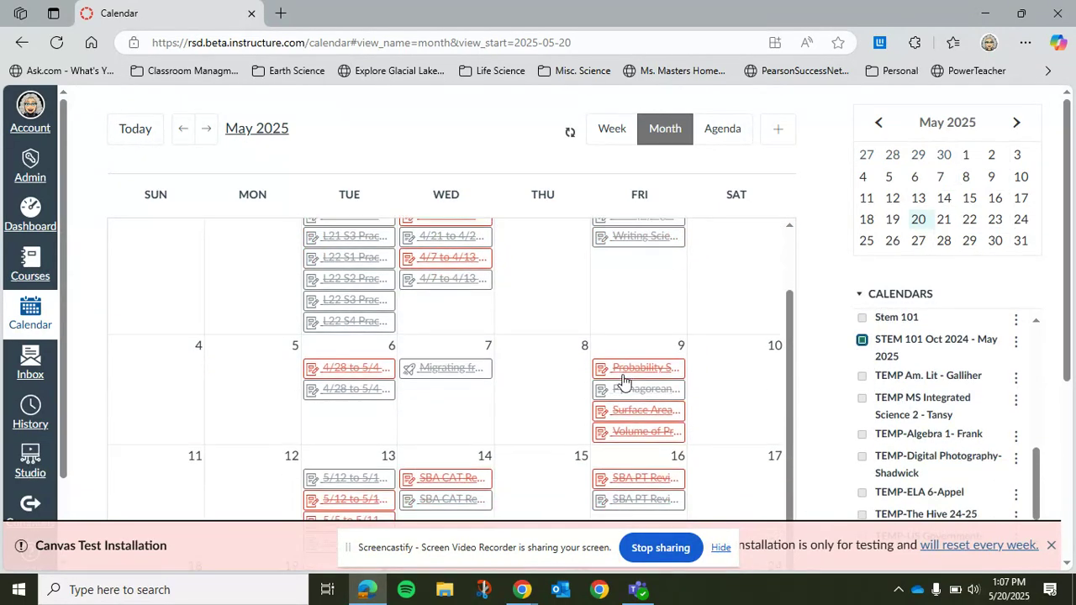
# - Show the personal calendar again in the May 2025 month view and look over its events
pyautogui.scroll(-2, 588, 361)
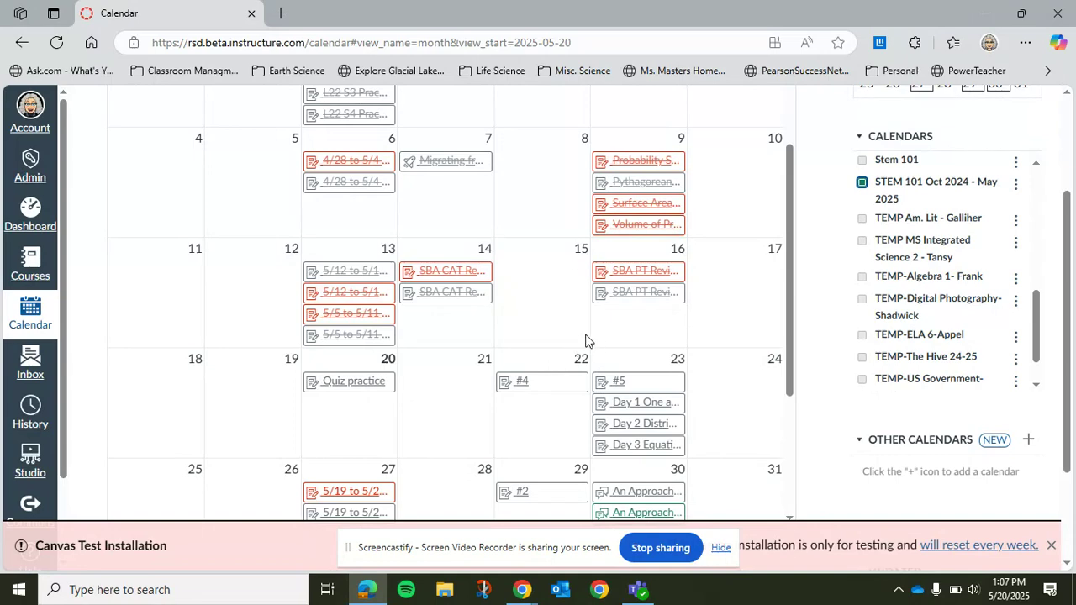
pyautogui.scroll(1, 586, 340)
pyautogui.scroll(4, 586, 340)
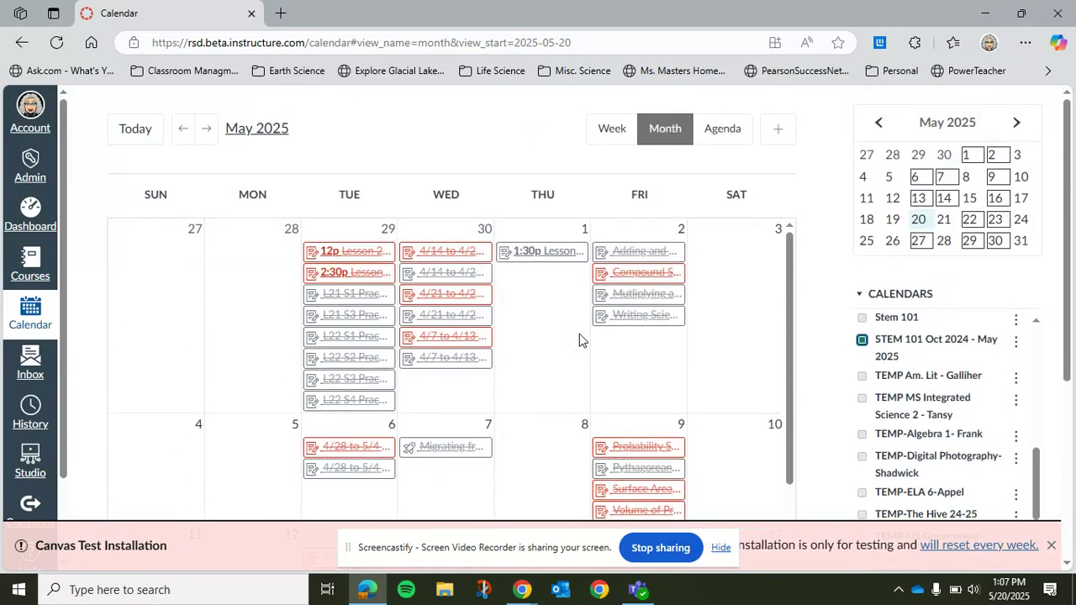
pyautogui.scroll(5, 884, 353)
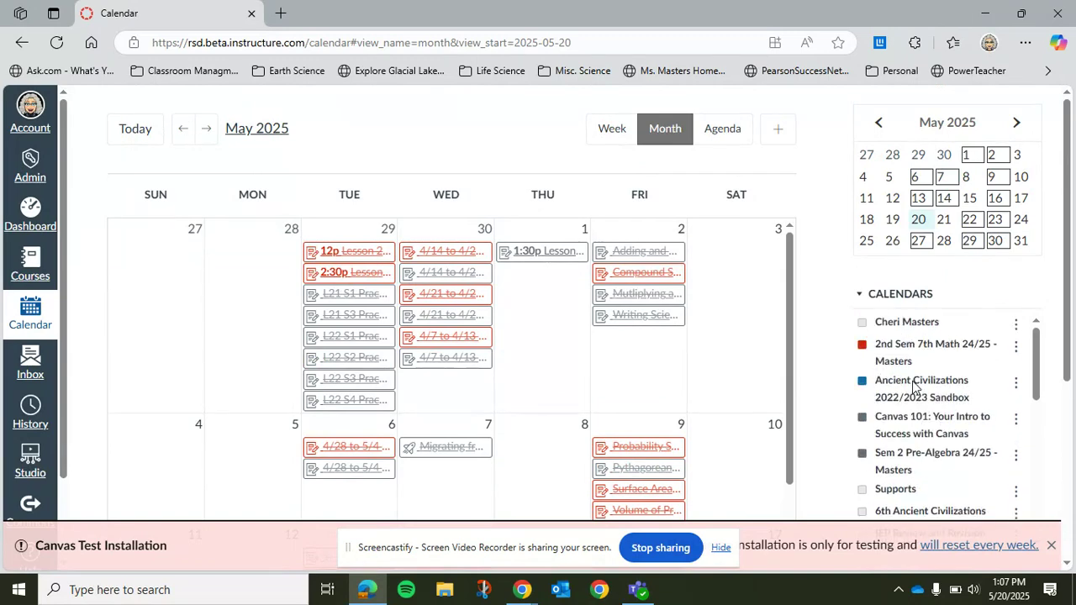
pyautogui.click(862, 323)
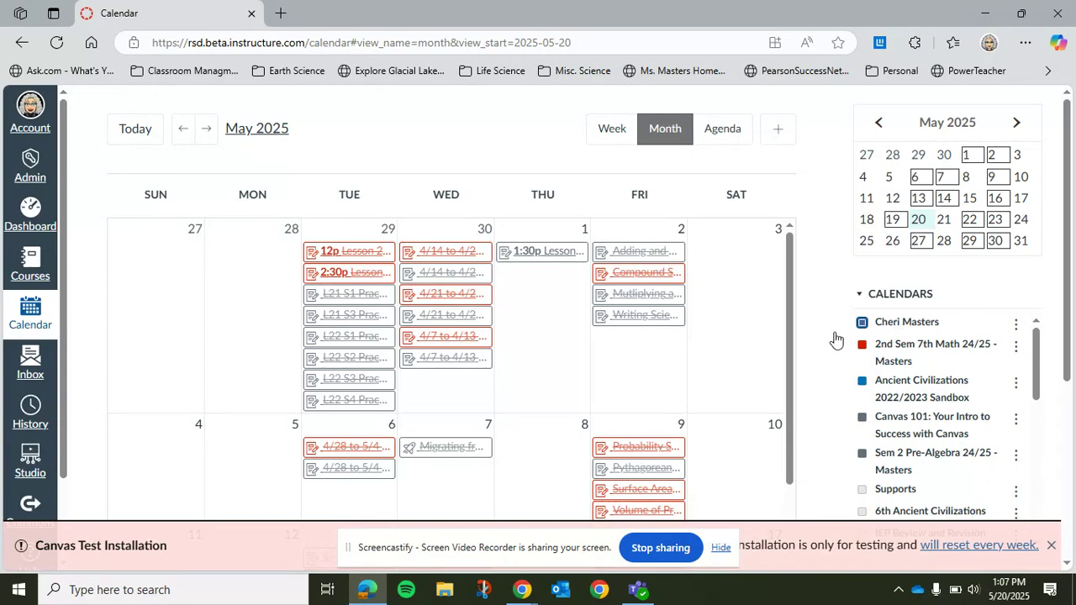
pyautogui.scroll(-1, 760, 364)
pyautogui.scroll(-3, 761, 364)
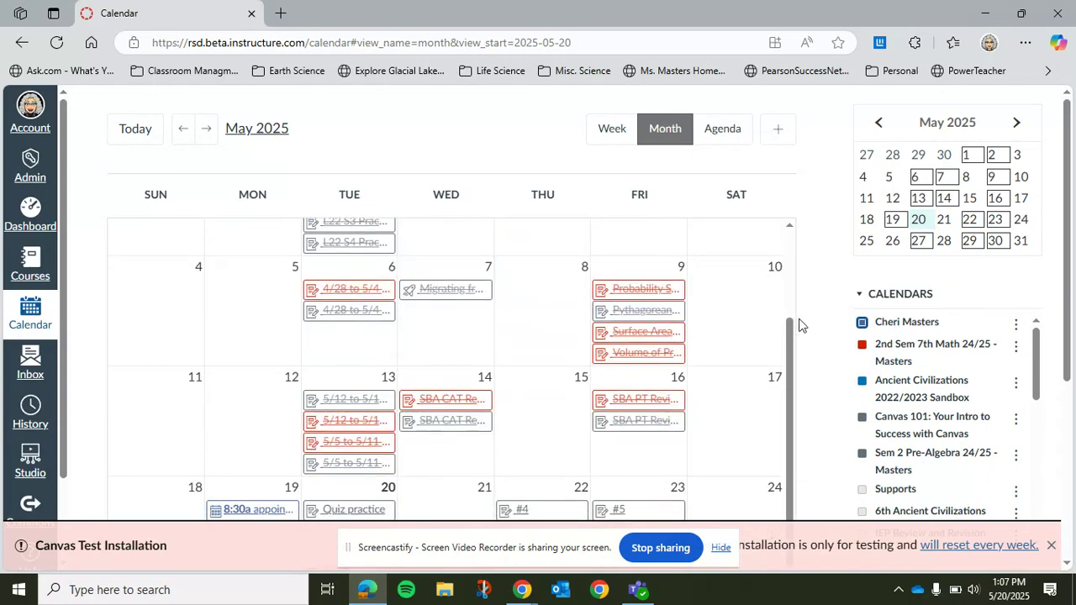
# - Open a new calendar event form, review its fields and available calendars, and close it without saving
pyautogui.click(778, 128)
pyautogui.scroll(-2, 555, 332)
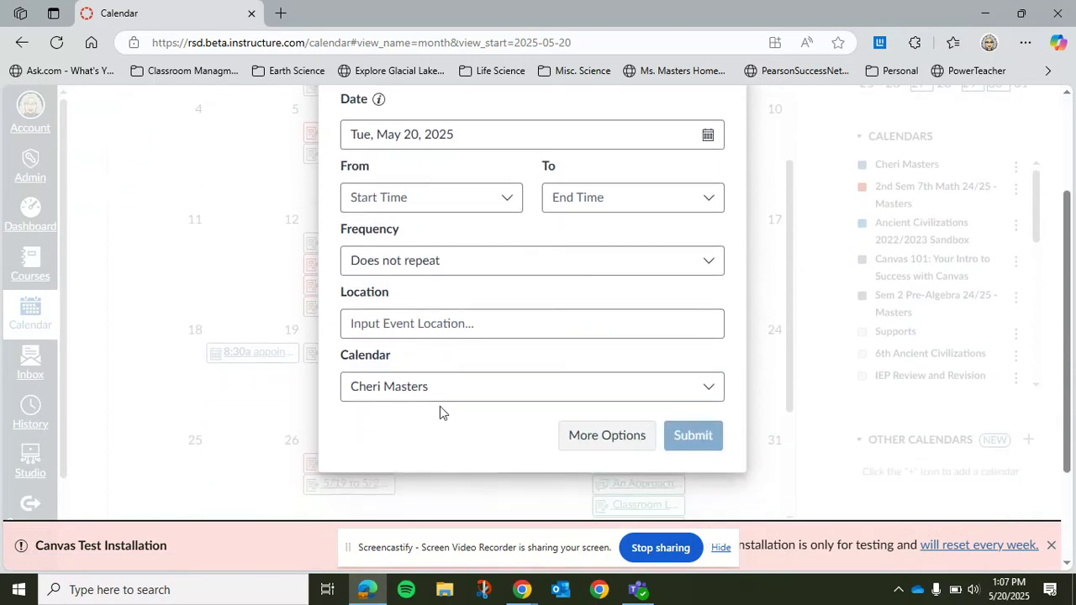
pyautogui.click(706, 387)
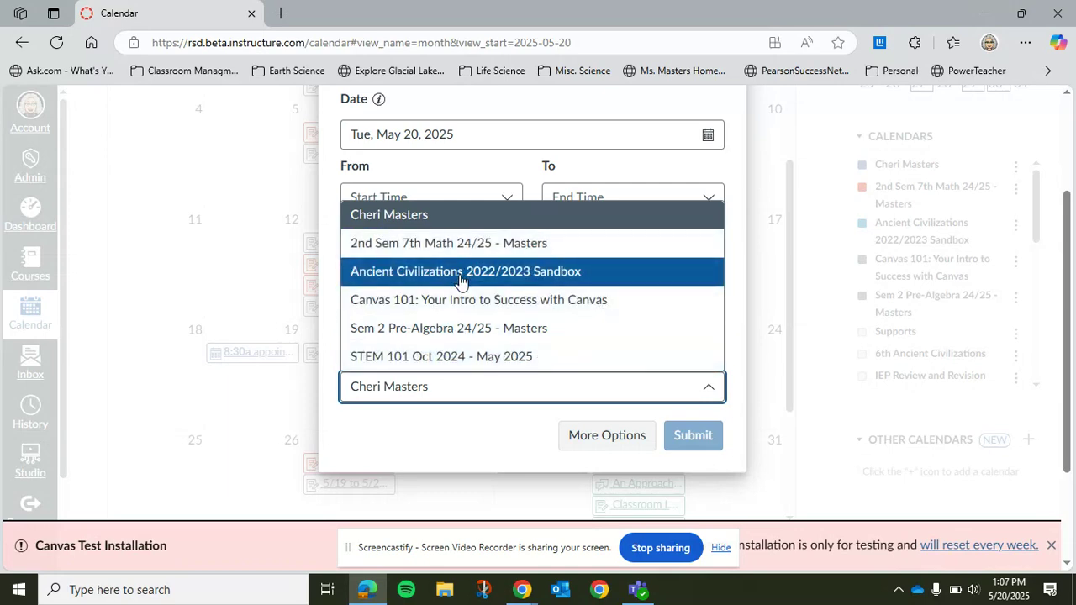
pyautogui.click(468, 421)
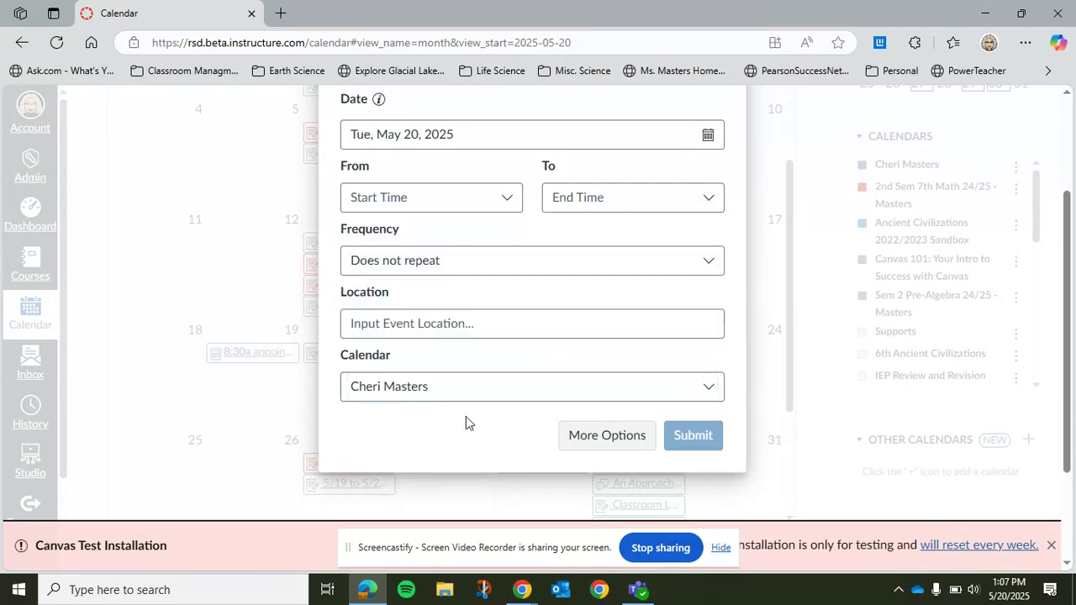
pyautogui.scroll(3, 527, 364)
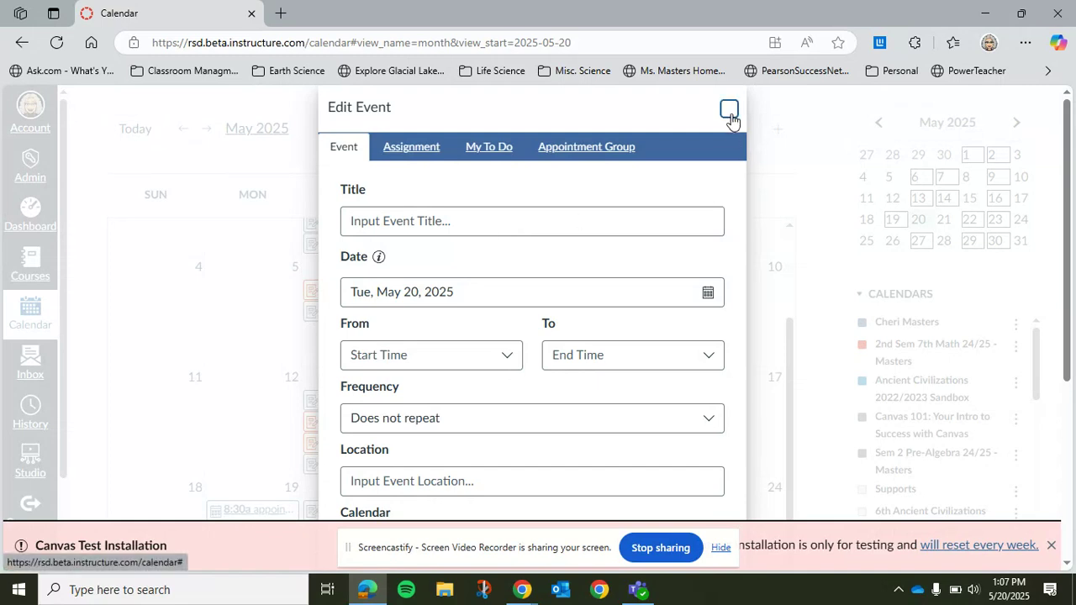
pyautogui.click(729, 111)
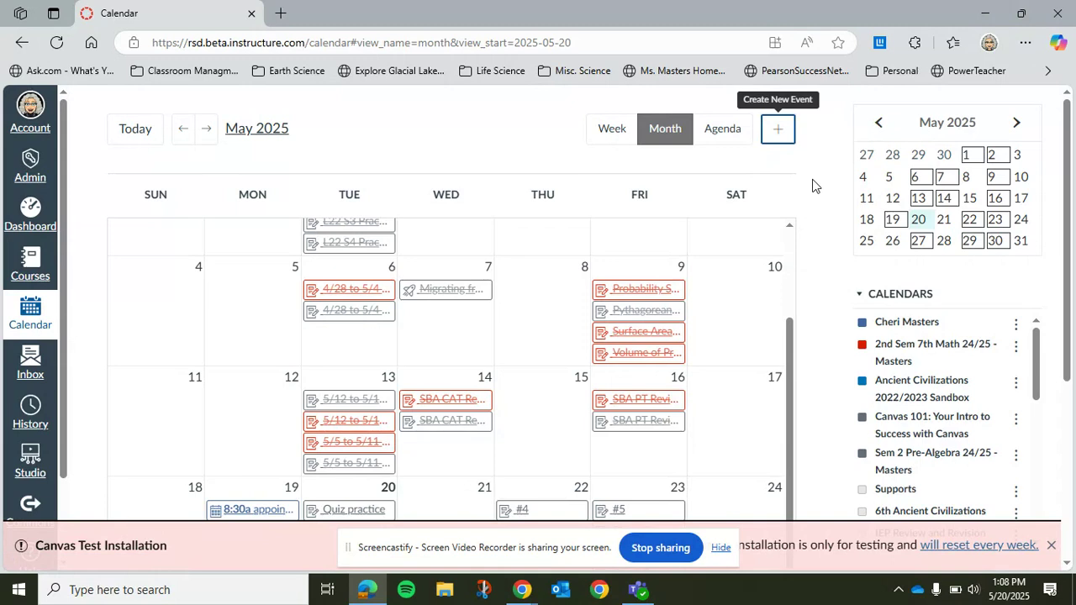
# - Open the Inbox and examine the message composition form, dismissing the test installation notice and closing the form without sending
pyautogui.click(33, 370)
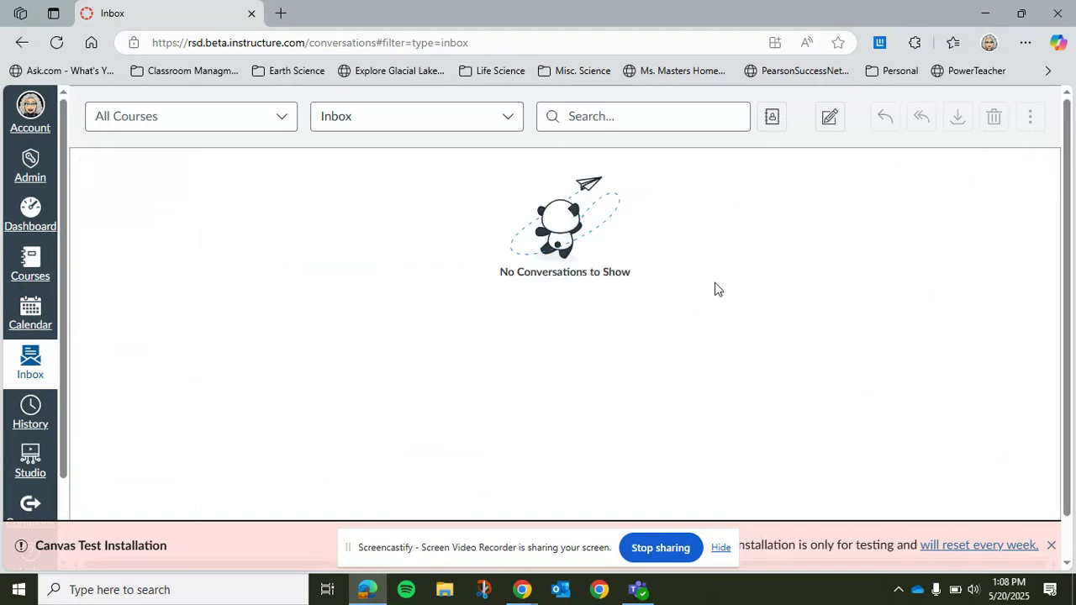
pyautogui.click(829, 119)
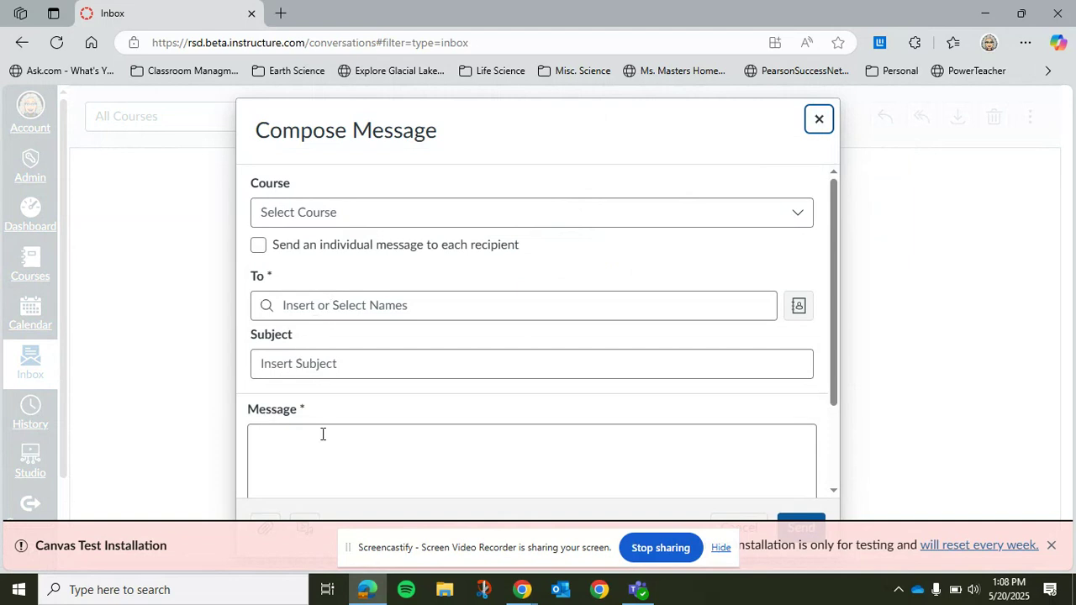
pyautogui.scroll(-2, 352, 462)
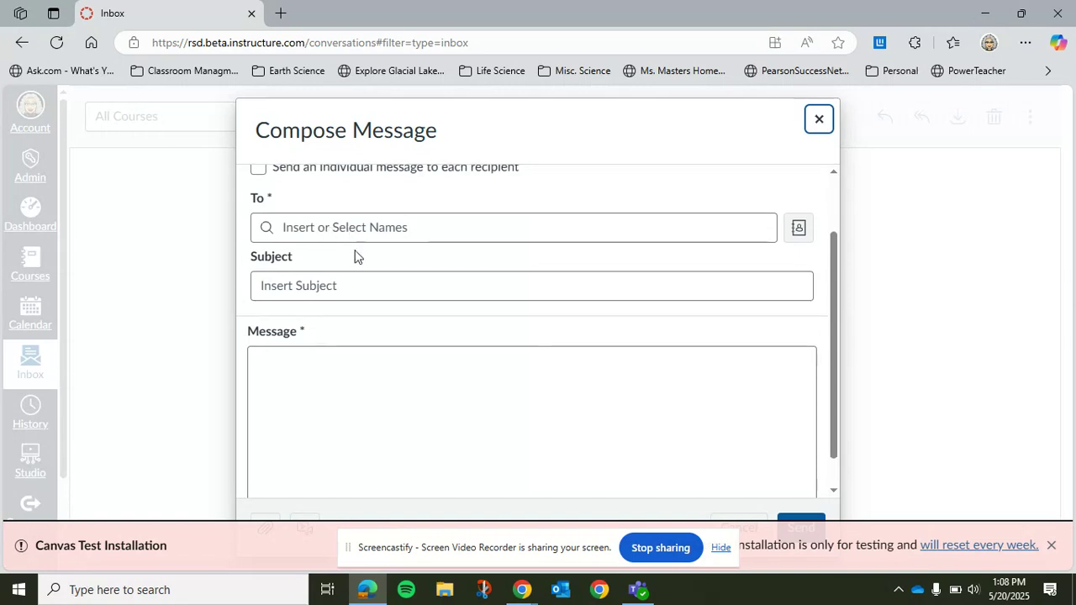
pyautogui.scroll(2, 353, 257)
pyautogui.scroll(-3, 382, 421)
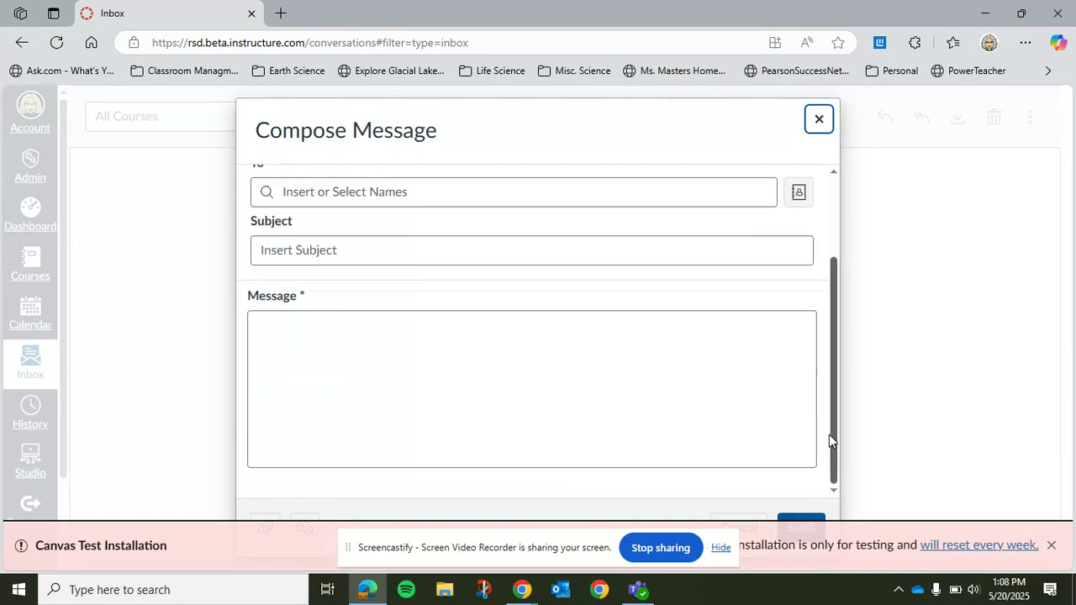
pyautogui.click(1052, 544)
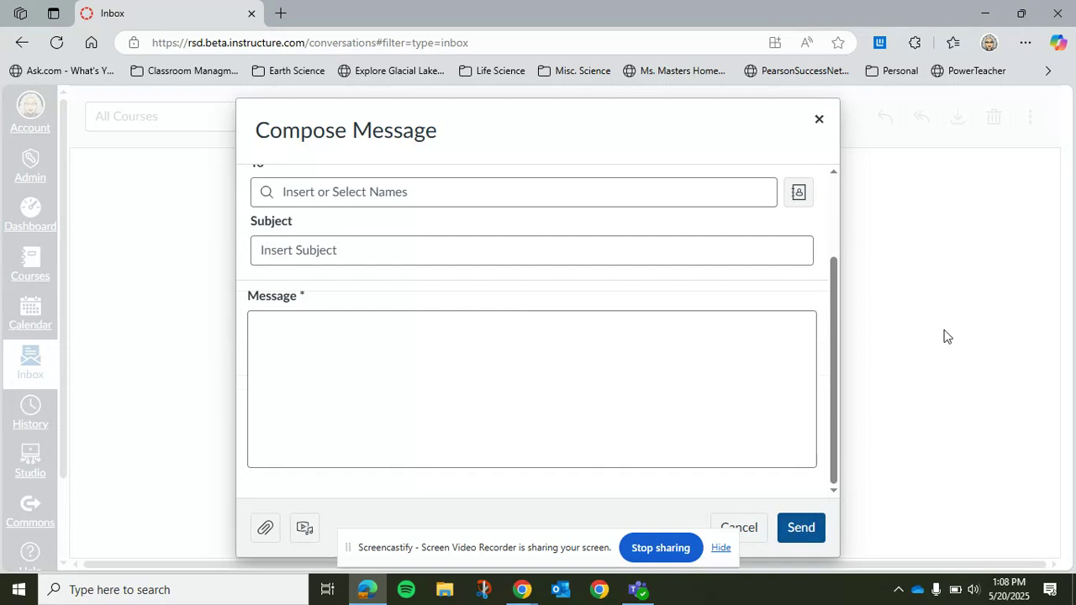
pyautogui.click(819, 123)
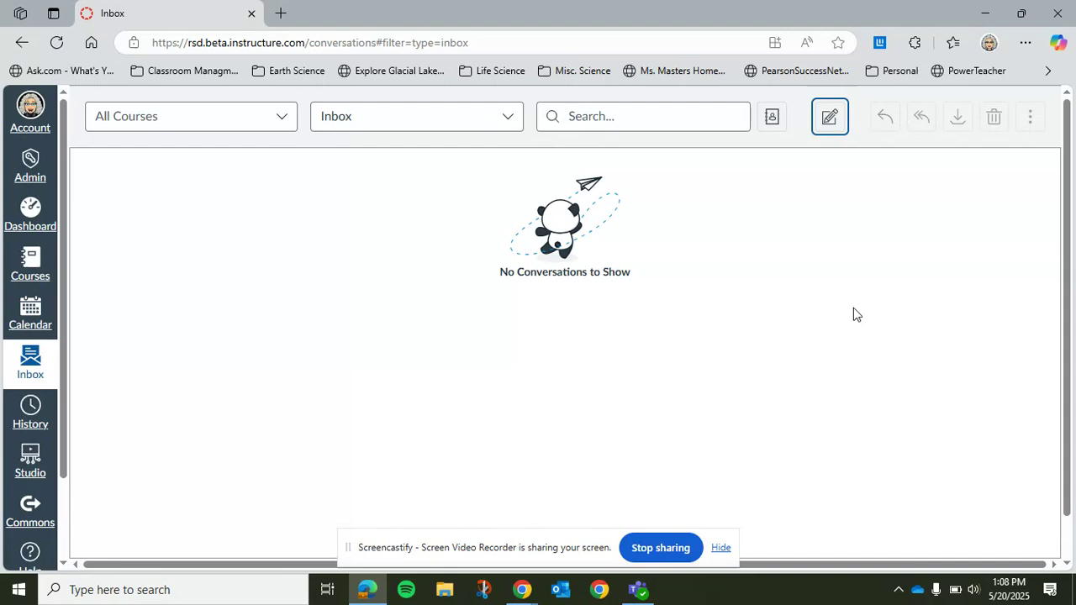
# - View the recent history, and open Studio to see the options for creating media
pyautogui.click(31, 406)
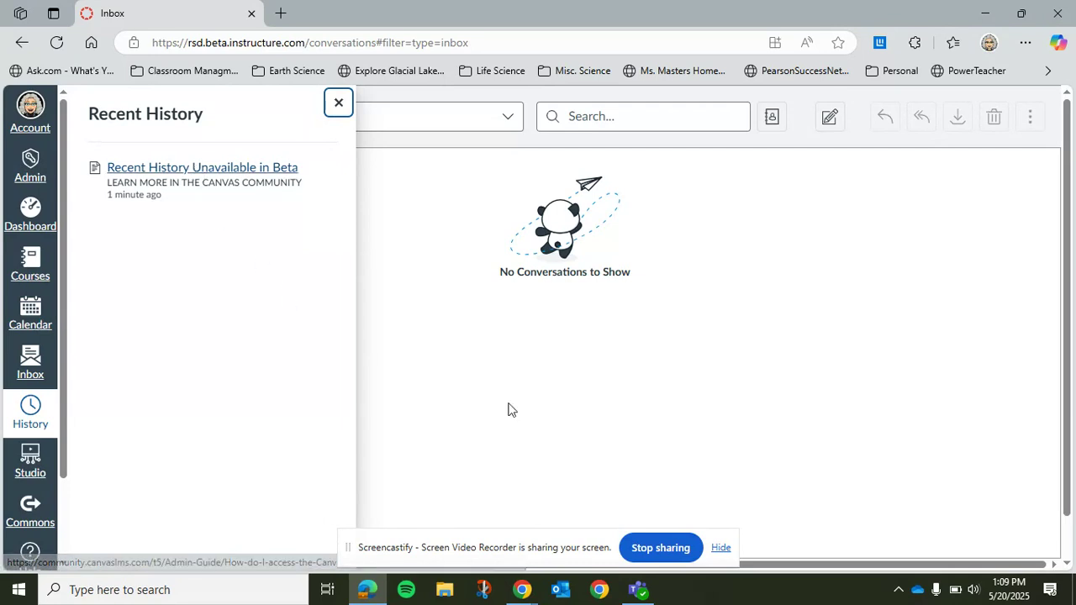
pyautogui.click(41, 464)
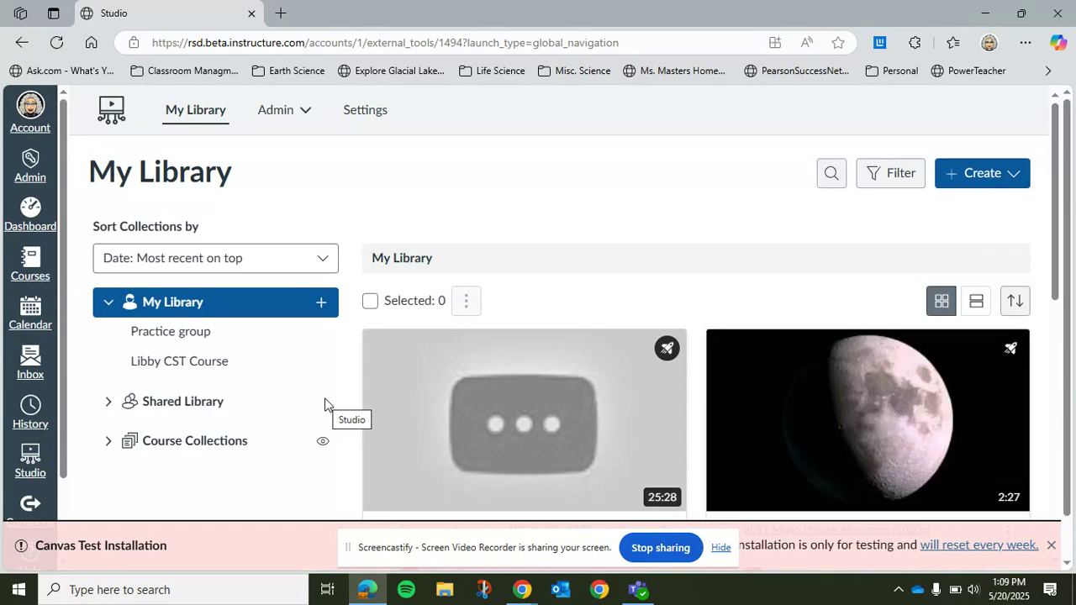
pyautogui.click(1015, 173)
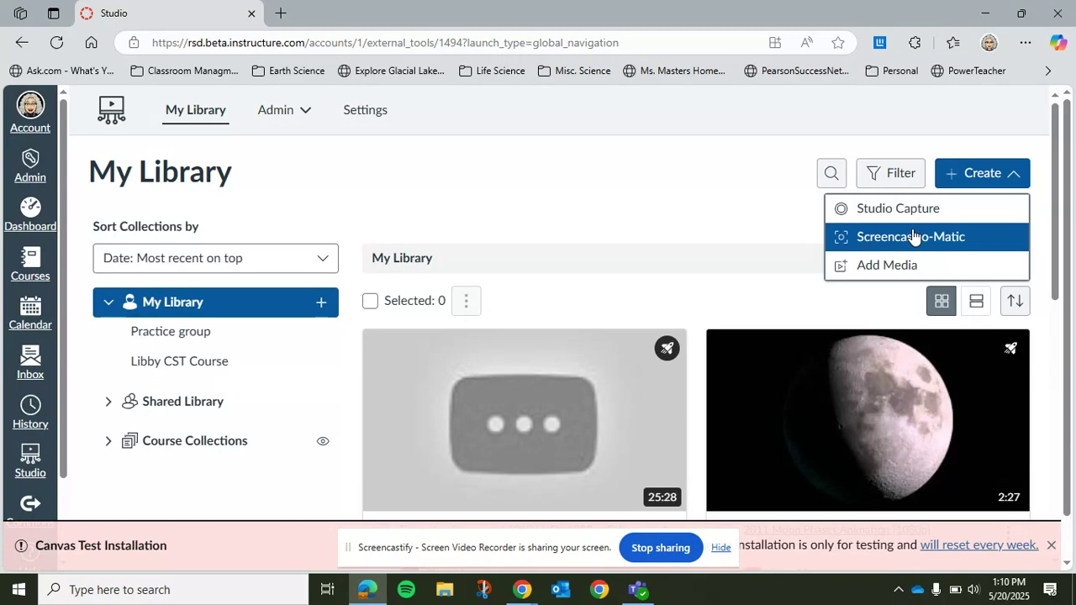
# - Look through the videos in Studio's My Library and in its Practice group collection
pyautogui.scroll(-1, 828, 392)
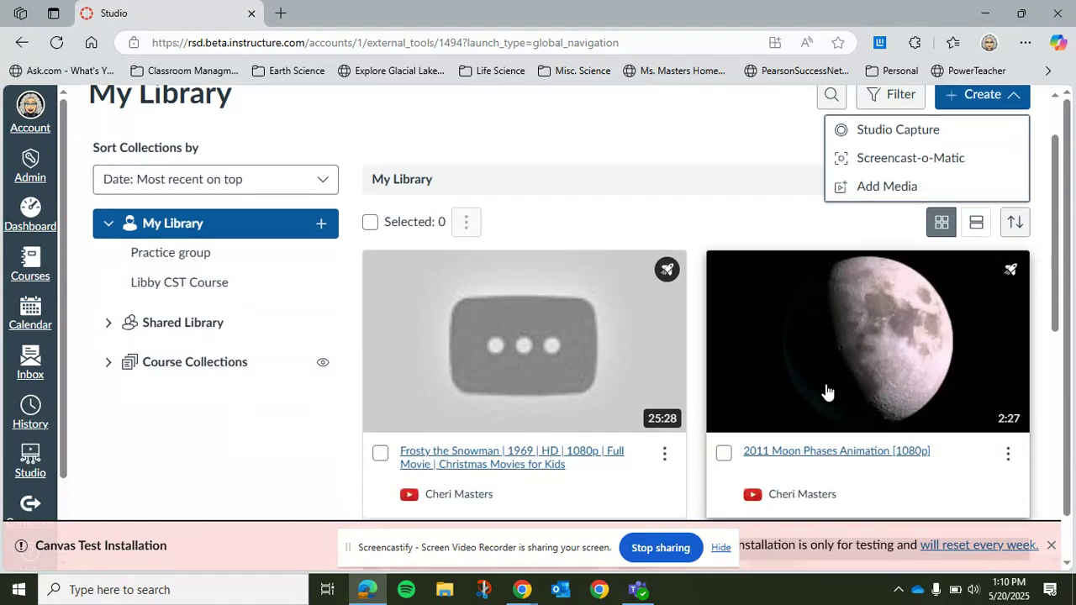
pyautogui.scroll(-2, 828, 391)
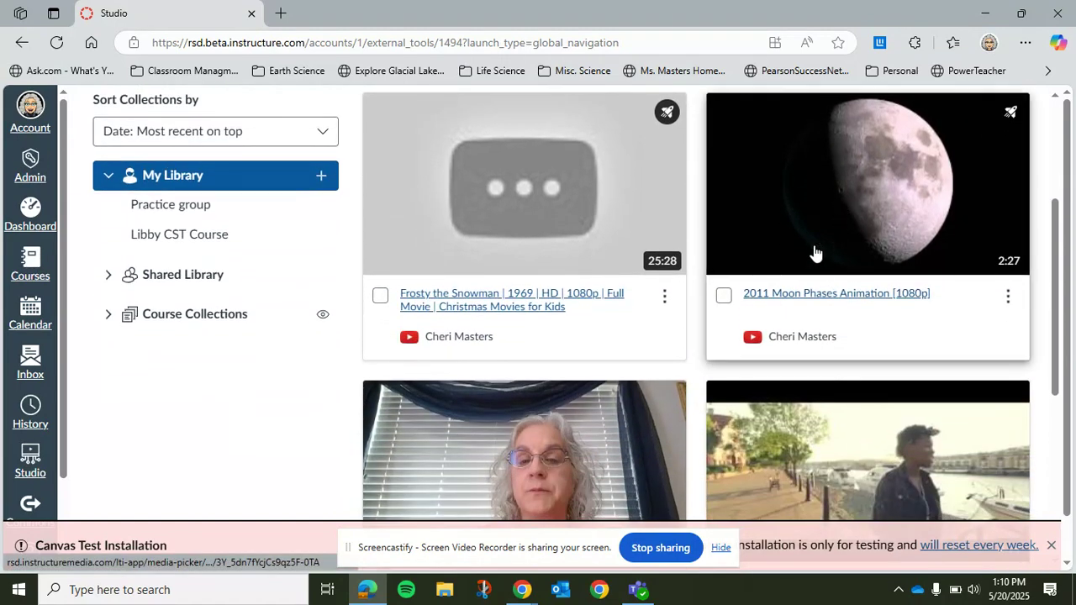
pyautogui.scroll(-4, 815, 252)
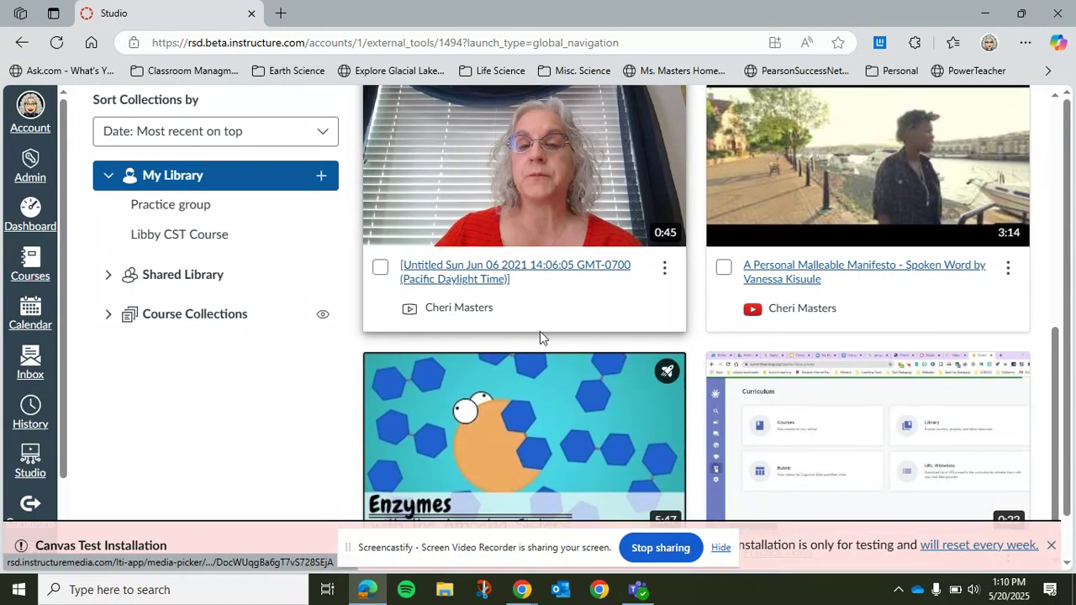
pyautogui.scroll(-1, 540, 331)
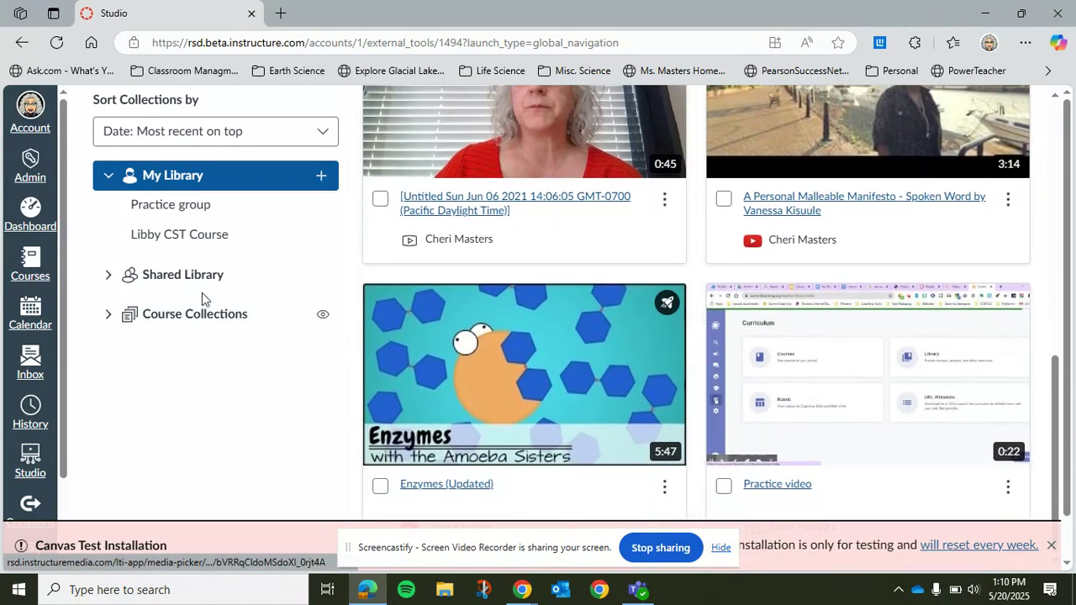
pyautogui.click(173, 212)
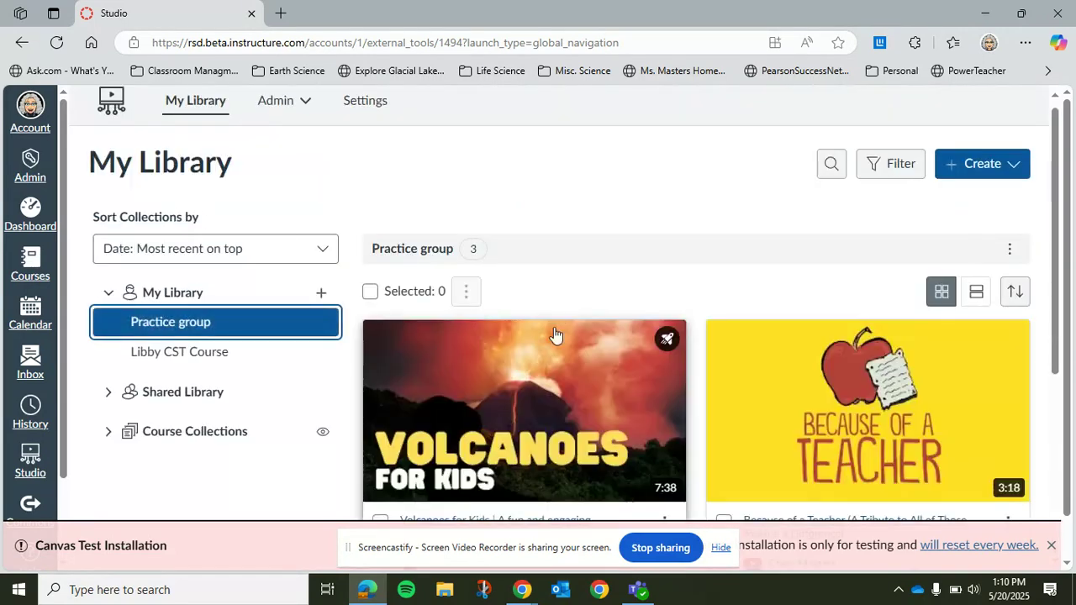
pyautogui.scroll(-2, 639, 328)
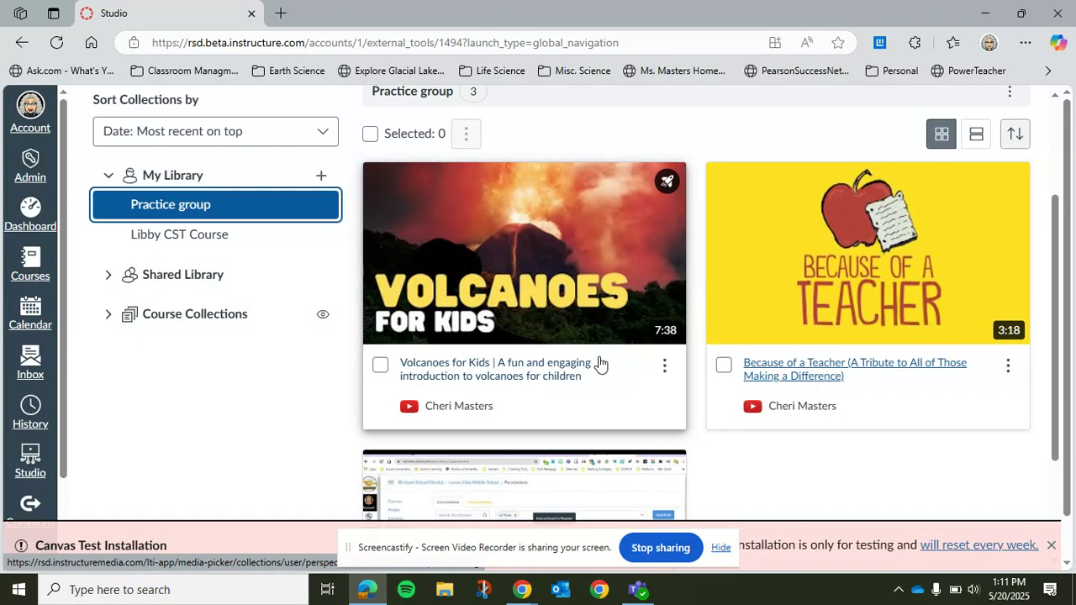
pyautogui.scroll(-1, 144, 408)
# - Open Commons, dismiss the course update notice, and browse the first page of shared courses, modules, videos and page templates
pyautogui.scroll(-1, 32, 410)
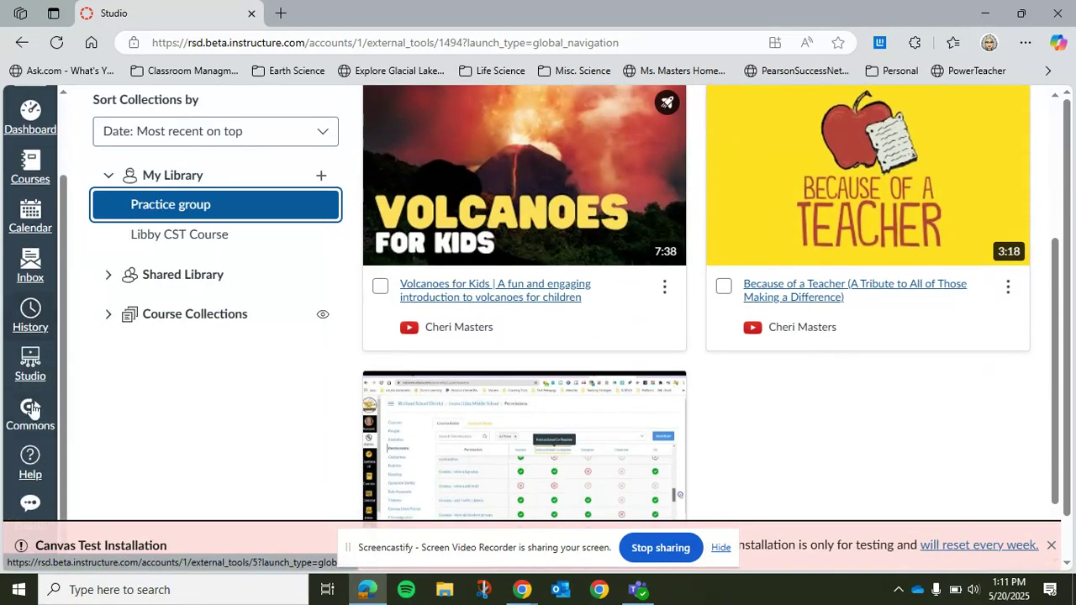
pyautogui.click(33, 407)
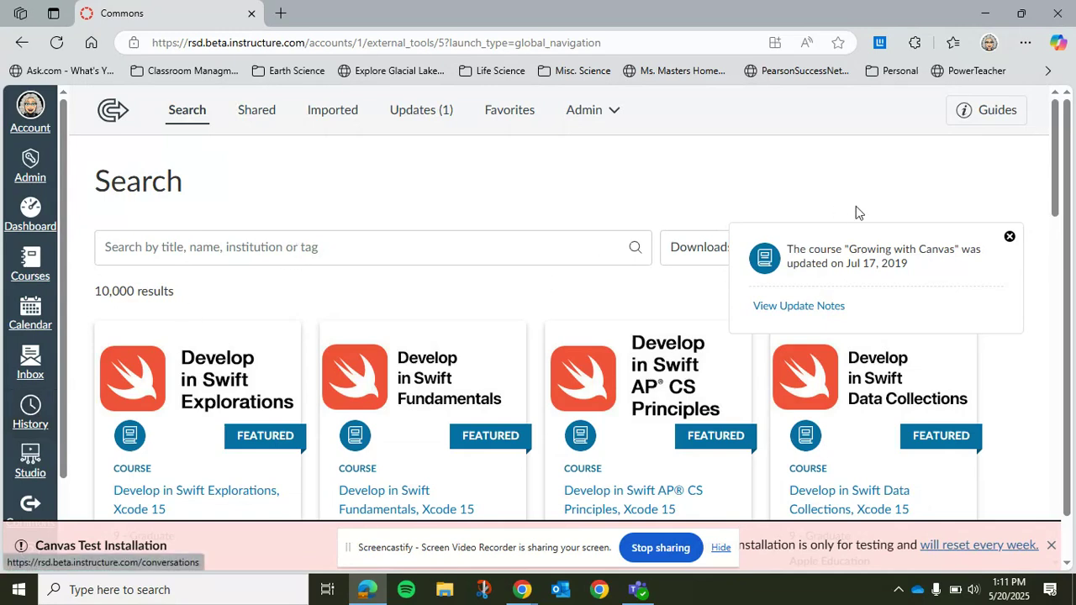
pyautogui.click(1010, 237)
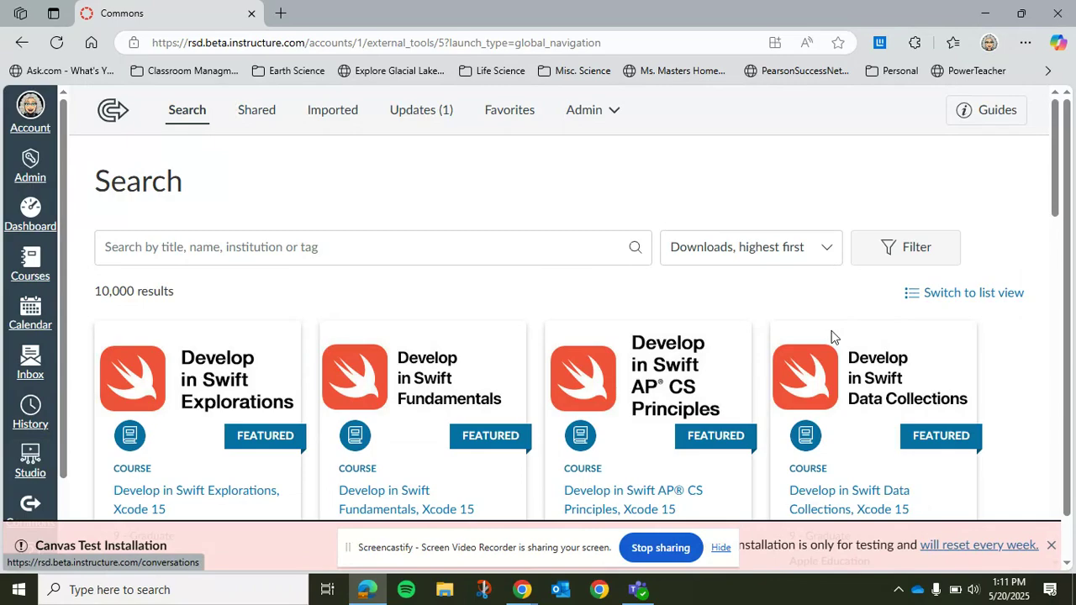
pyautogui.scroll(-6, 659, 362)
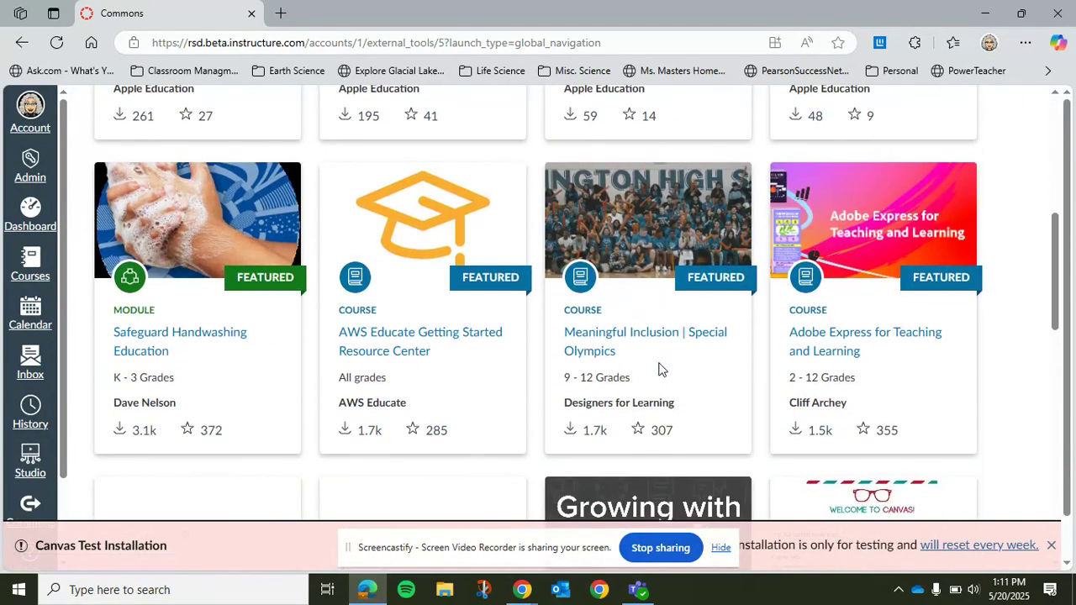
pyautogui.scroll(-6, 658, 370)
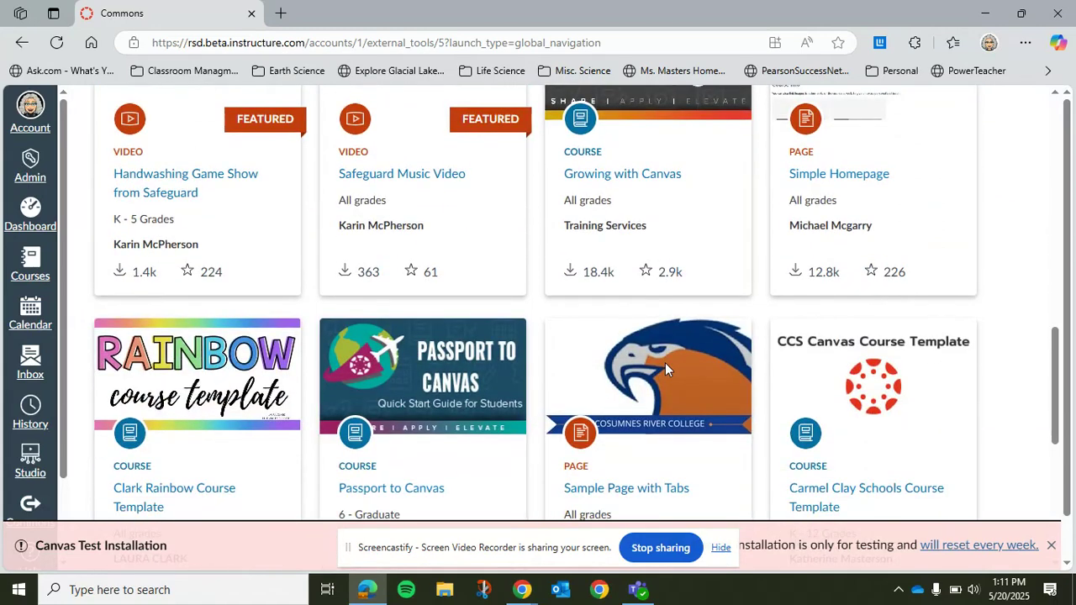
pyautogui.scroll(-1, 665, 362)
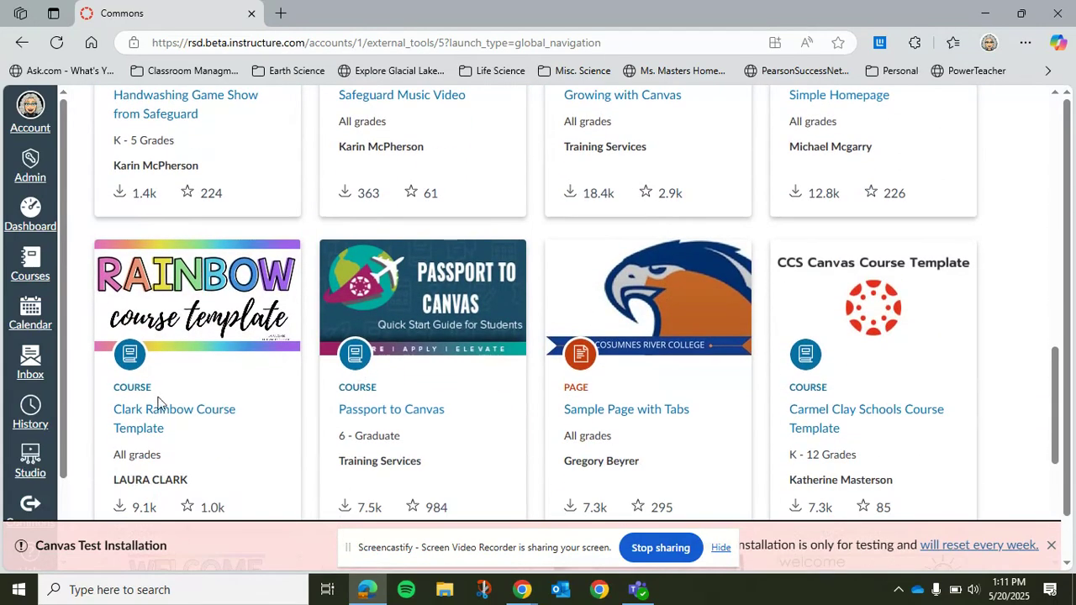
pyautogui.scroll(-4, 664, 313)
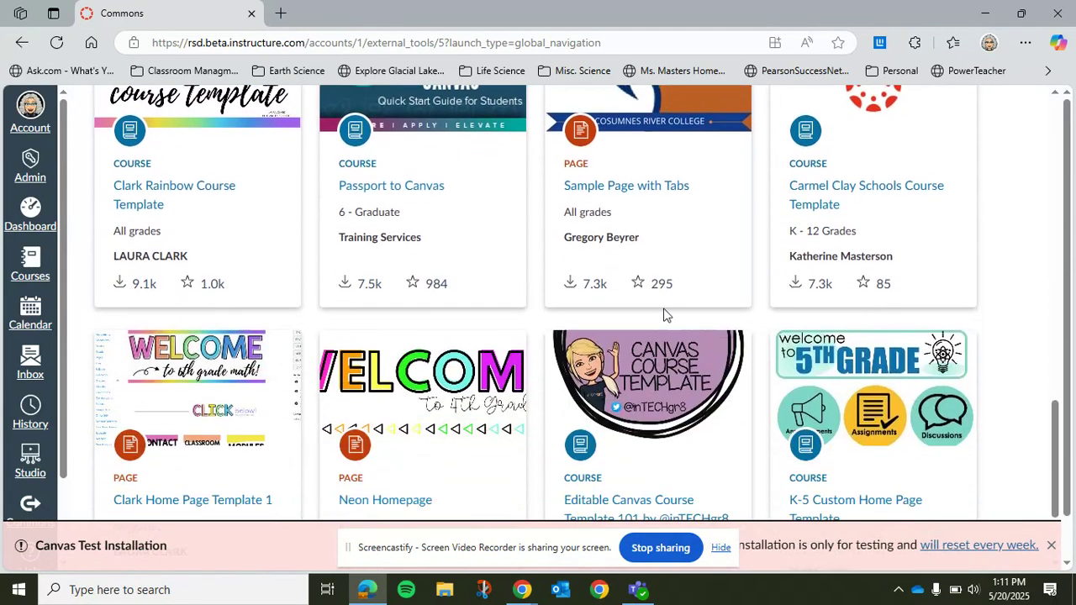
pyautogui.scroll(-1, 663, 314)
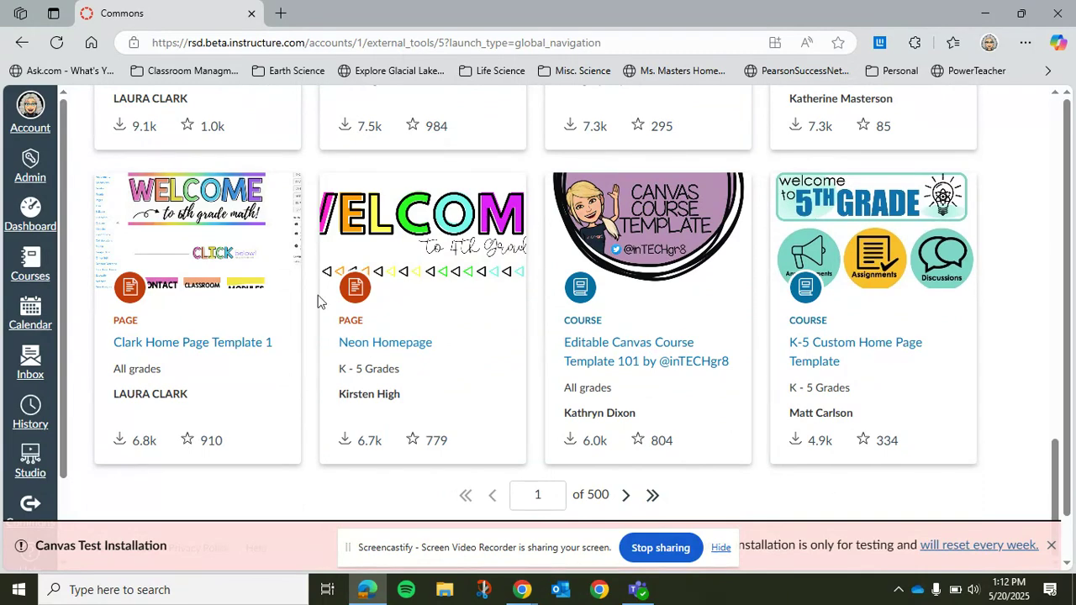
pyautogui.scroll(-2, 6, 439)
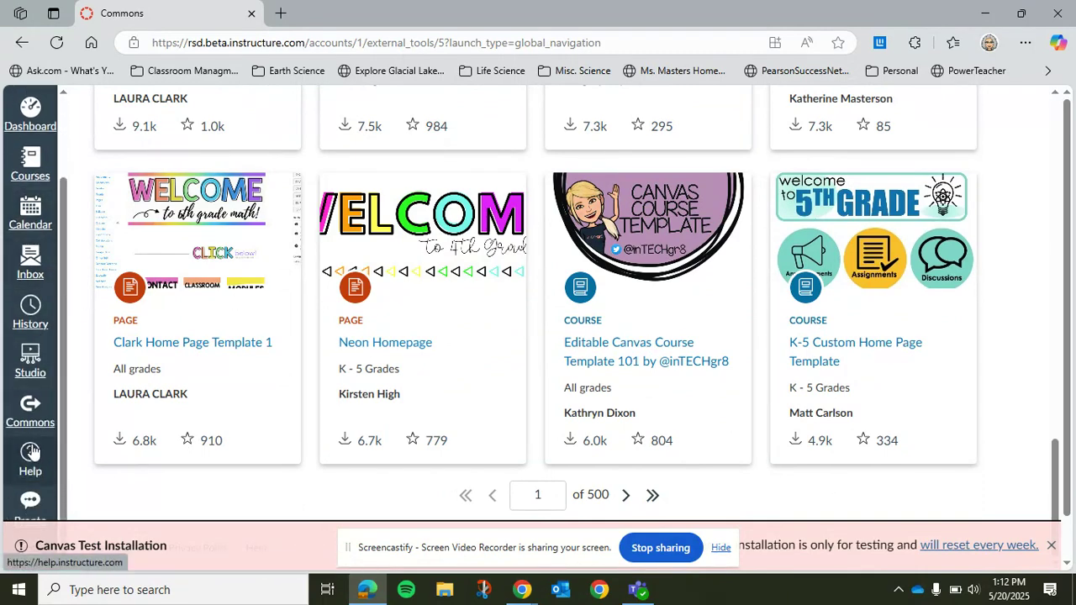
pyautogui.scroll(-1, 28, 459)
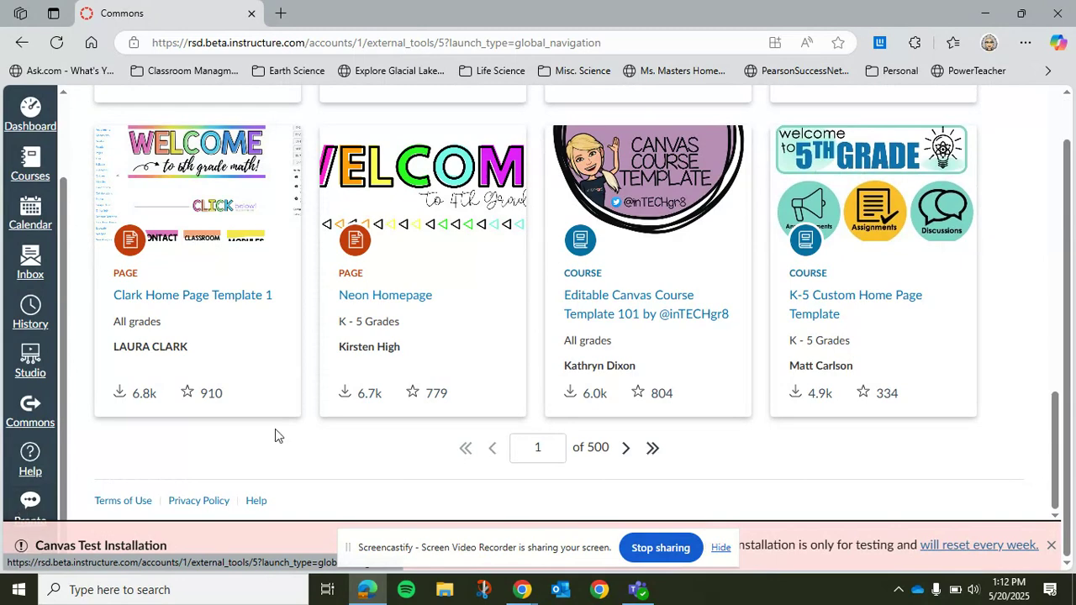
# - Open Help, look through the Canvas Guides link, support resources and release notes, and close the help list
pyautogui.click(29, 457)
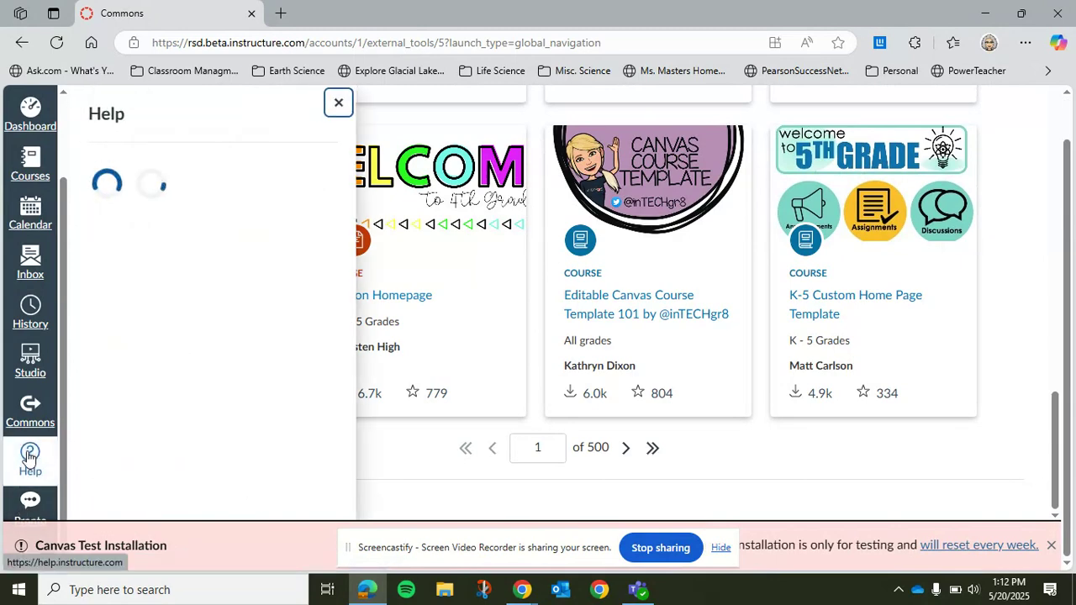
pyautogui.scroll(-2, 172, 204)
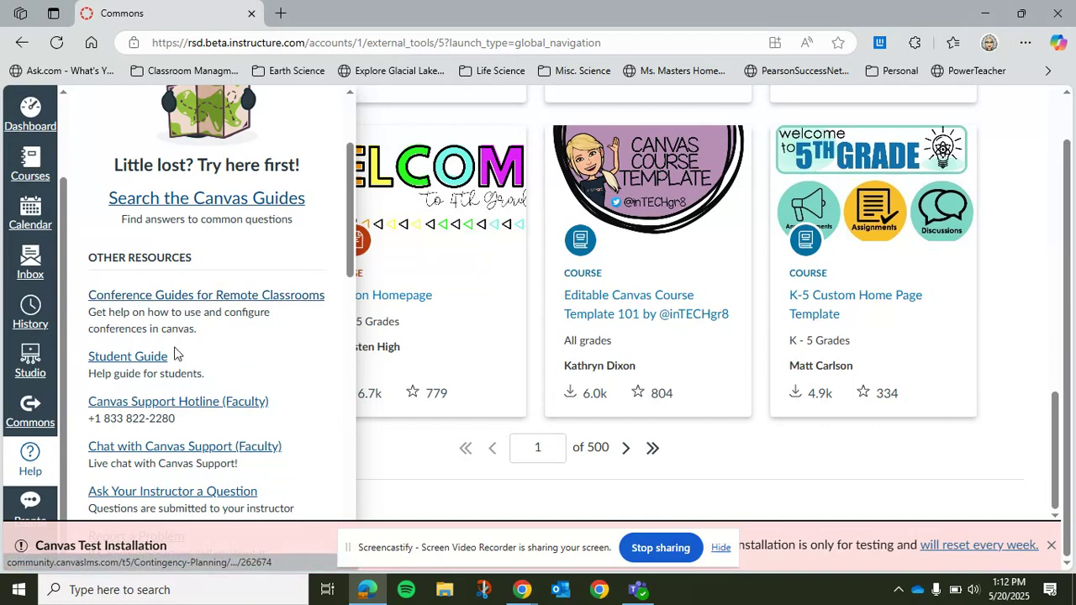
pyautogui.scroll(-1, 122, 294)
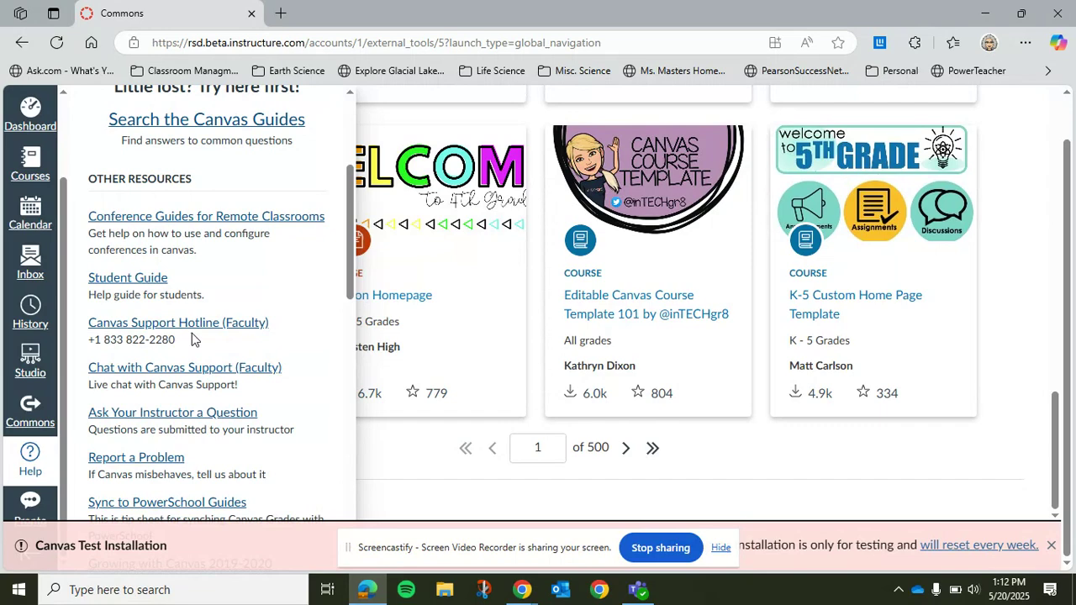
pyautogui.scroll(-4, 192, 338)
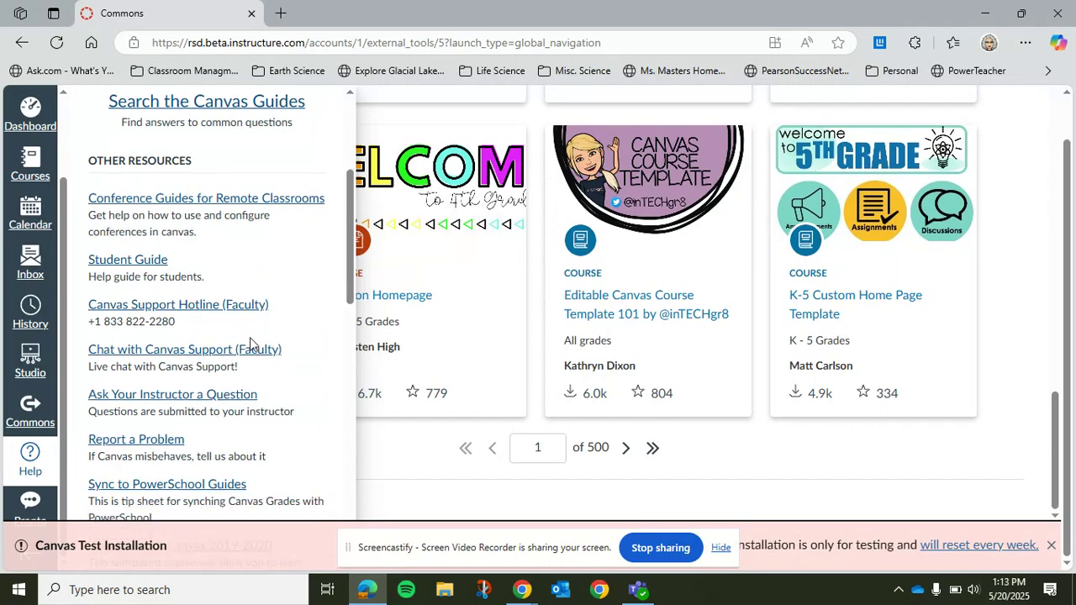
pyautogui.scroll(-4, 234, 328)
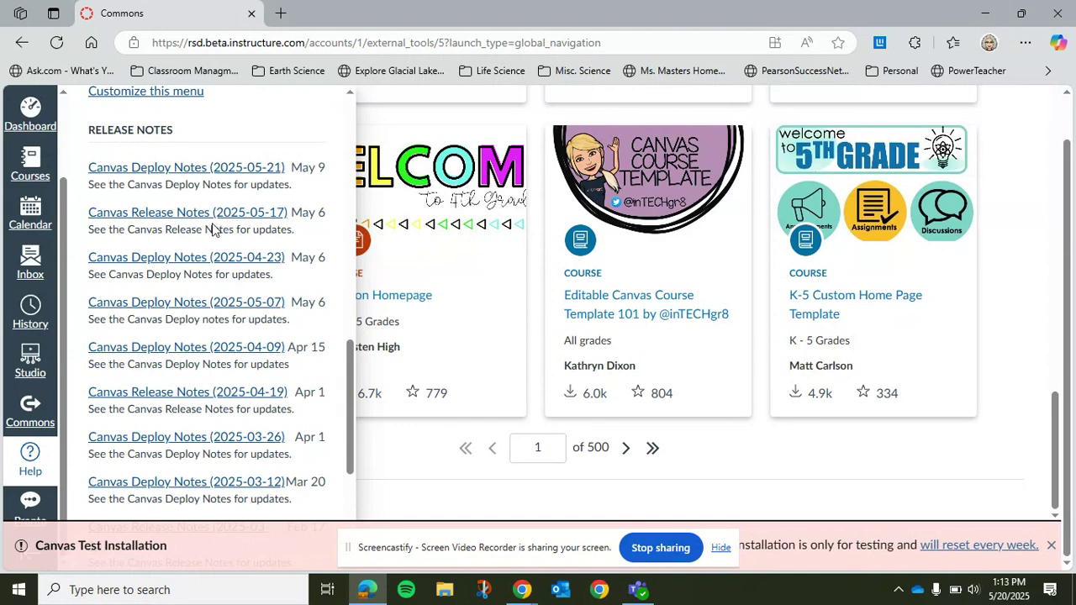
pyautogui.scroll(-3, 185, 264)
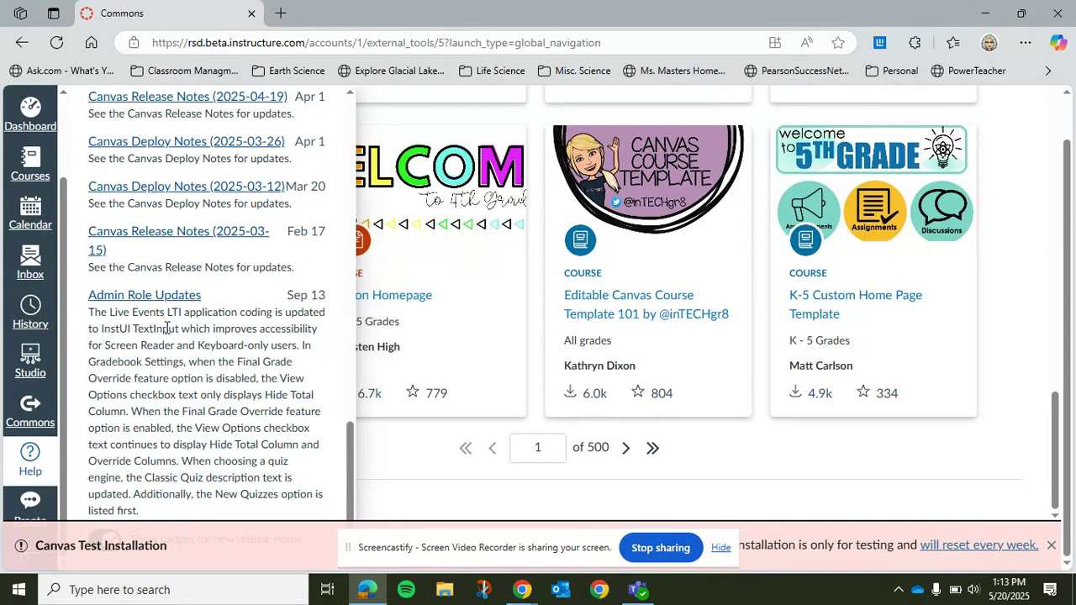
pyautogui.scroll(10, 167, 327)
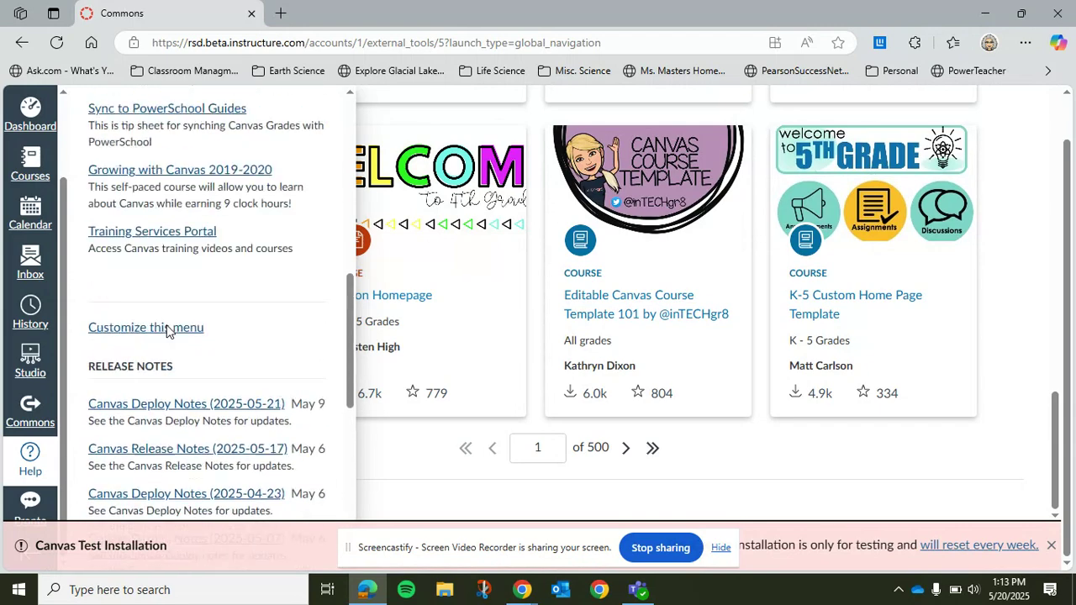
pyautogui.scroll(2, 29, 418)
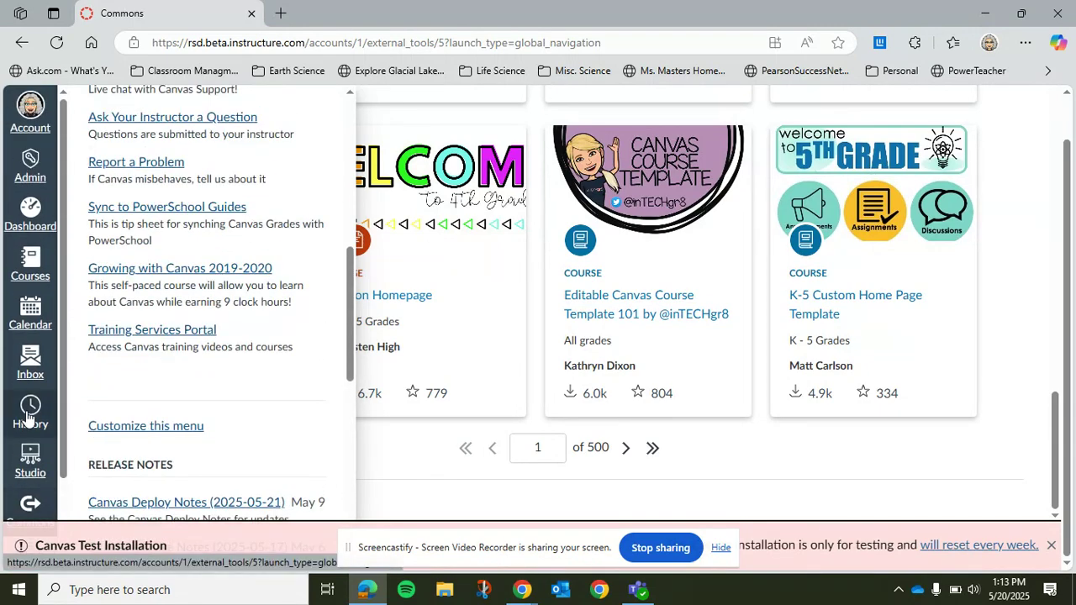
pyautogui.scroll(1, 264, 269)
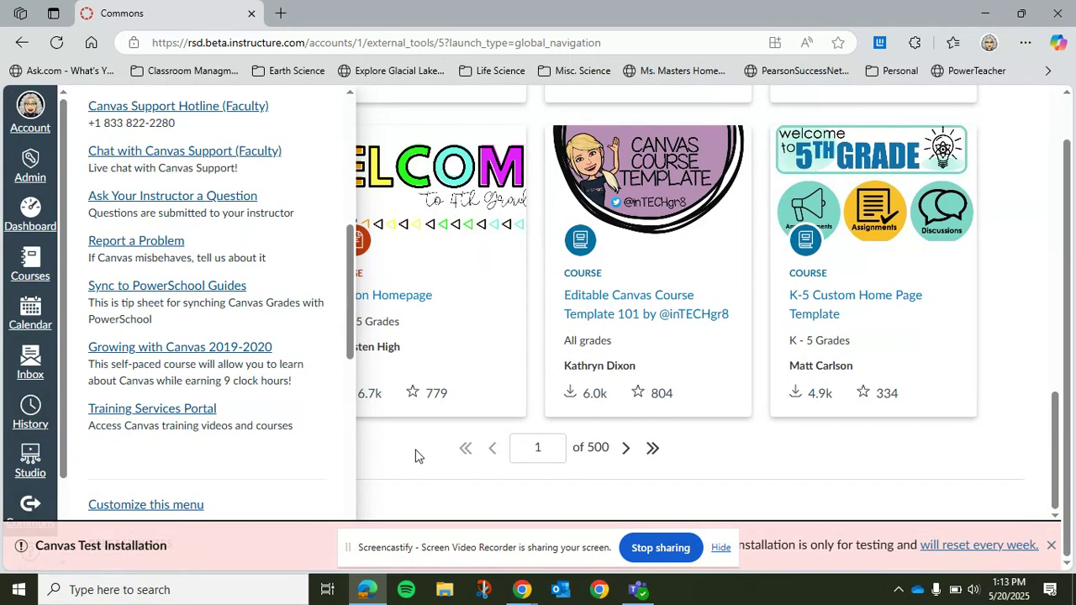
pyautogui.scroll(1, 415, 455)
pyautogui.scroll(5, 284, 272)
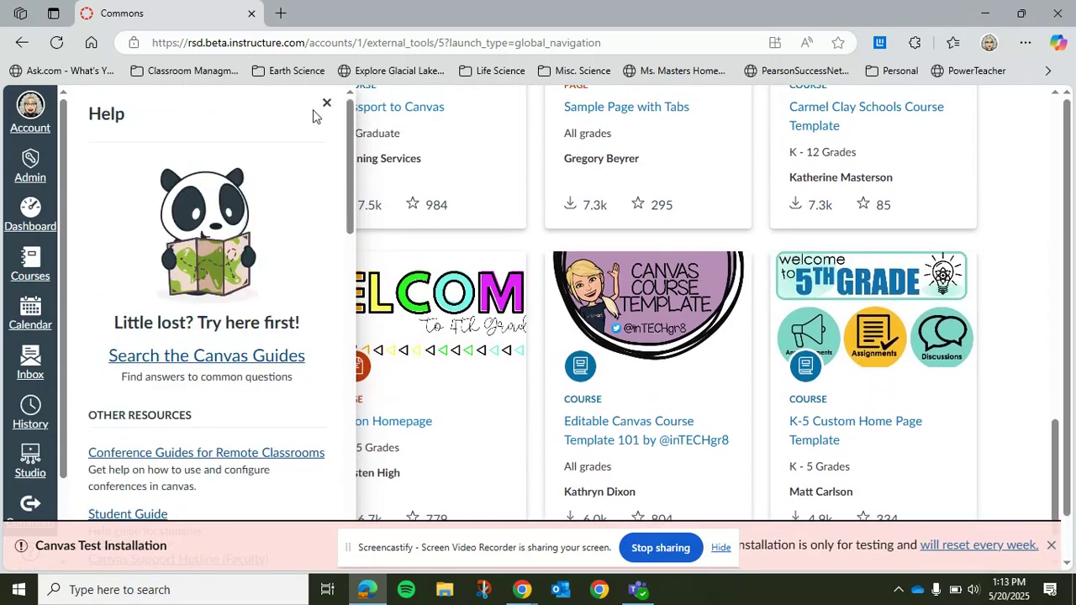
pyautogui.click(328, 104)
# - Leave the Commons search page and return to the Dashboard
pyautogui.scroll(5, 163, 210)
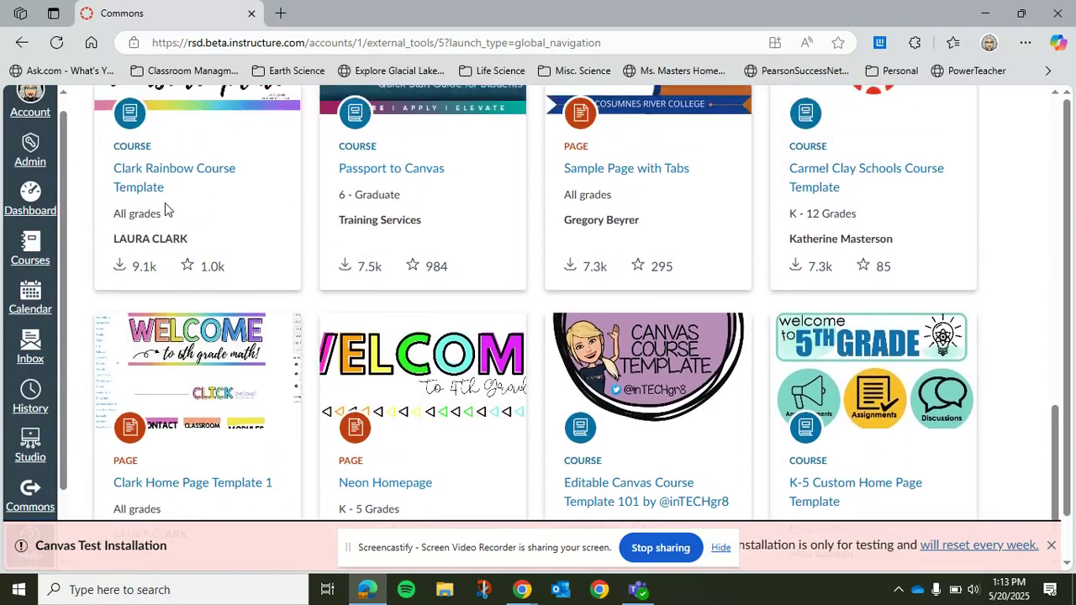
pyautogui.scroll(6, 133, 190)
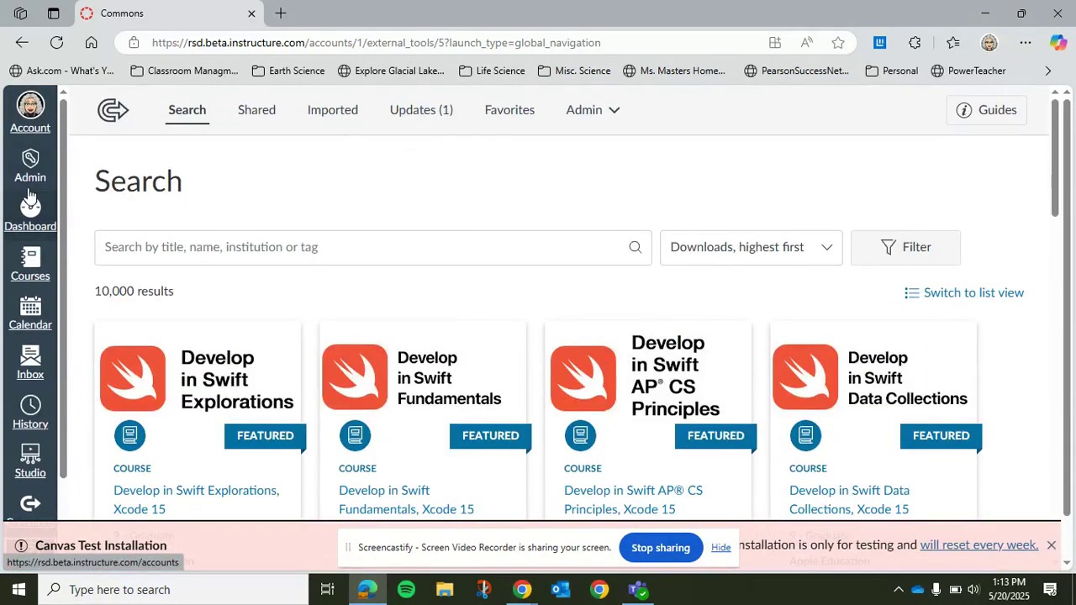
pyautogui.click(30, 214)
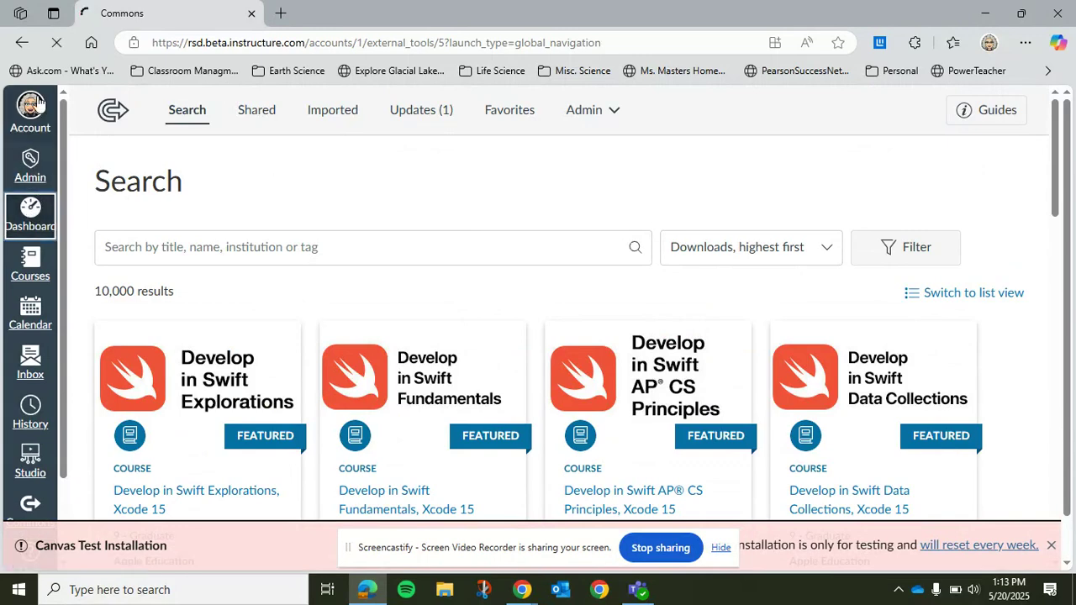